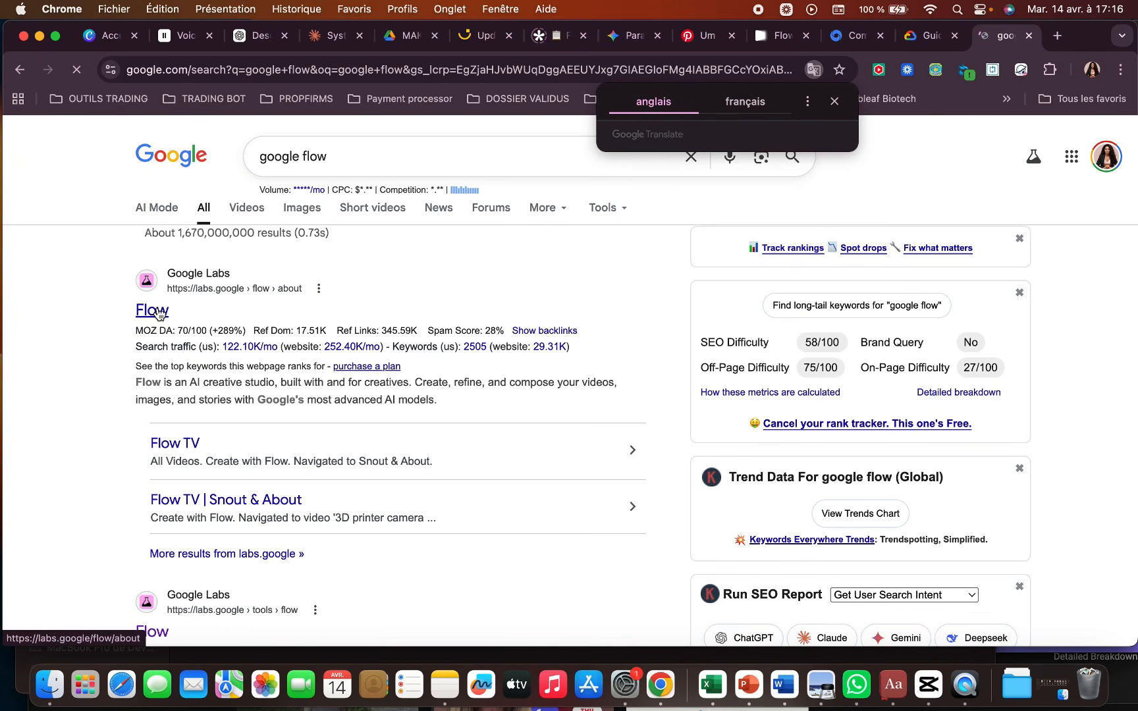
Go to the already open Google Flow page and create a new project.
left_click(770, 38)
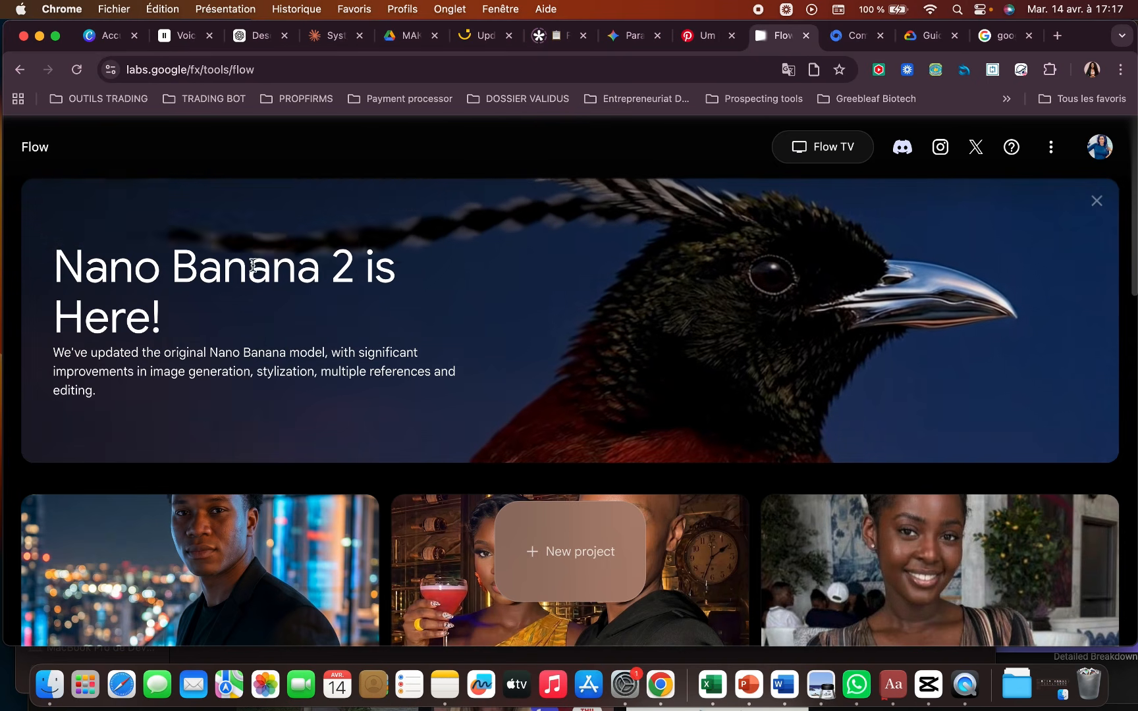
scroll(548, 347, "down", 2)
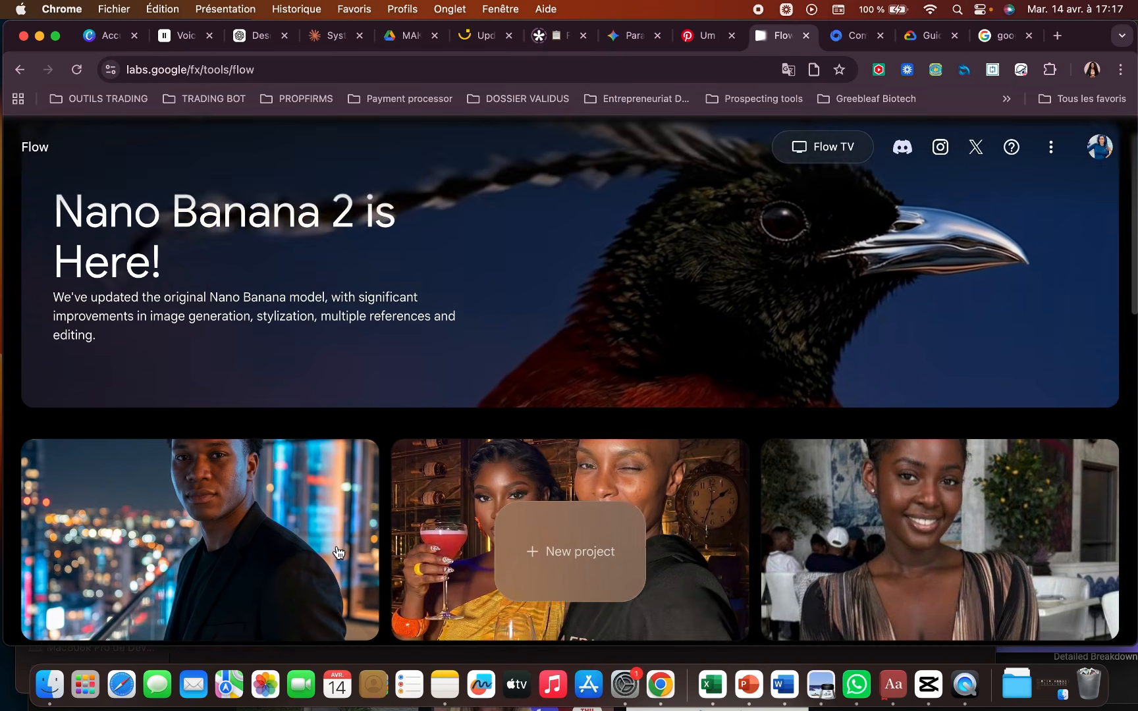
scroll(630, 497, "up", 2)
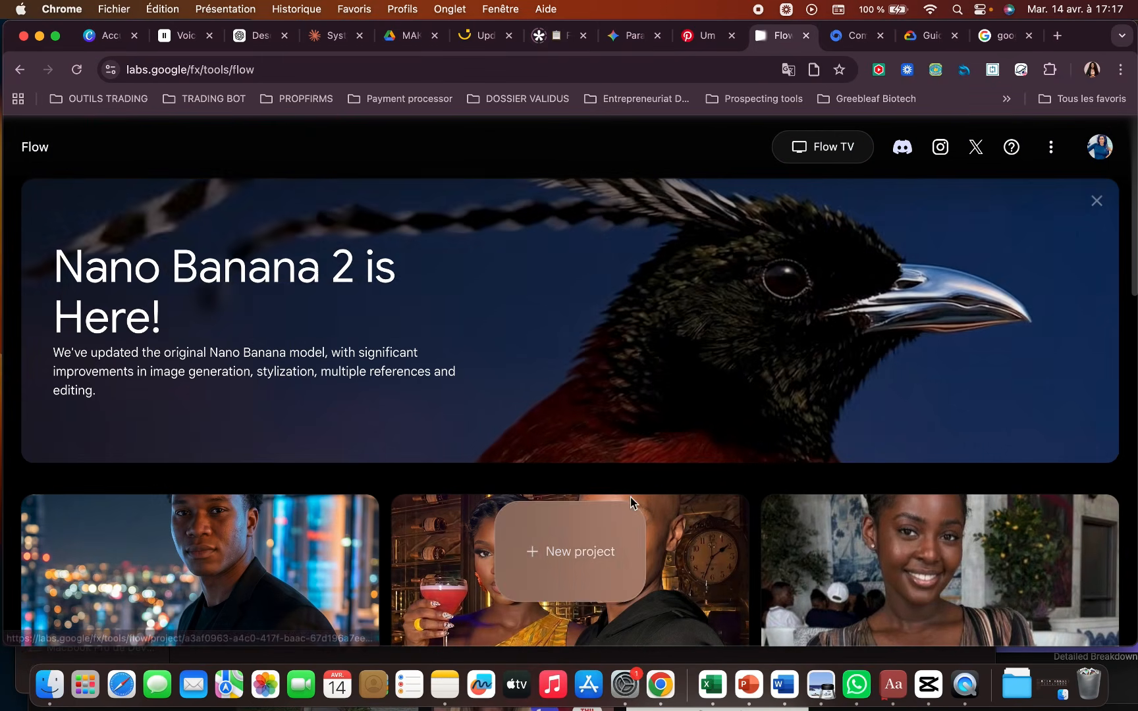
left_click(571, 558)
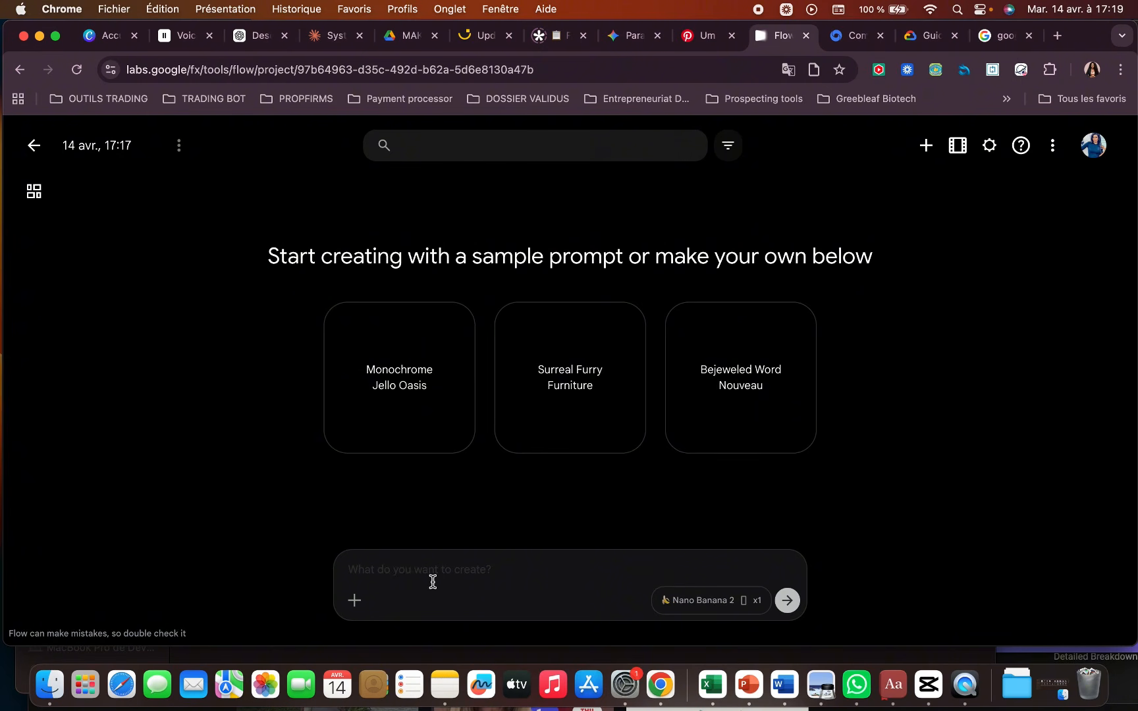
Examine the image generation settings and models, and the video mode's frame, format, count and Veo 3.1 model options.
left_click(703, 600)
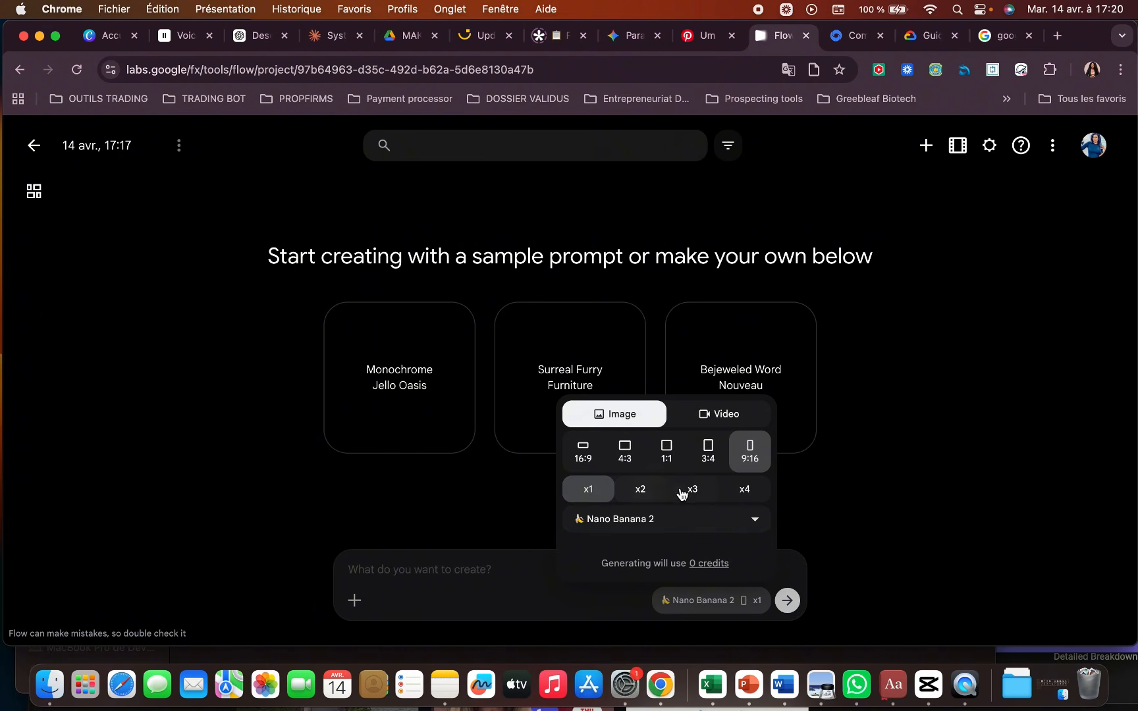
left_click(740, 522)
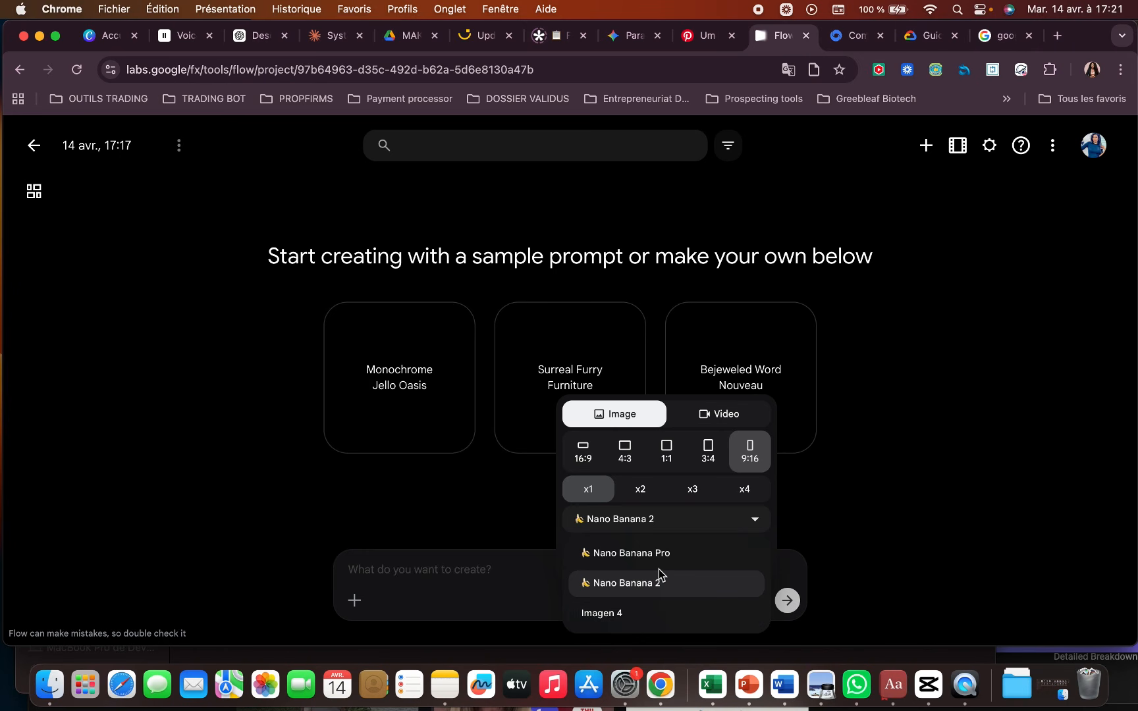
left_click(720, 415)
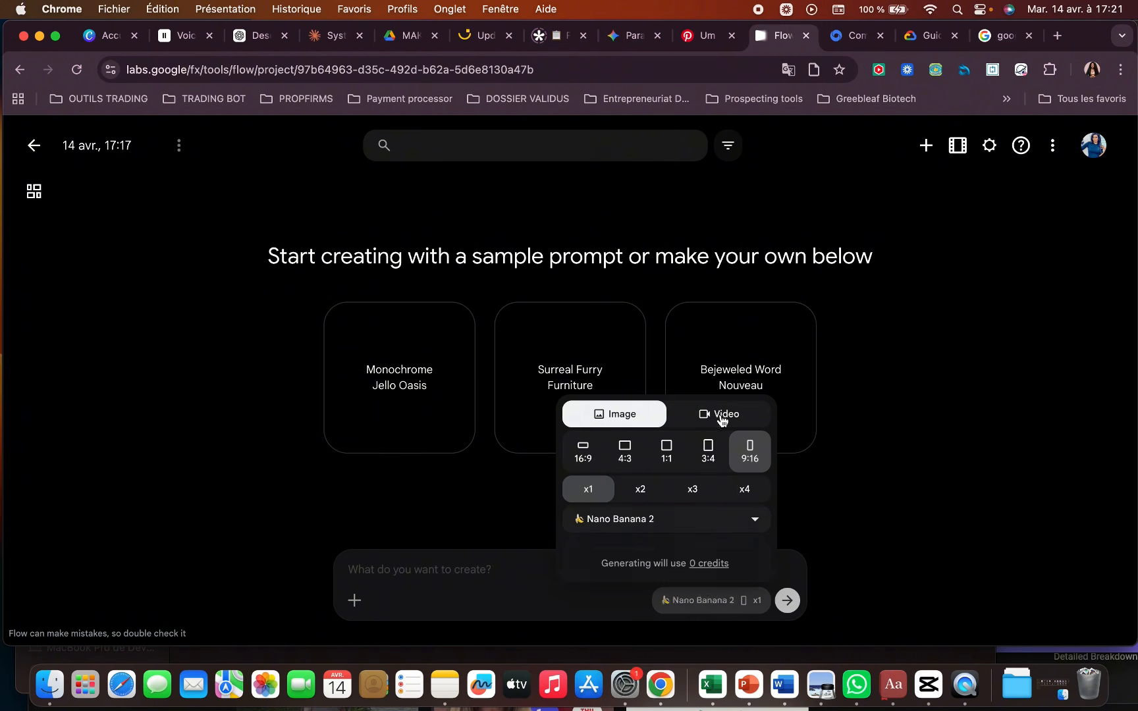
left_click(721, 416)
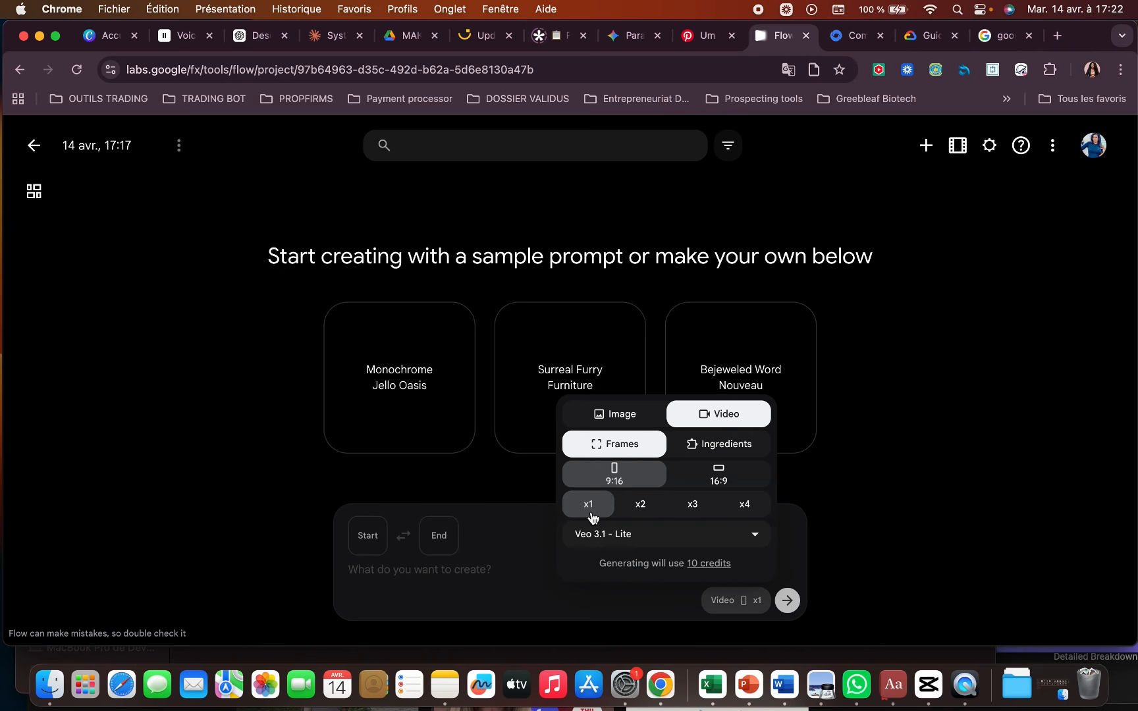
left_click(739, 538)
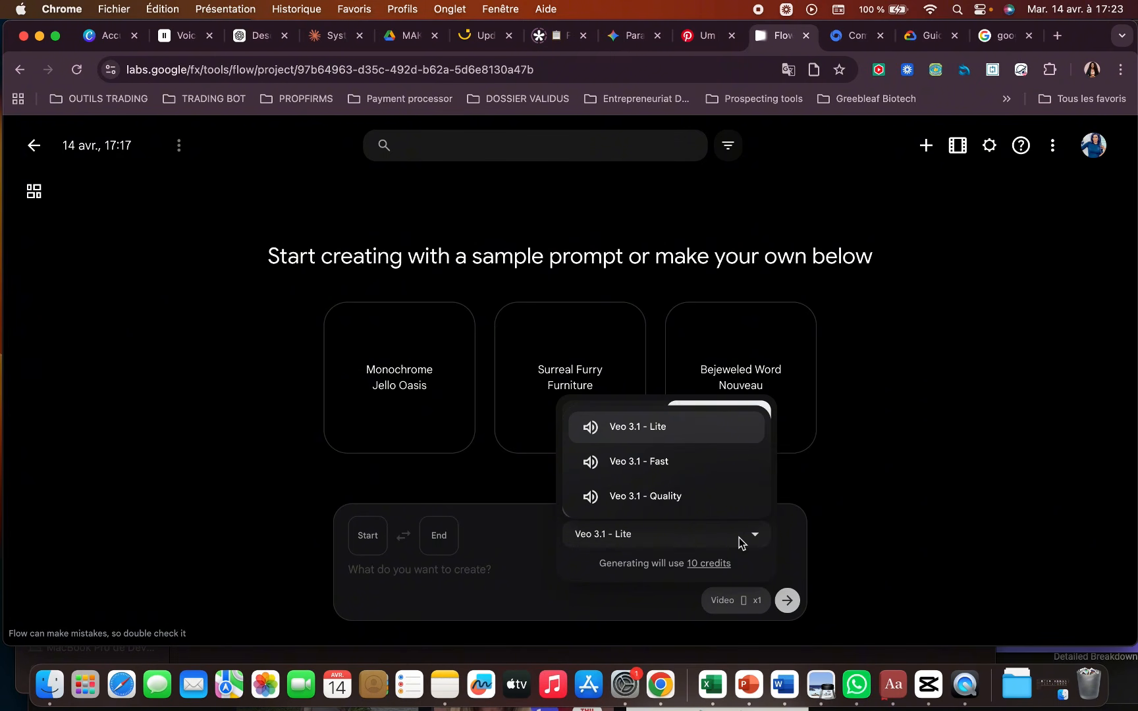
left_click(496, 577)
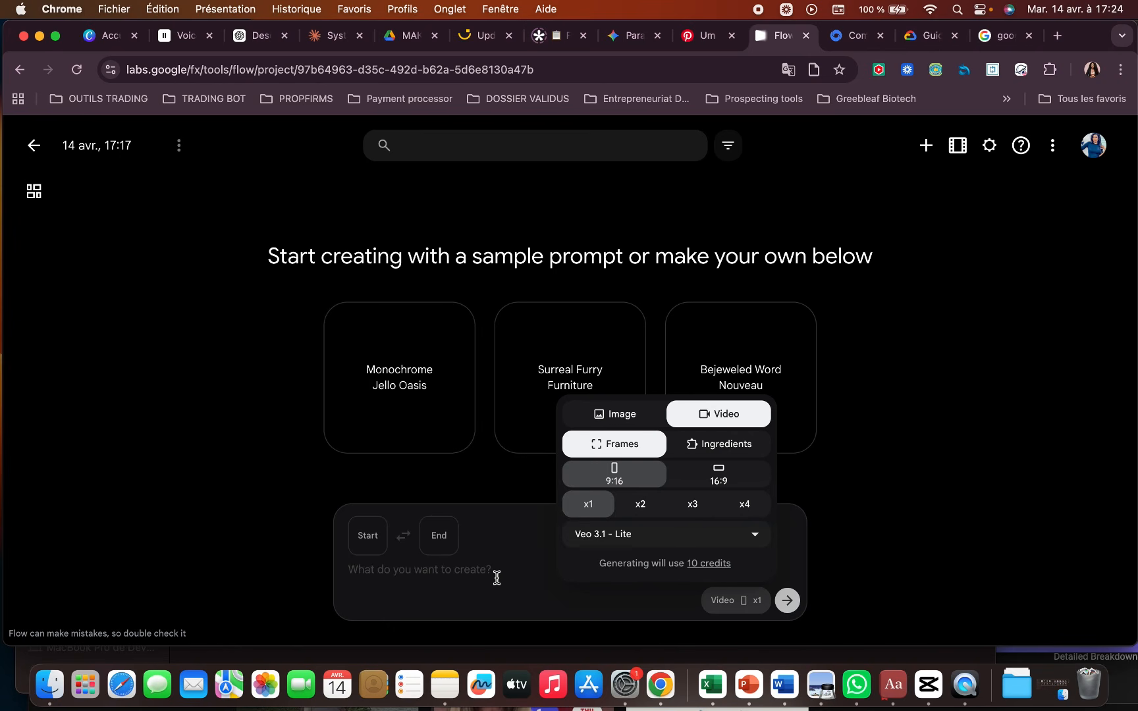
left_click(497, 578)
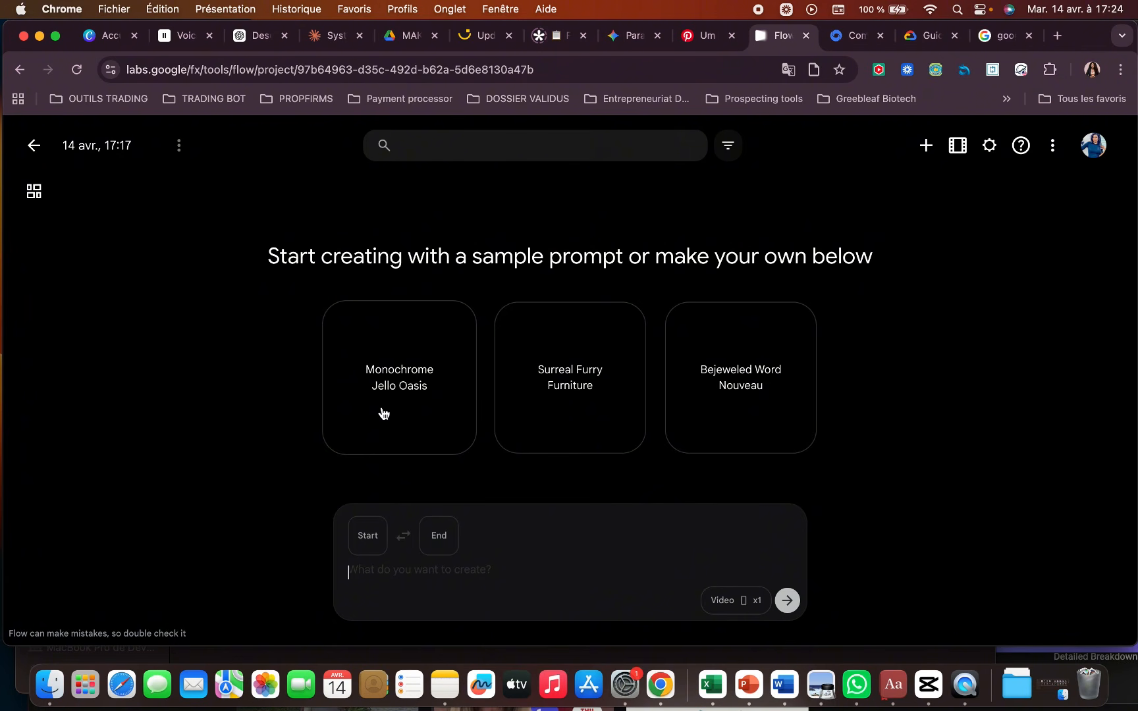
Load the Monochrome Jello Oasis sample prompt and clear its text from the prompt box.
left_click(428, 399)
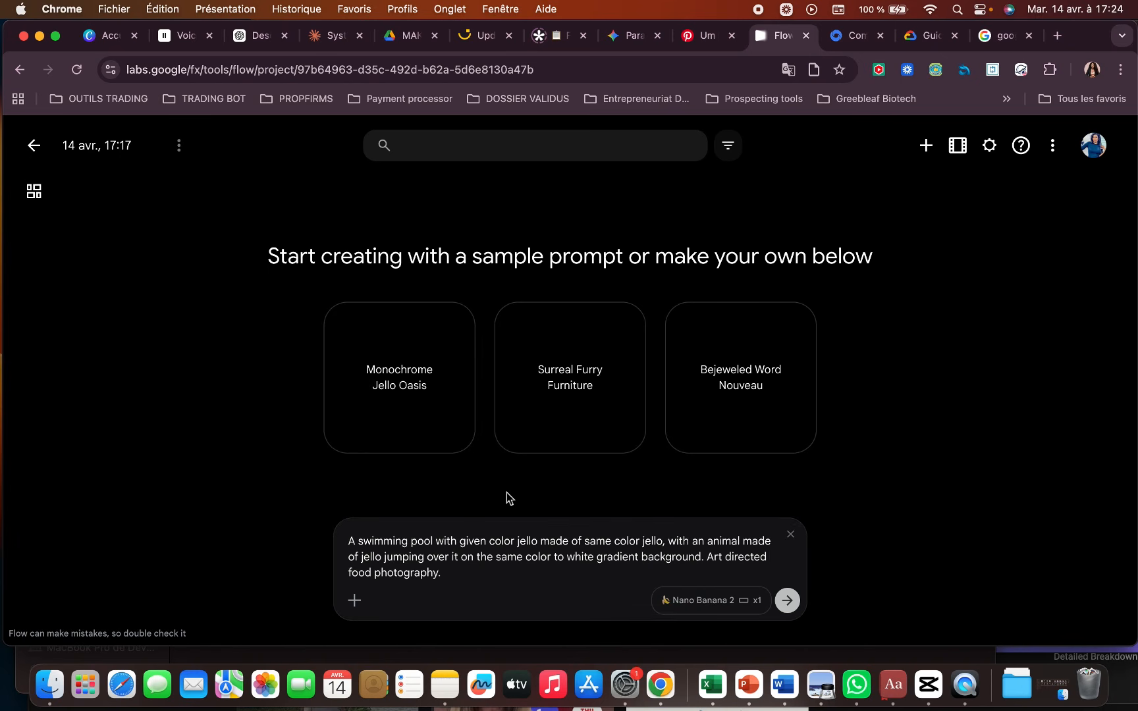
key("super+a")
key("BackSpace")
Look at the asset picker for attaching reference images to the prompt and close it.
left_click(354, 600)
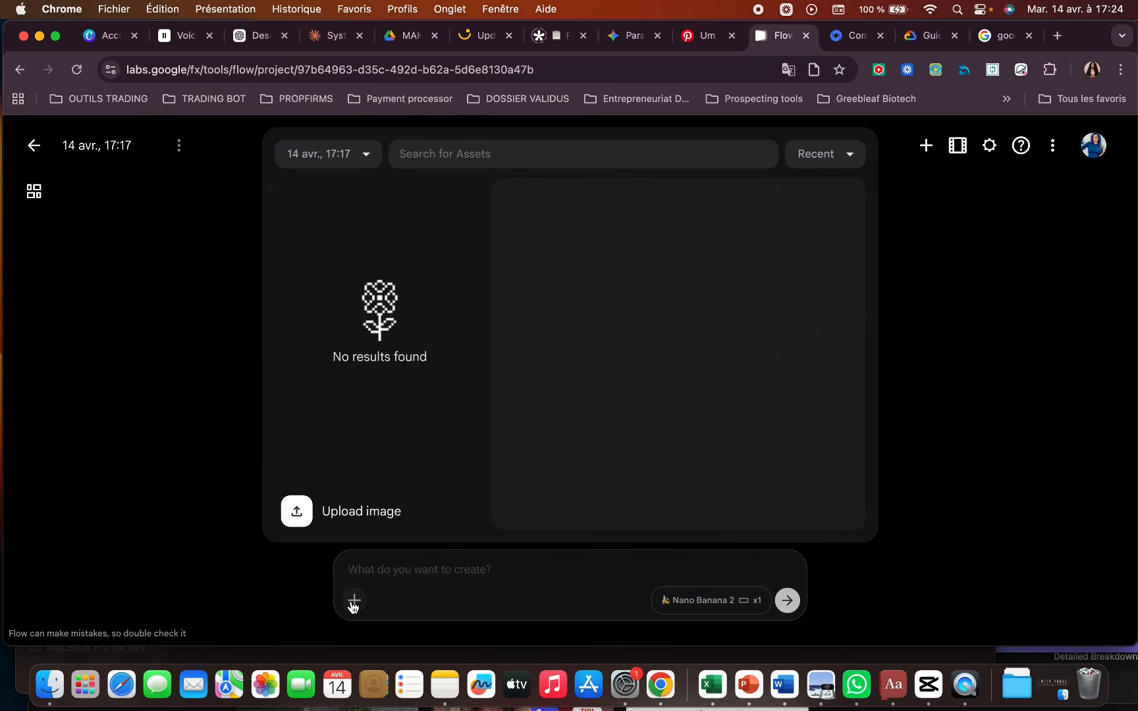
left_click(393, 588)
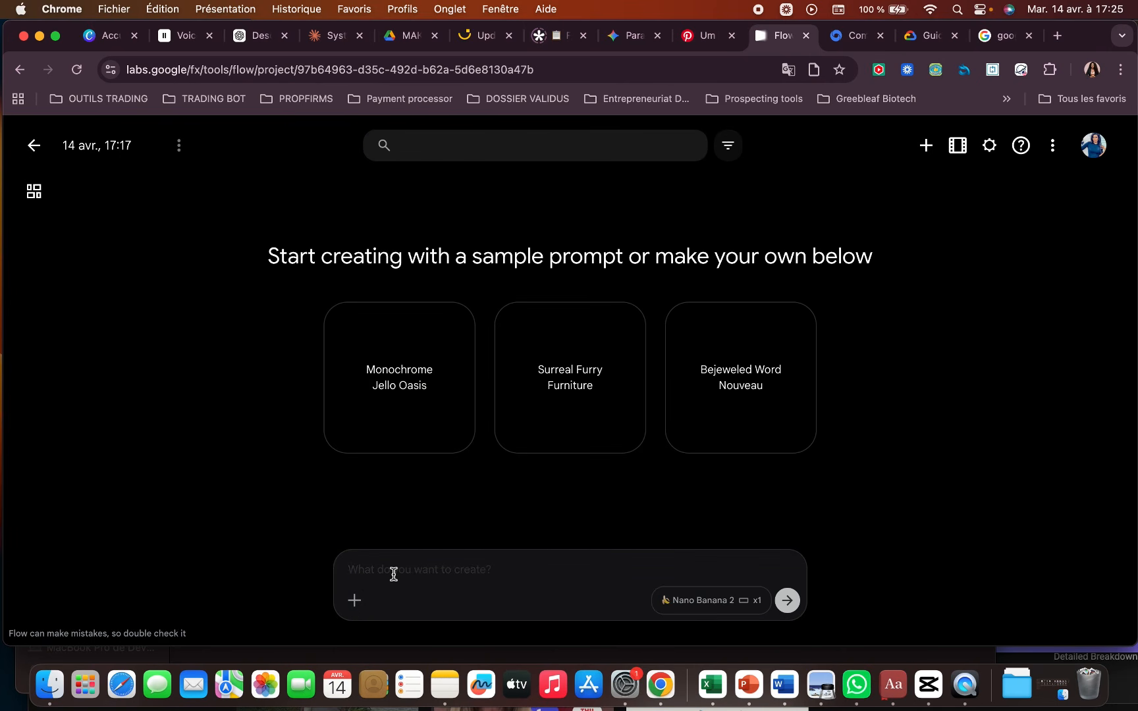
left_click(393, 574)
Add two portrait photos of women from the IMAGES folder in Finder to the Flow project.
left_click(110, 650)
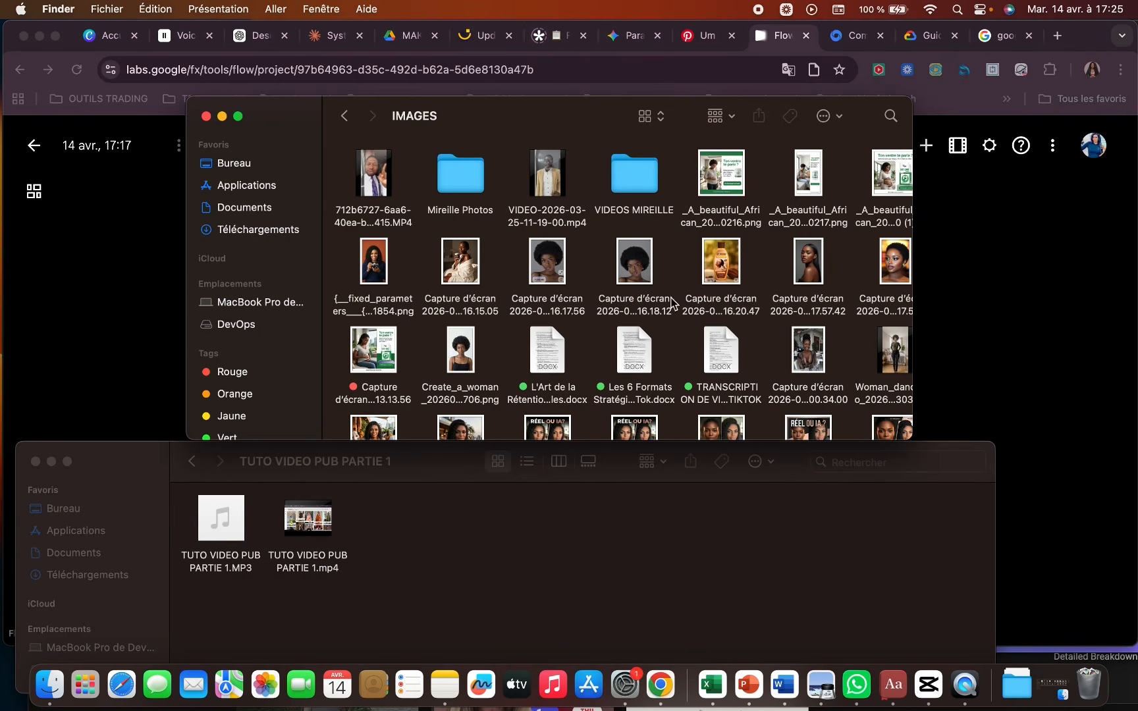
scroll(489, 315, "down", 3)
scroll(489, 315, "down", 2)
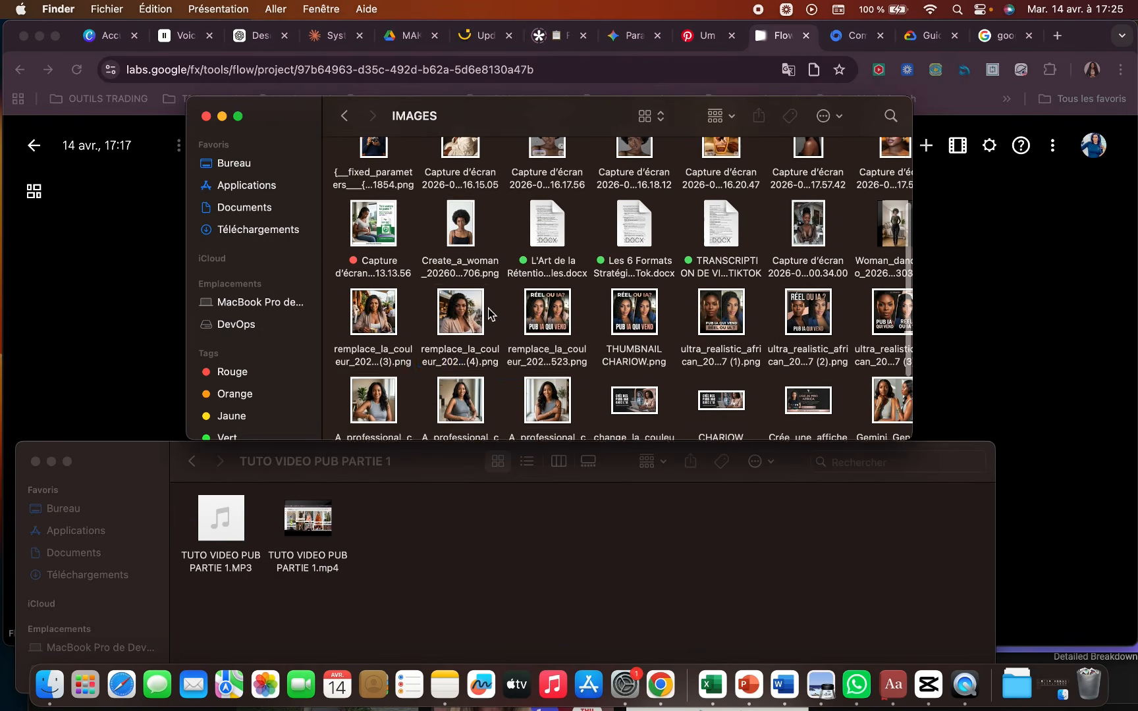
left_click_drag(469, 262, 344, 339)
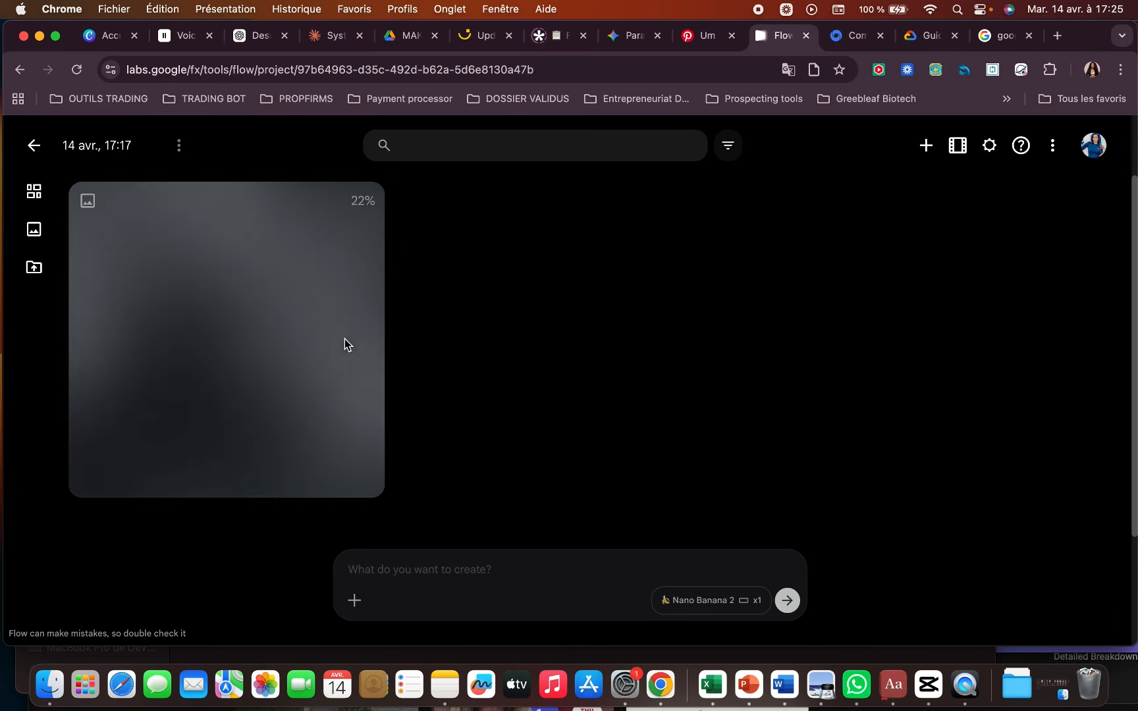
key("super+Tab")
left_click_drag(547, 336, 1037, 326)
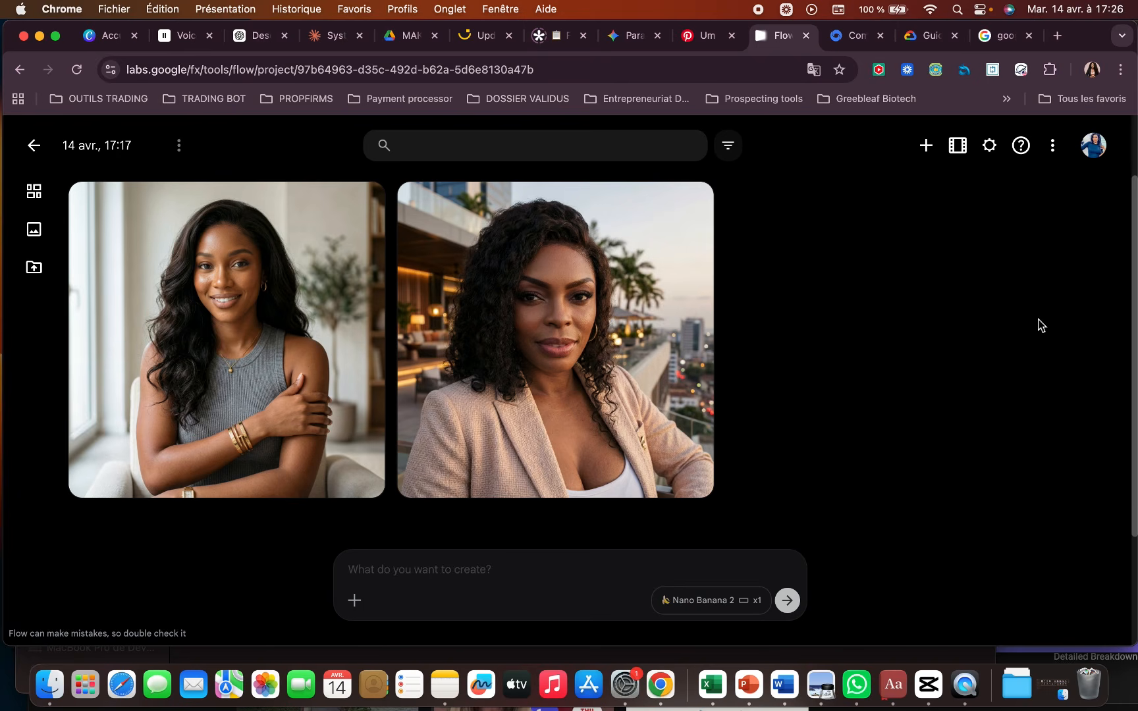
Open the Google Cloud guide to Nano Banana and examine its technical features and text-to-image generation section.
left_click(856, 35)
left_click(906, 41)
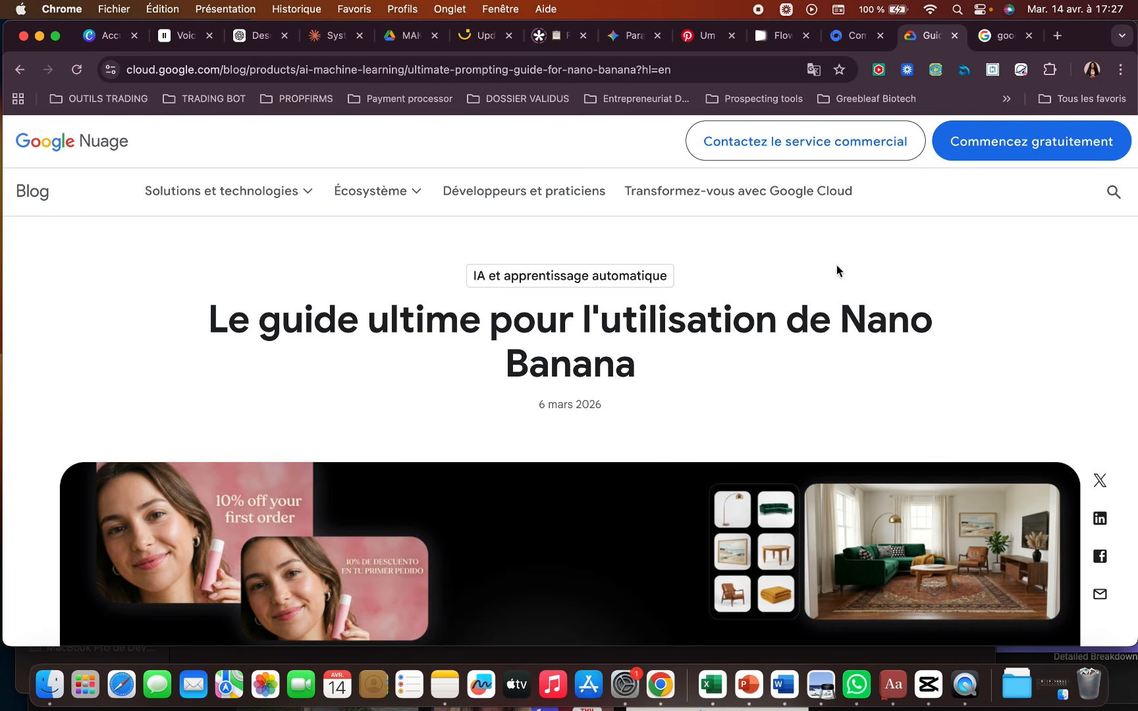
scroll(841, 322, "down", 10)
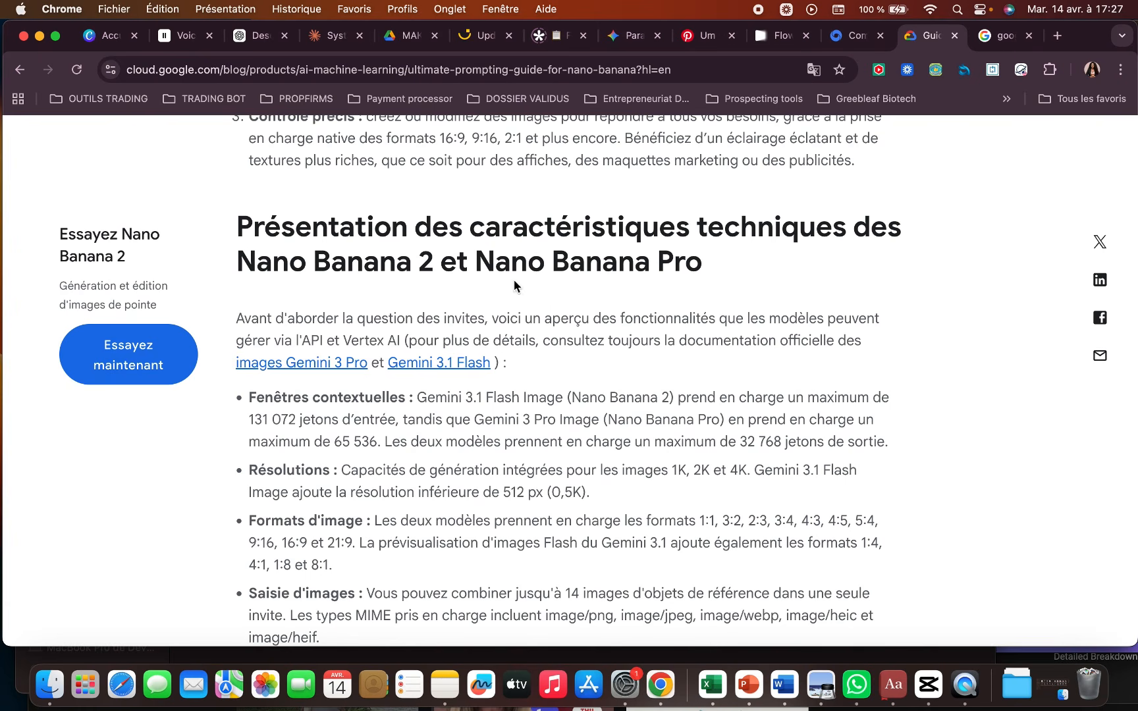
scroll(669, 392, "down", 5)
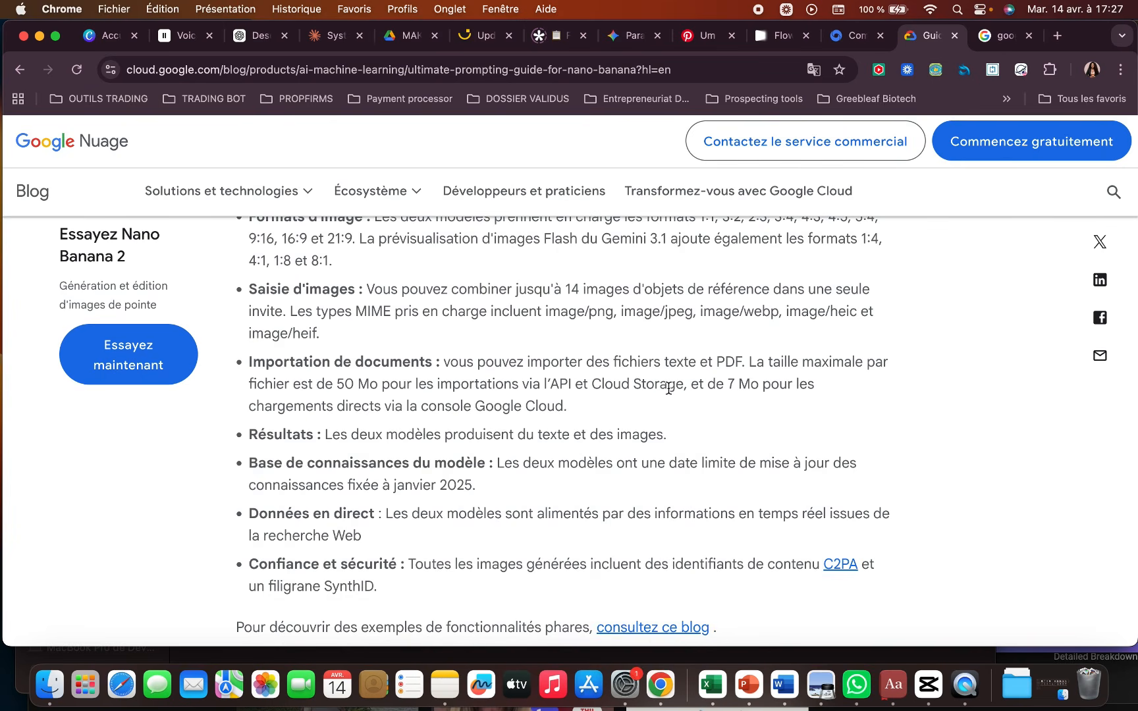
scroll(668, 388, "down", 8)
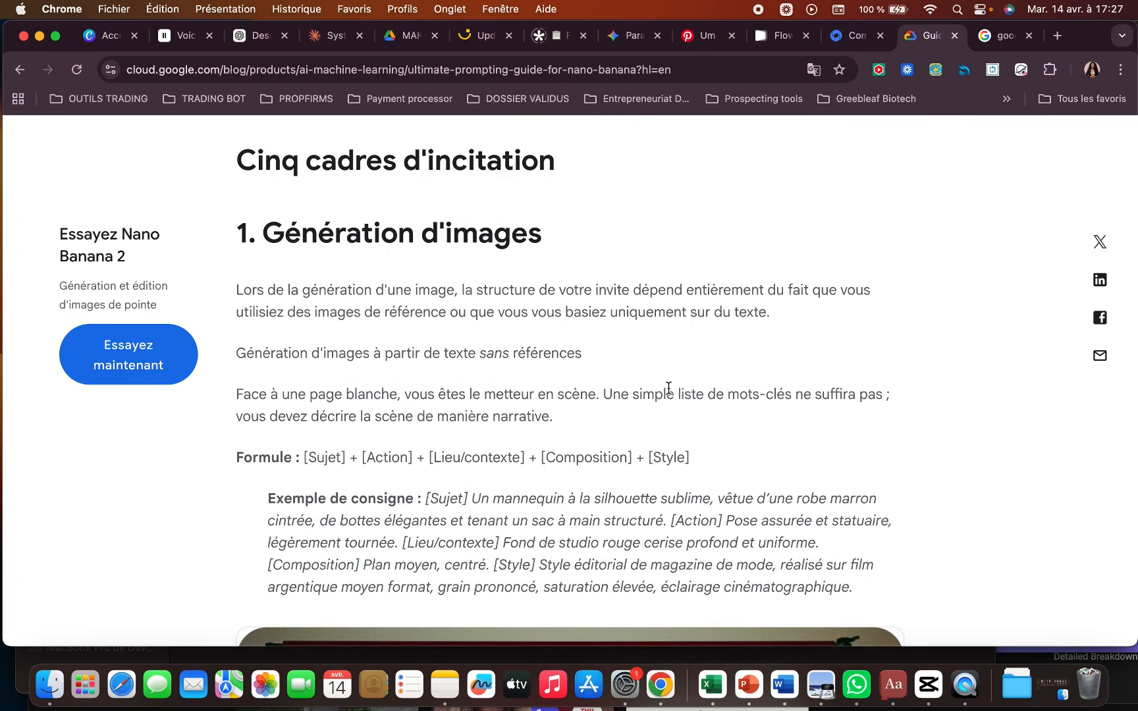
scroll(668, 388, "down", 3)
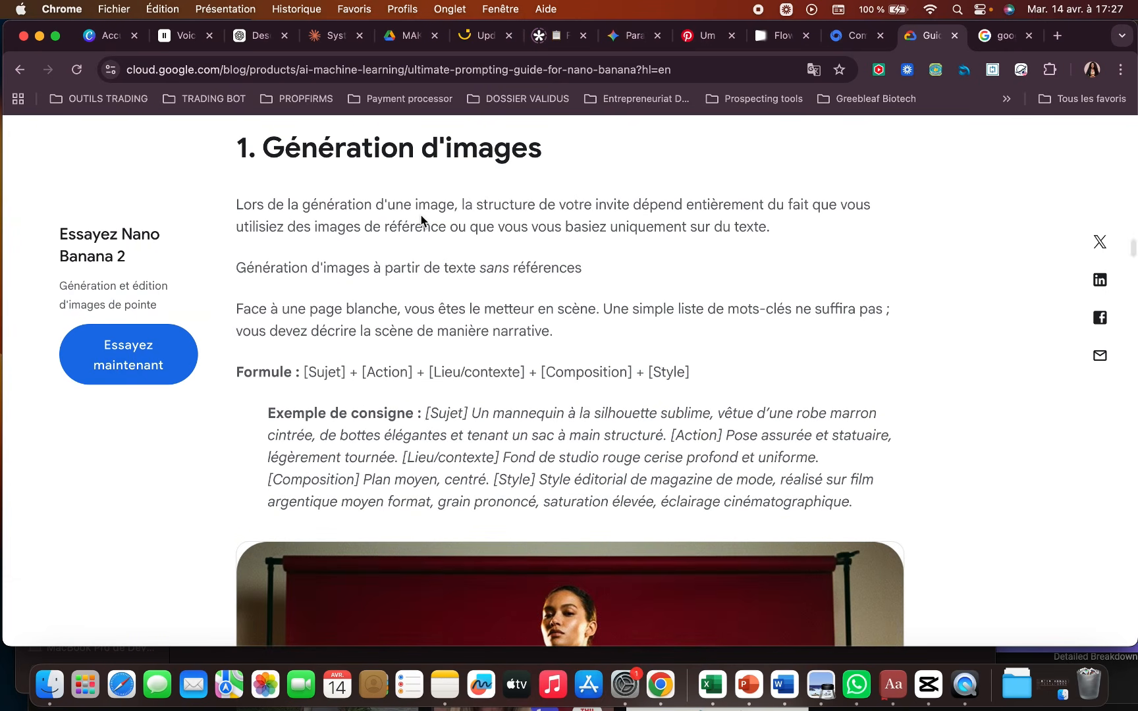
scroll(421, 221, "down", 4)
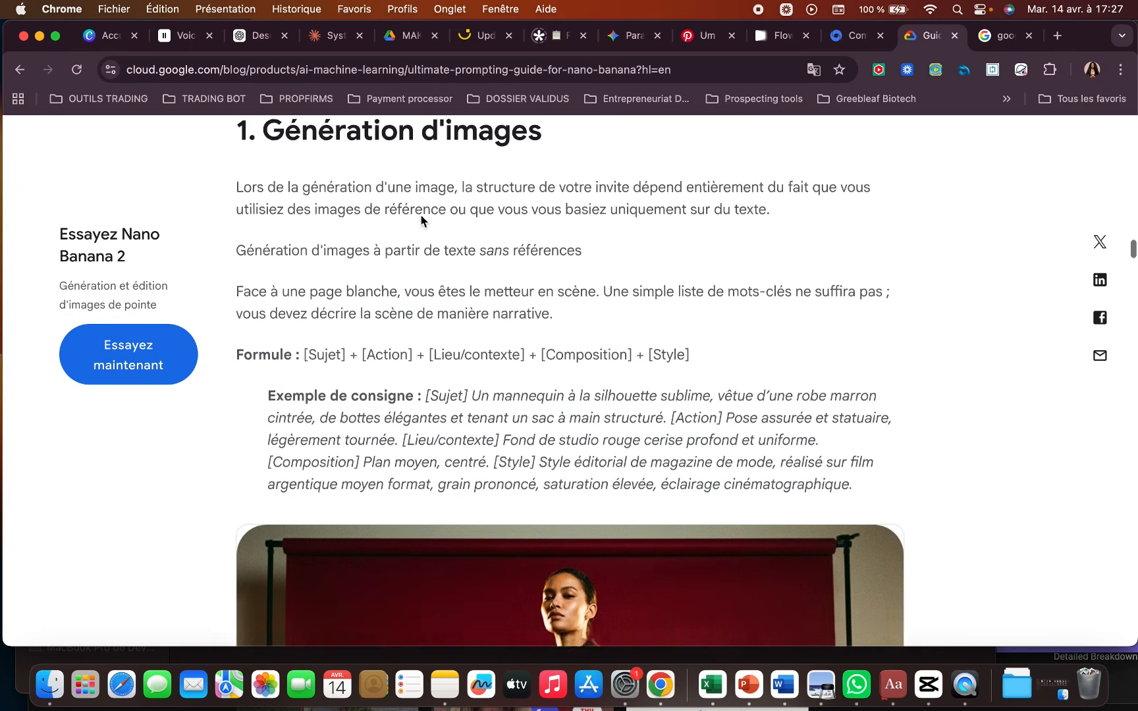
scroll(588, 209, "down", 3)
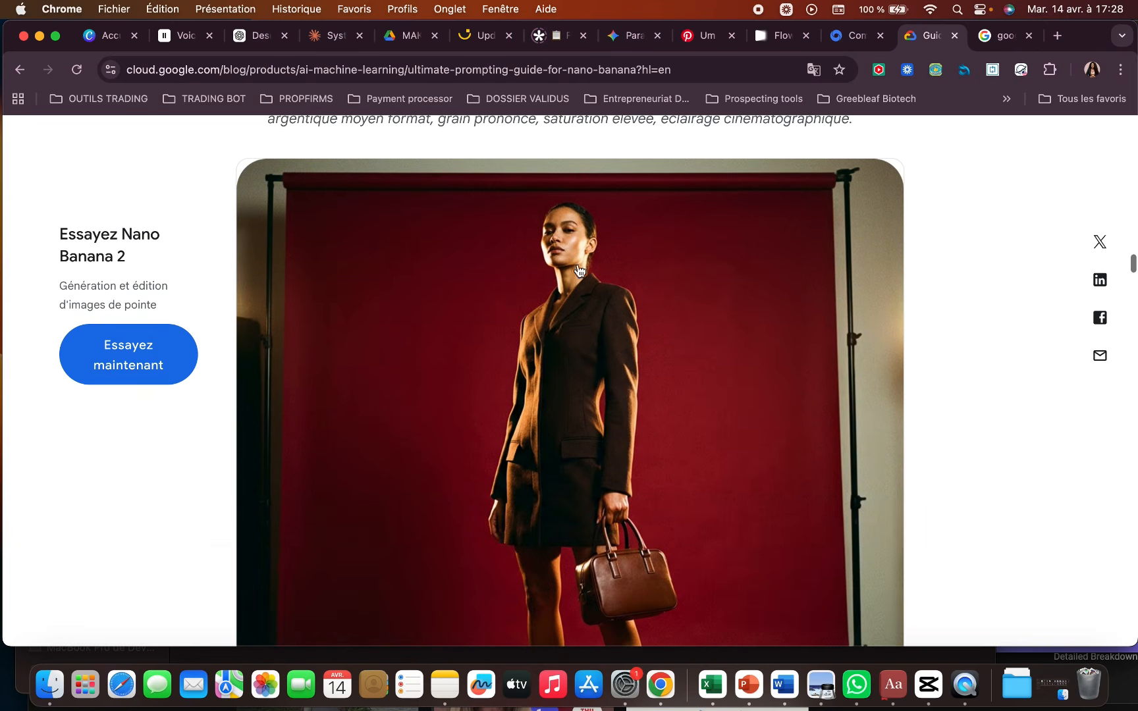
scroll(577, 282, "up", 4)
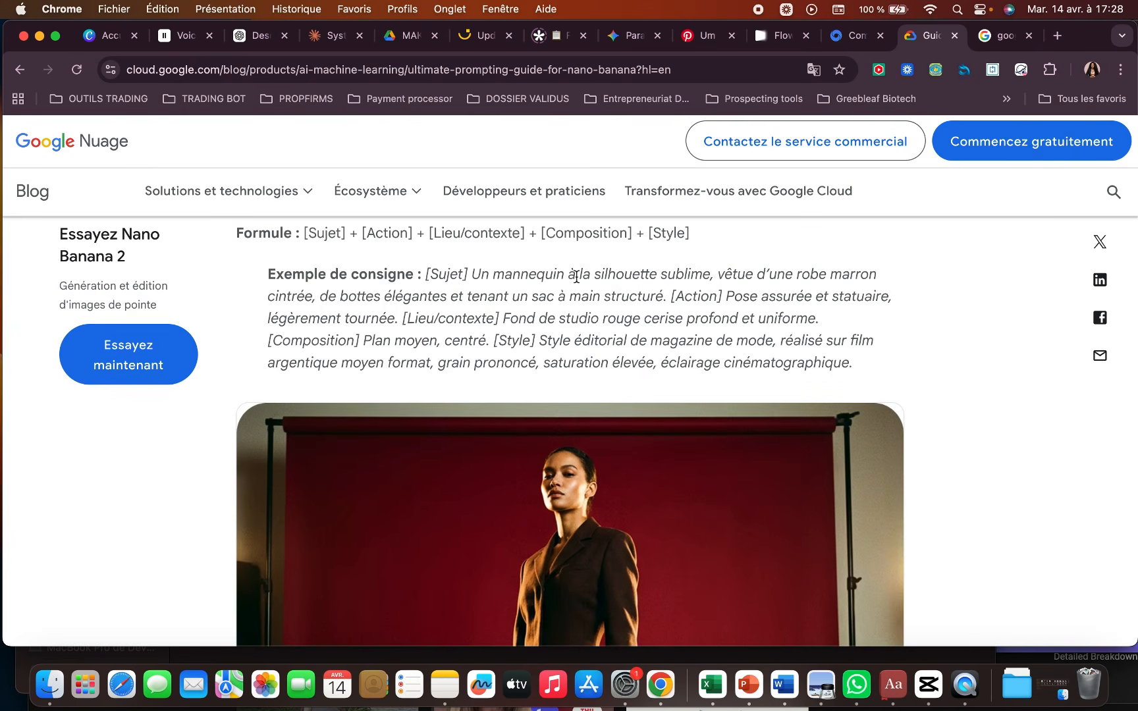
scroll(576, 277, "up", 4)
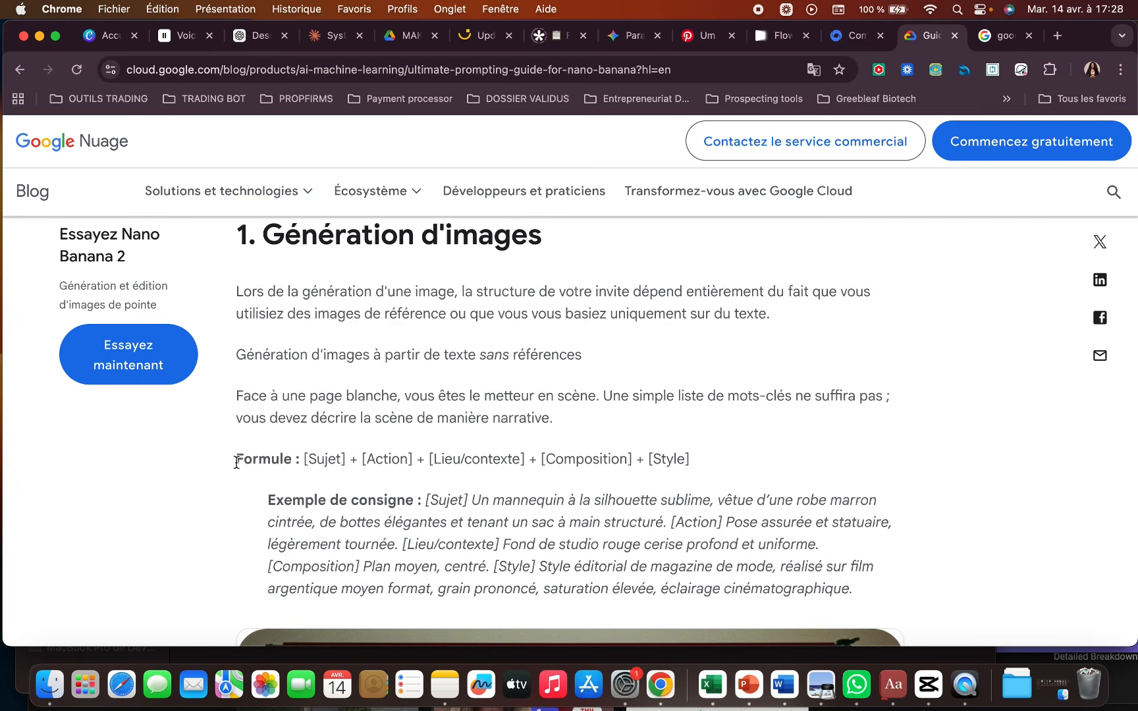
Examine the Sujet, Action, Lieu/contexte, Composition and Style prompt formula, comparing the example prompt with its fashion image.
left_click_drag(303, 464, 699, 470)
left_click(649, 458)
scroll(699, 470, "down", 5)
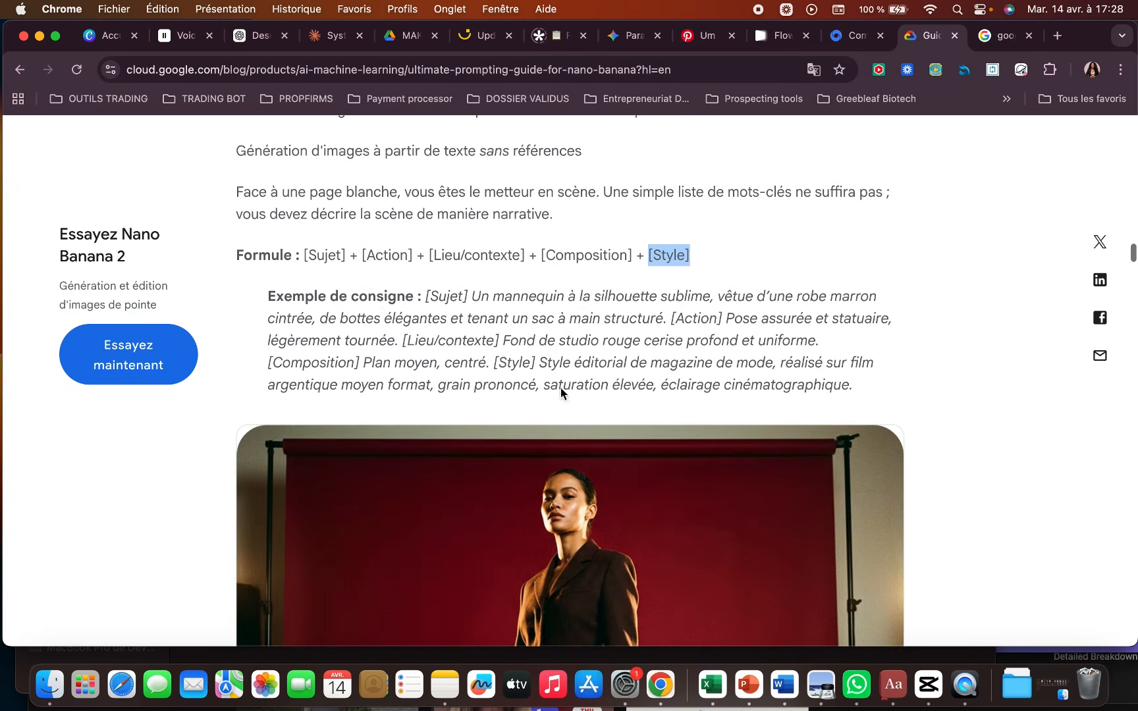
left_click_drag(426, 298, 450, 298)
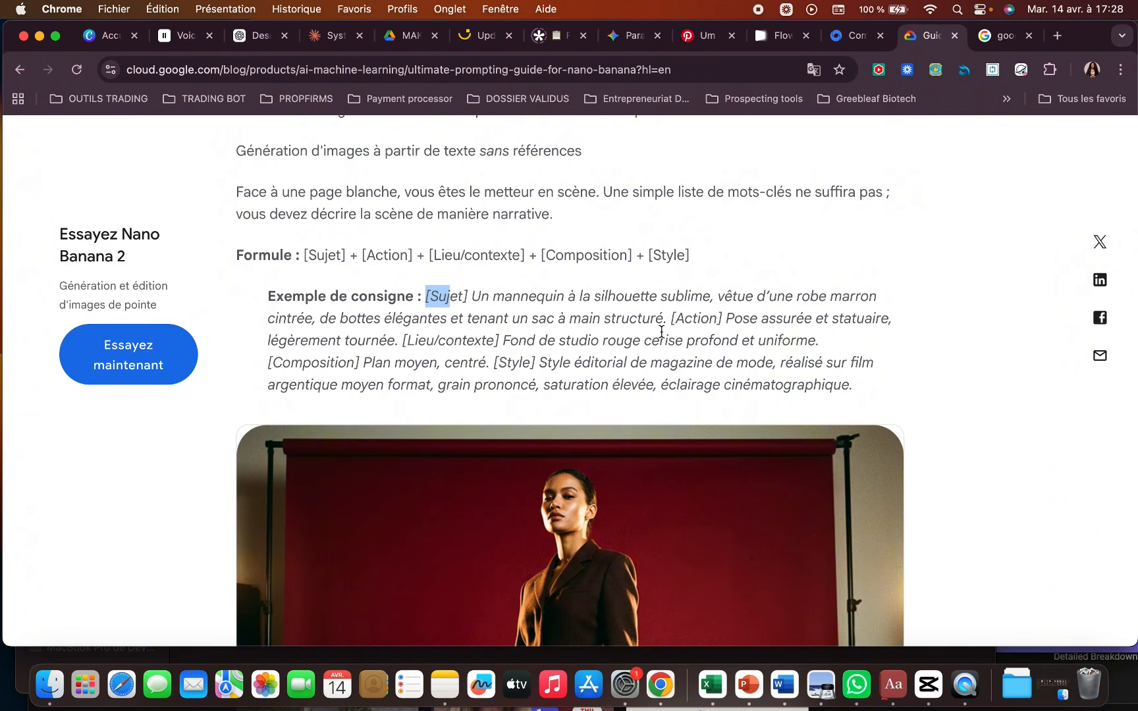
scroll(661, 332, "down", 2)
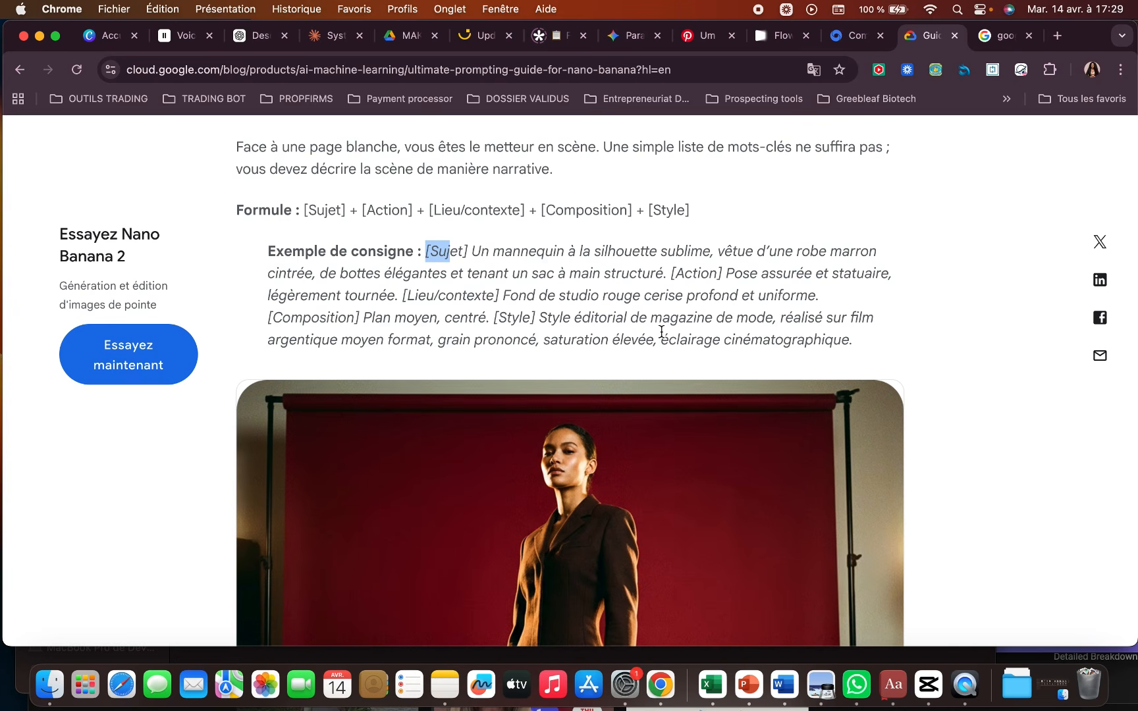
scroll(472, 257, "down", 1)
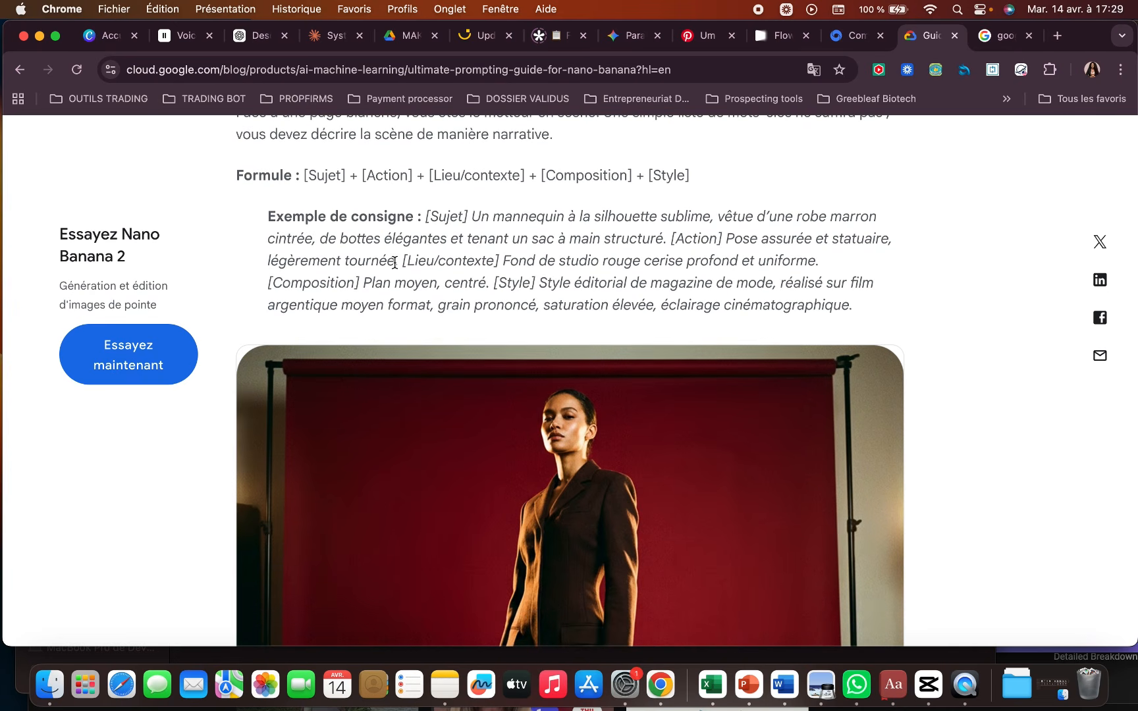
left_click_drag(395, 262, 498, 264)
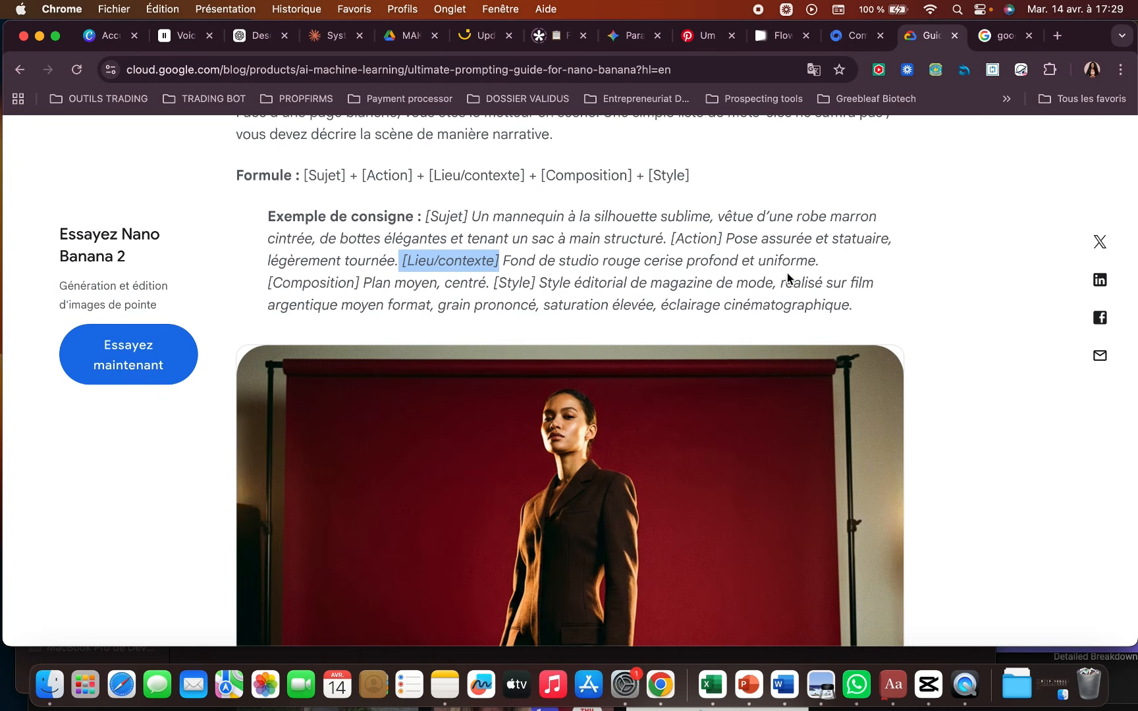
left_click_drag(267, 283, 338, 283)
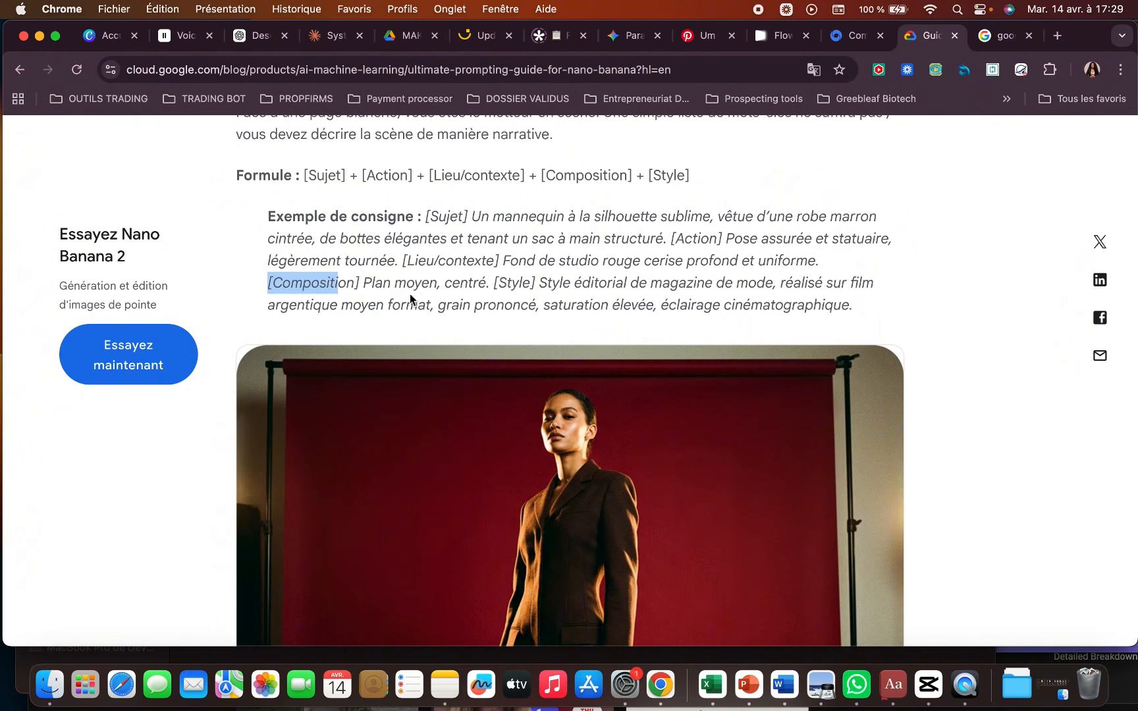
scroll(632, 389, "down", 2)
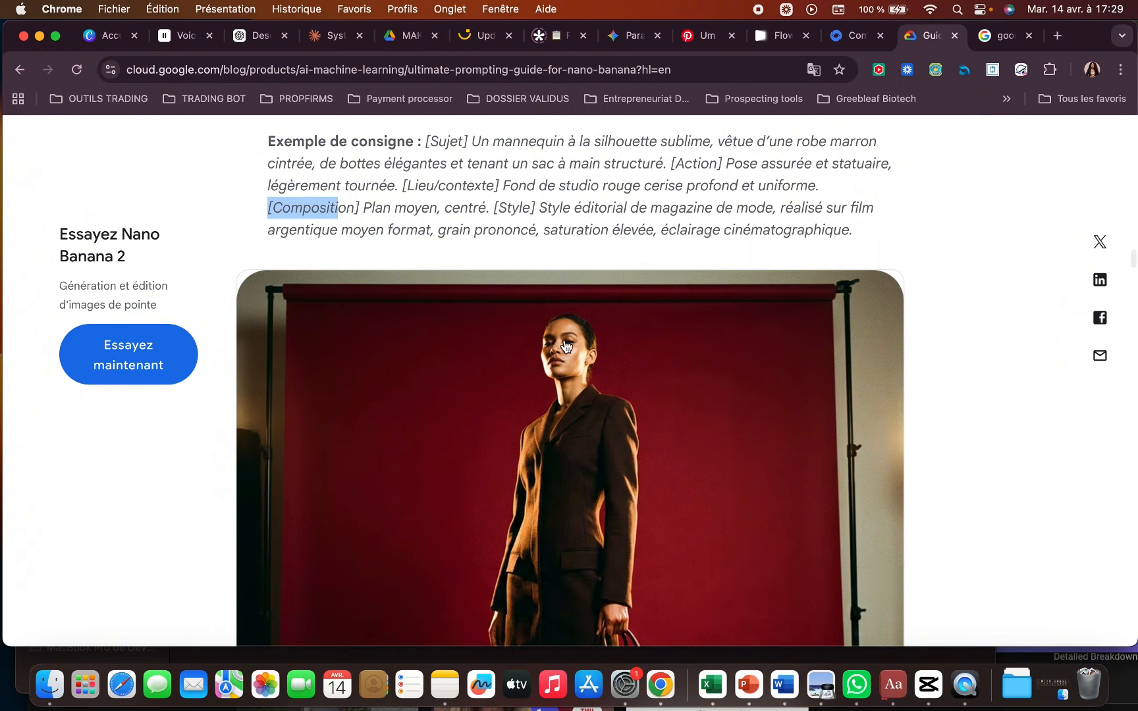
scroll(573, 399, "down", 3)
scroll(554, 395, "up", 5)
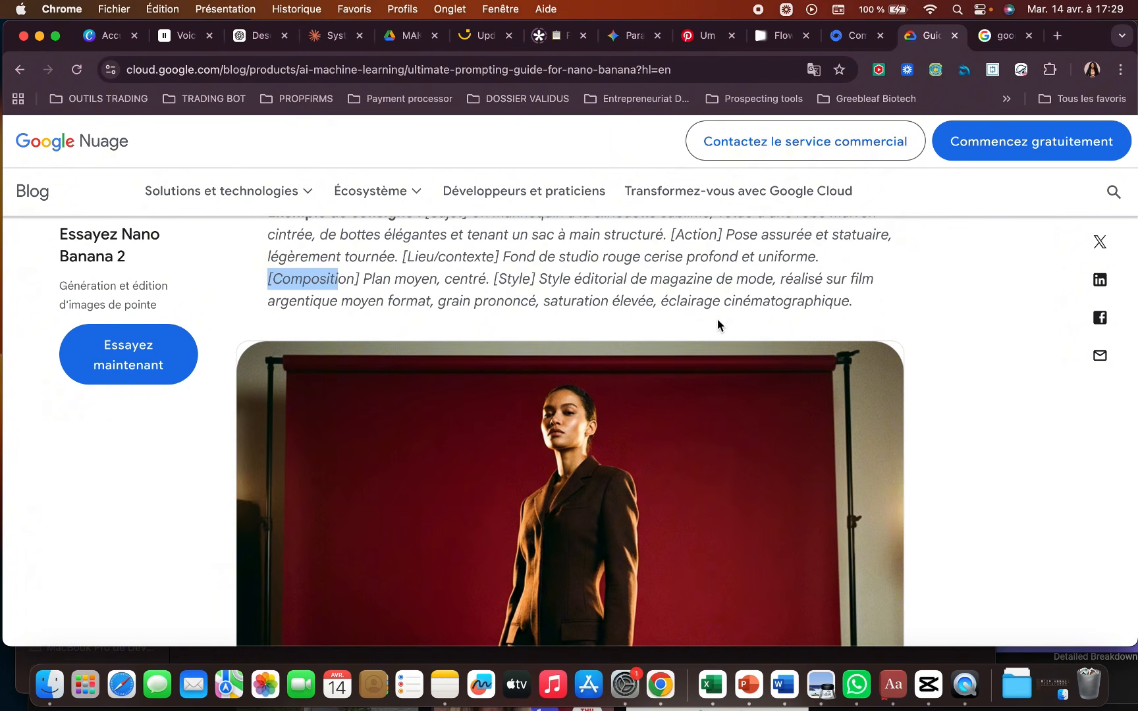
Copy the guide's full example prompt about the fashion model and paste it into the prompt of the Flow project.
scroll(851, 317, "up", 1)
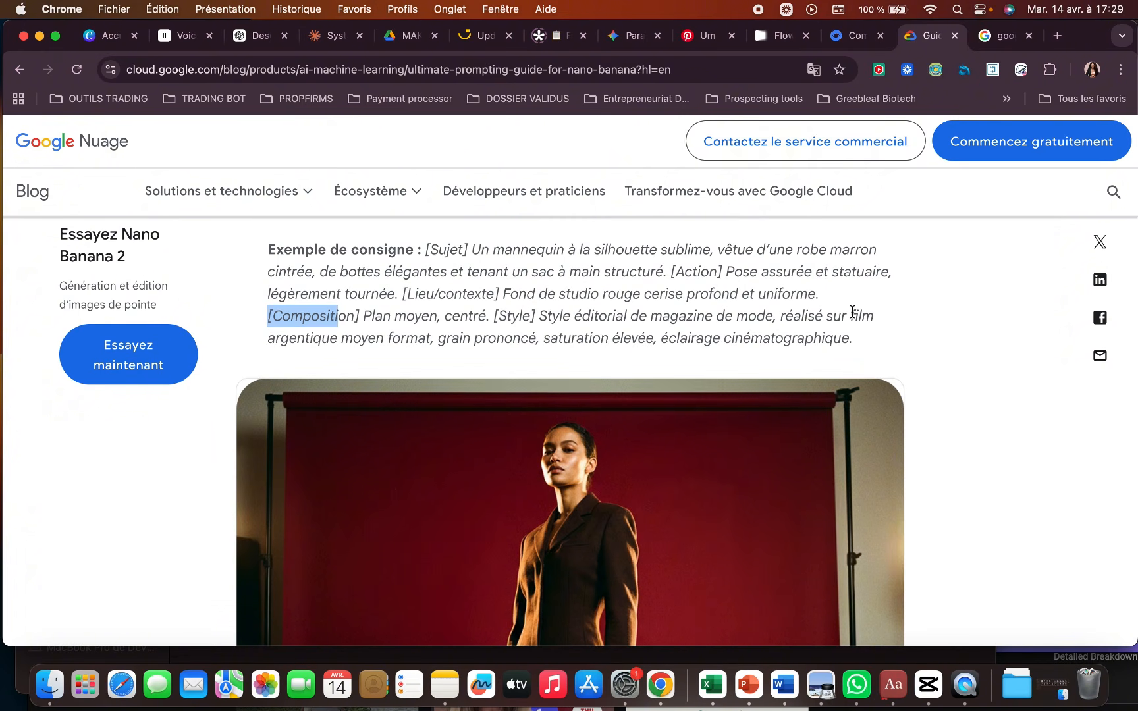
scroll(820, 416, "down", 5)
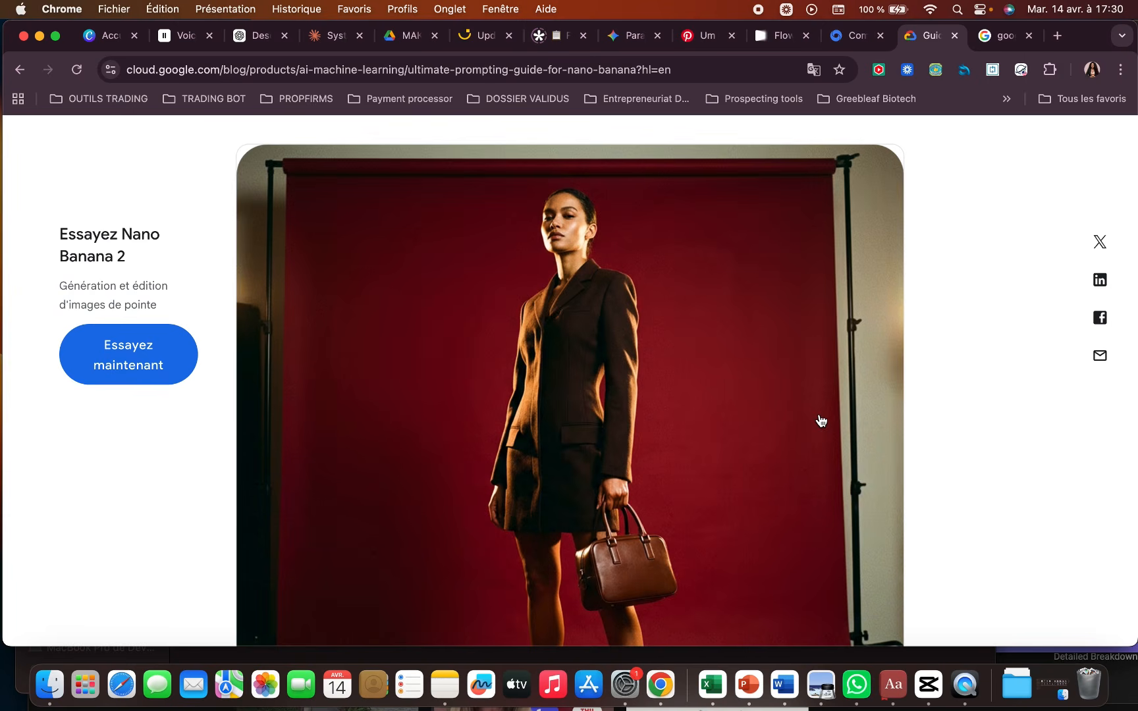
scroll(820, 420, "down", 2)
scroll(820, 420, "up", 7)
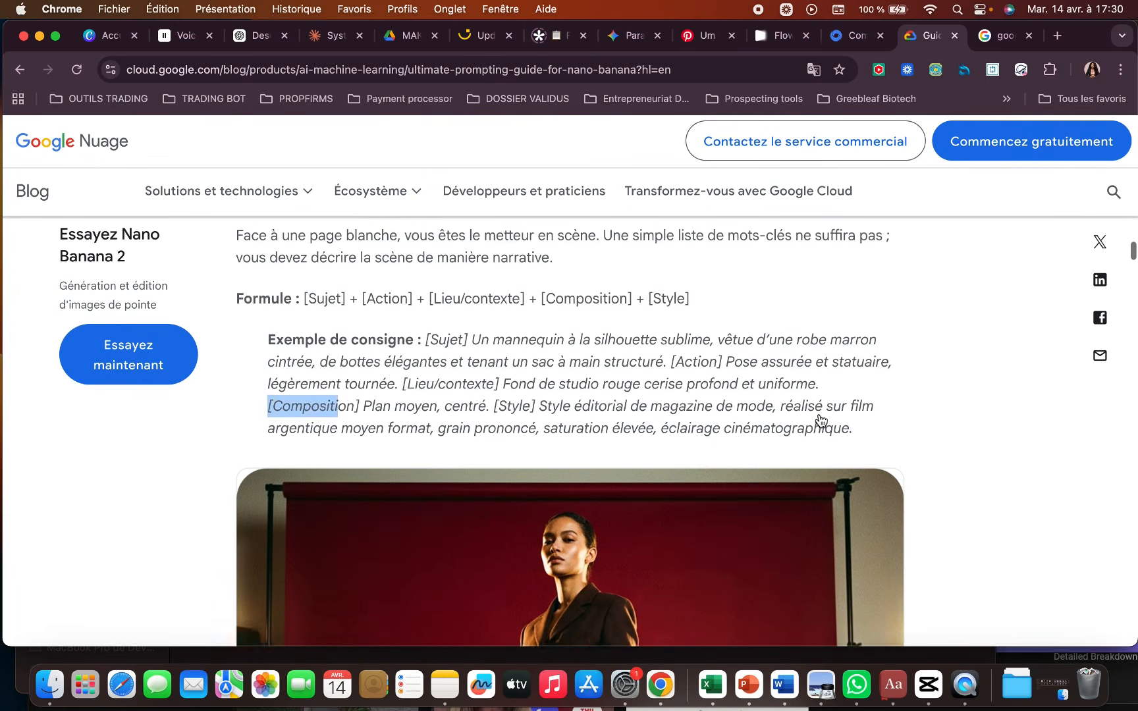
scroll(819, 414, "up", 1)
left_click_drag(854, 451, 426, 359)
key("super+c")
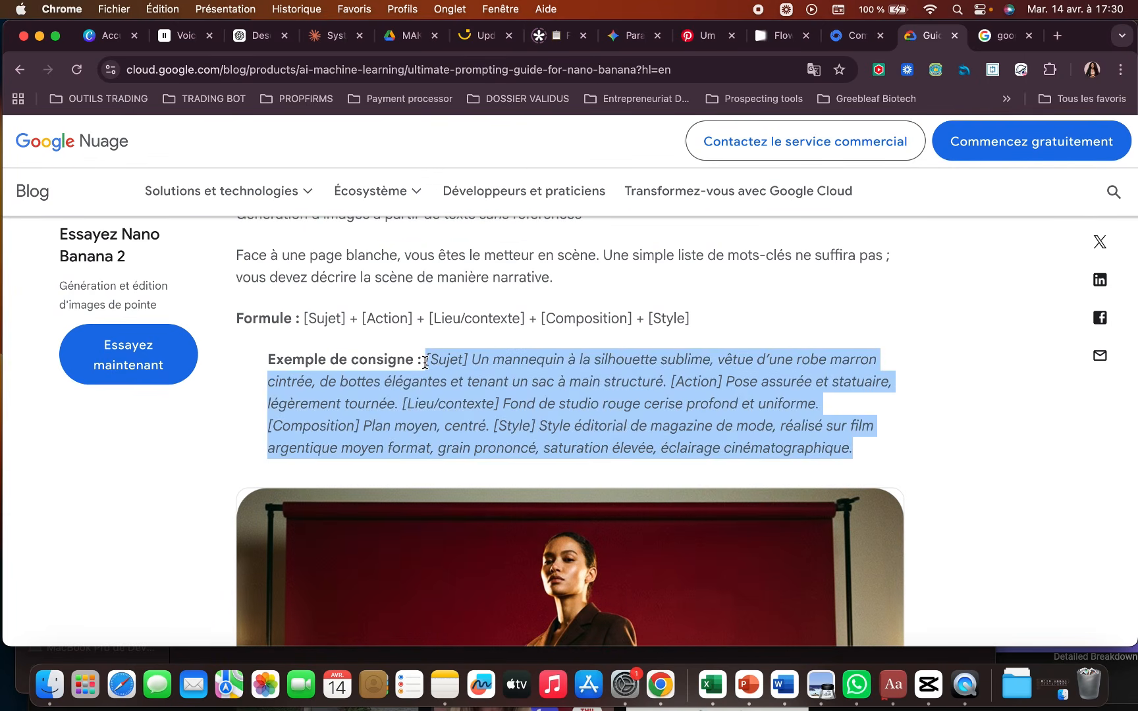
left_click(782, 43)
left_click(409, 569)
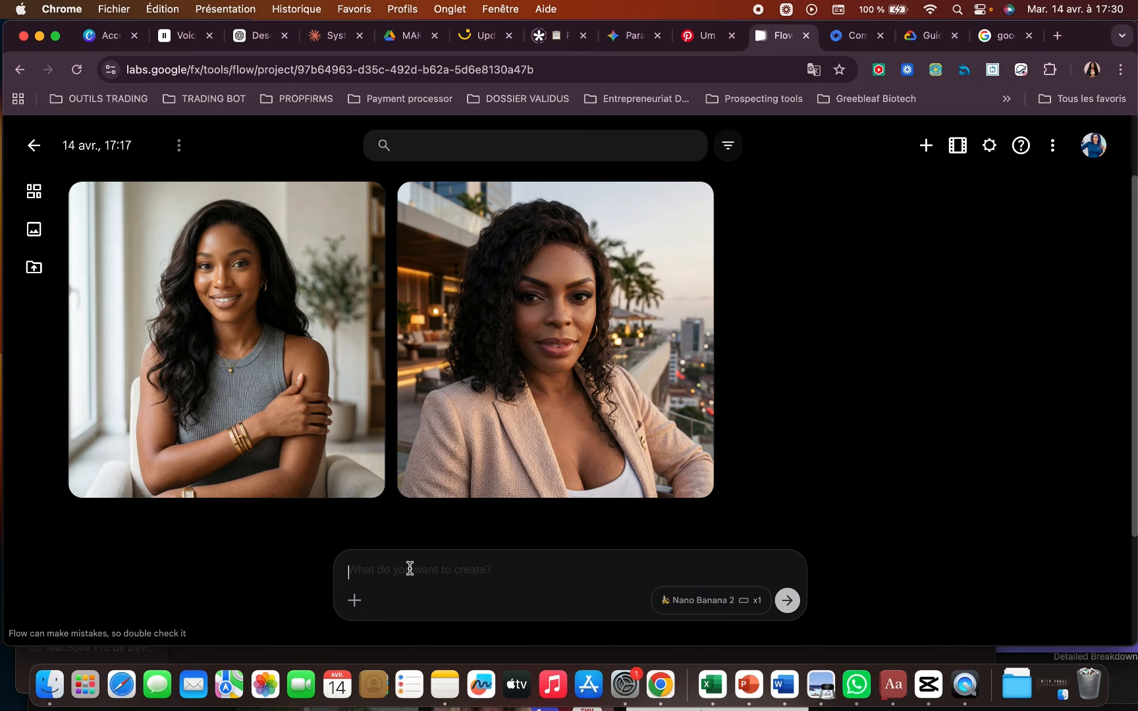
key("super+v")
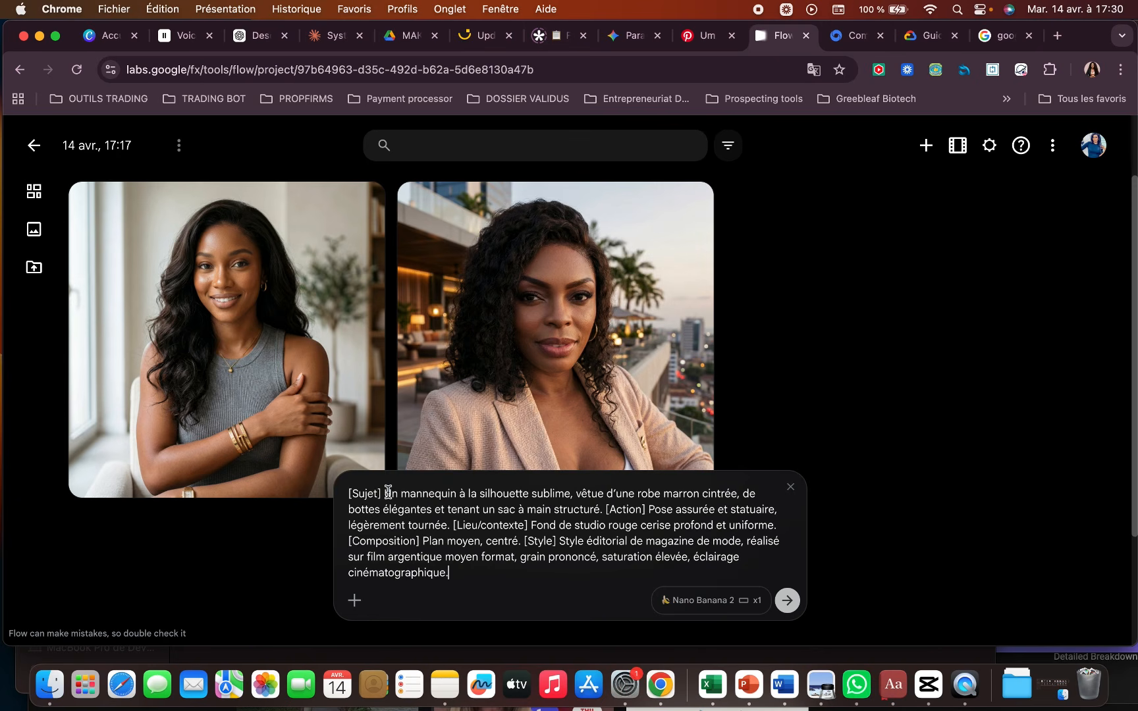
Delete the bracketed labels [Sujet], [Composition], [Action] and [Lieu/contexte] from the pasted prompt.
left_click_drag(399, 493, 347, 493)
key("BackSpace")
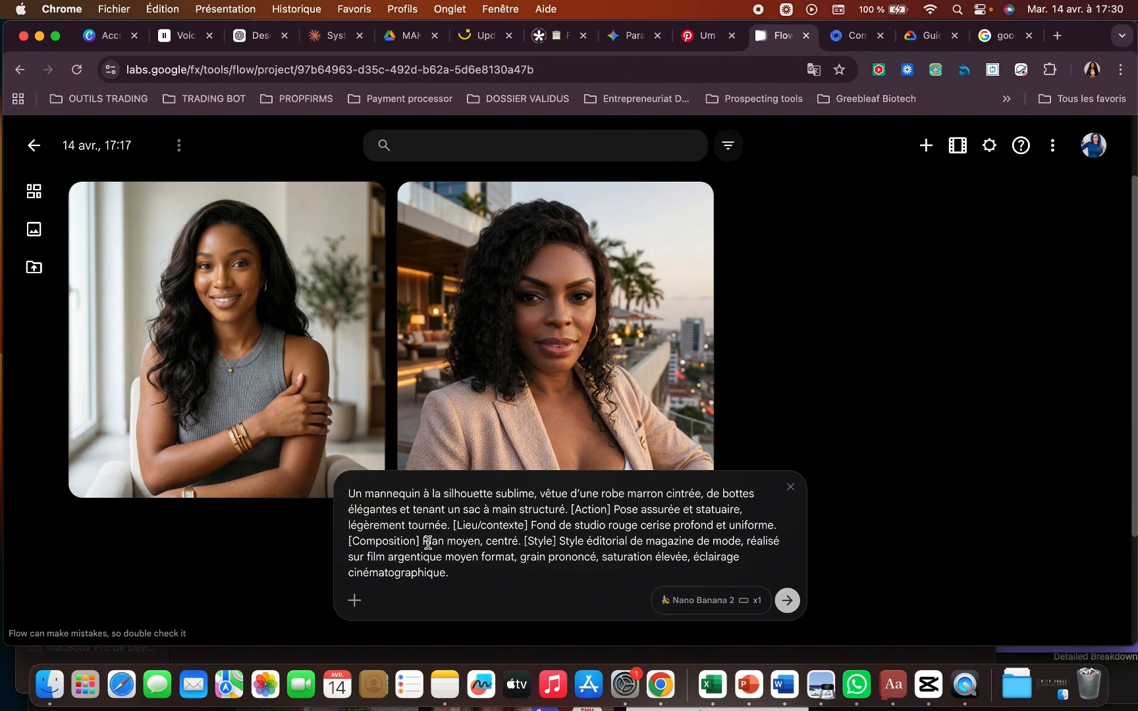
left_click_drag(423, 542, 338, 544)
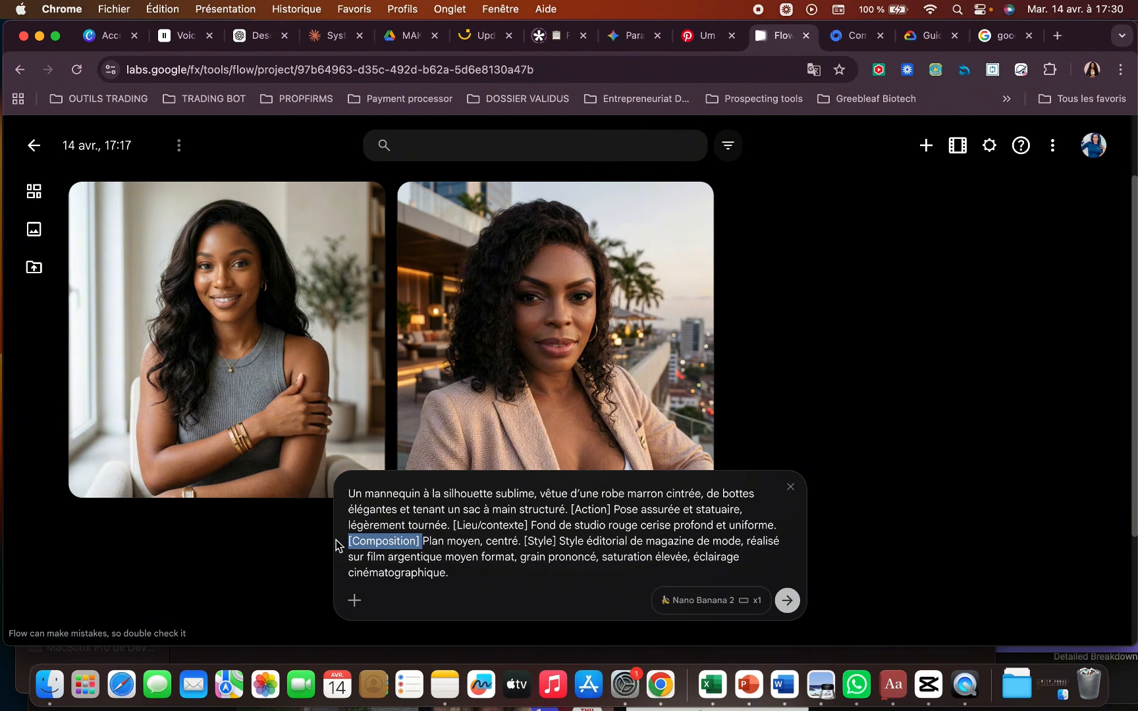
key("BackSpace")
left_click_drag(612, 509, 572, 509)
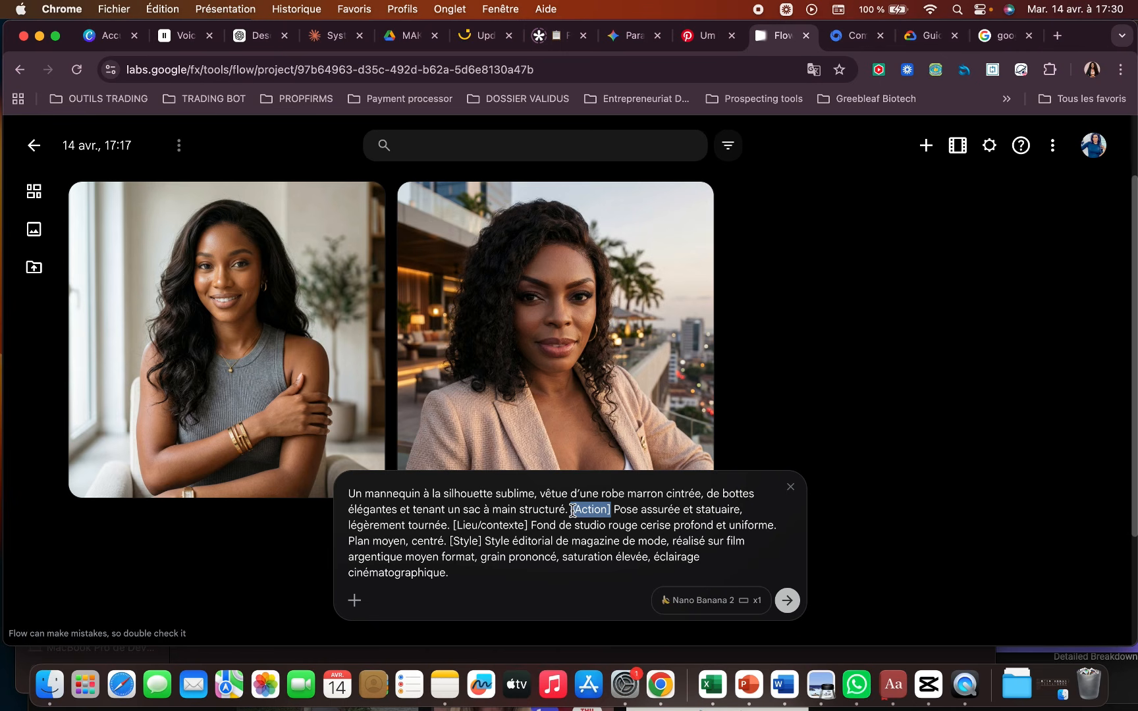
key("BackSpace")
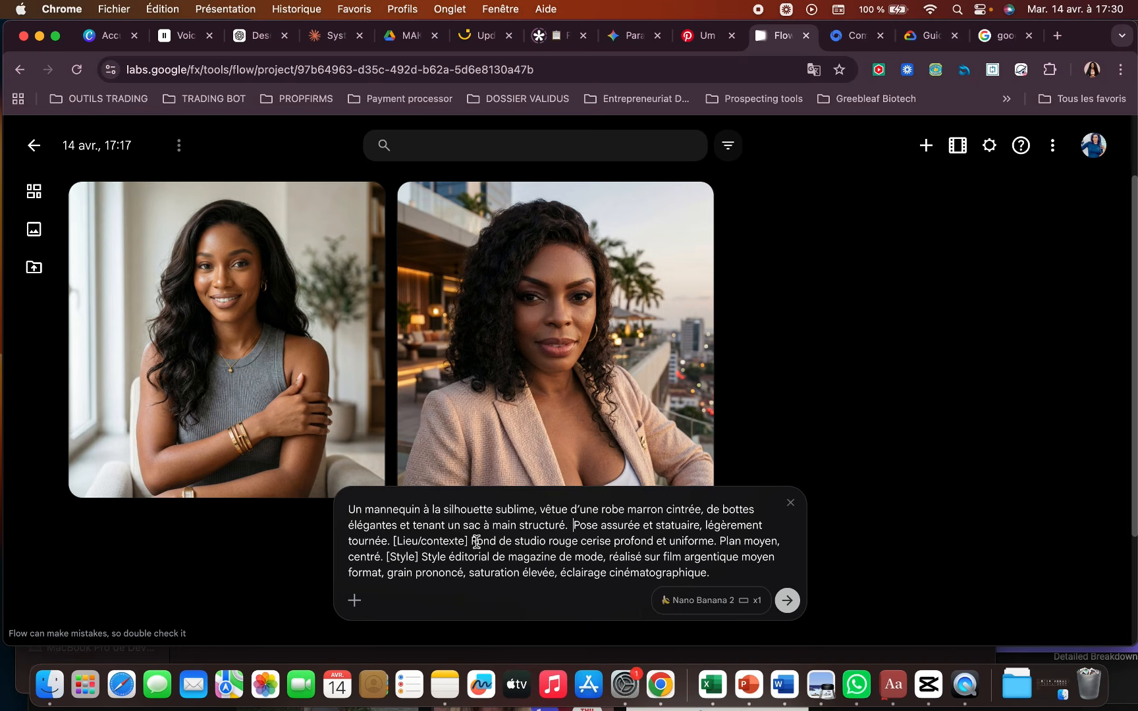
left_click_drag(475, 541, 394, 541)
key("BackSpace")
key("BackSpace")
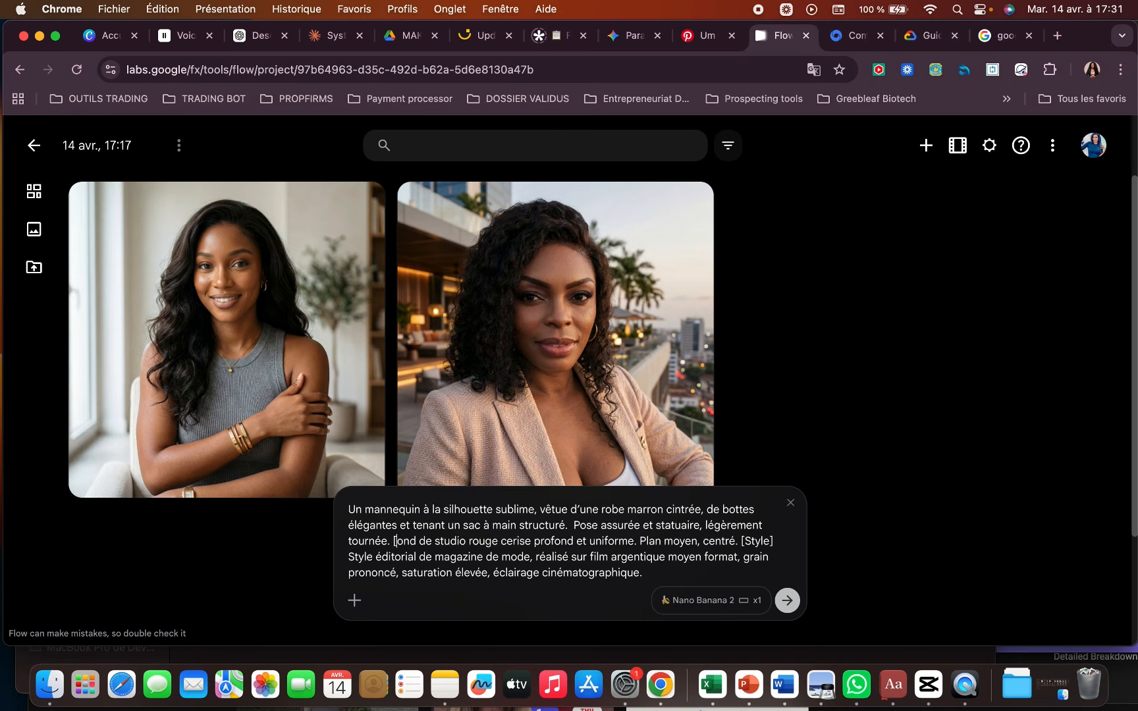
Describe the model in the prompt as "africain noir femme" and change the dress colour to "verte".
left_click(424, 509)
type("afri")
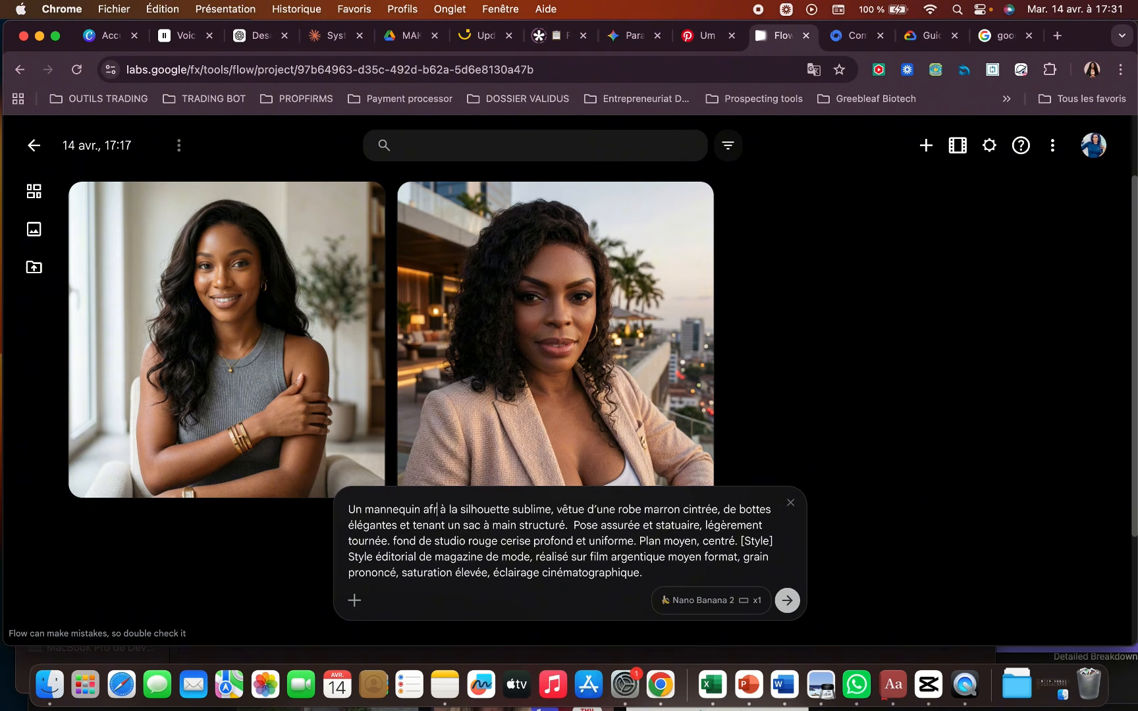
type("cain noir femme")
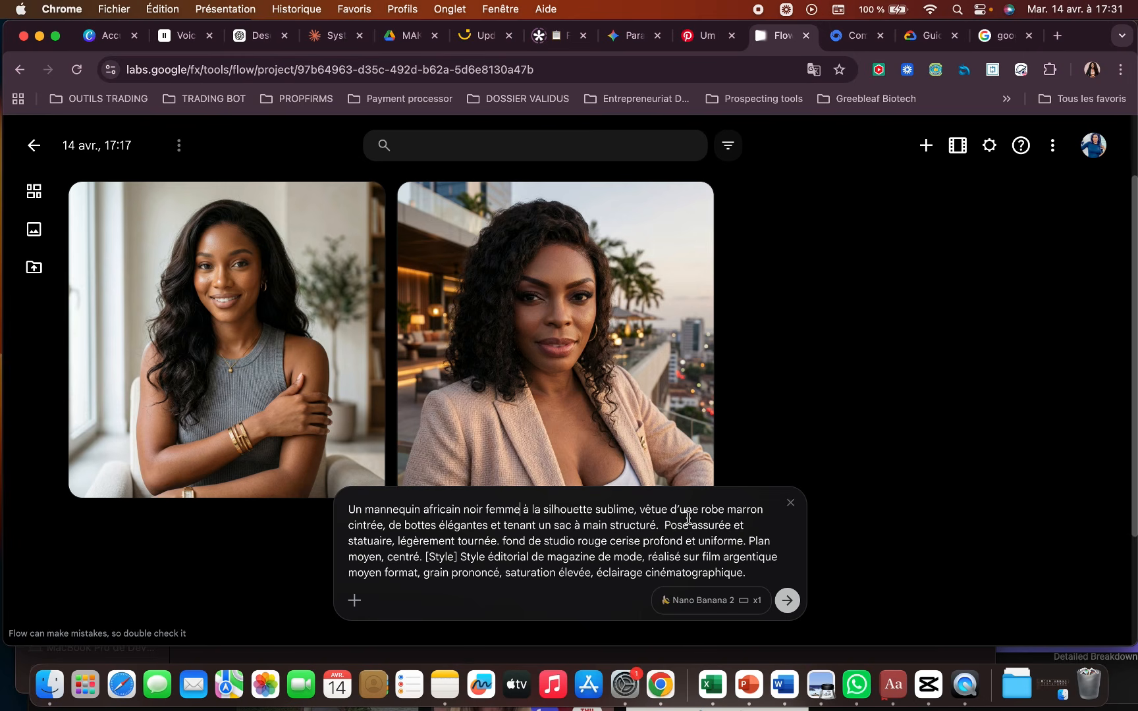
double_click(735, 517)
type("verte")
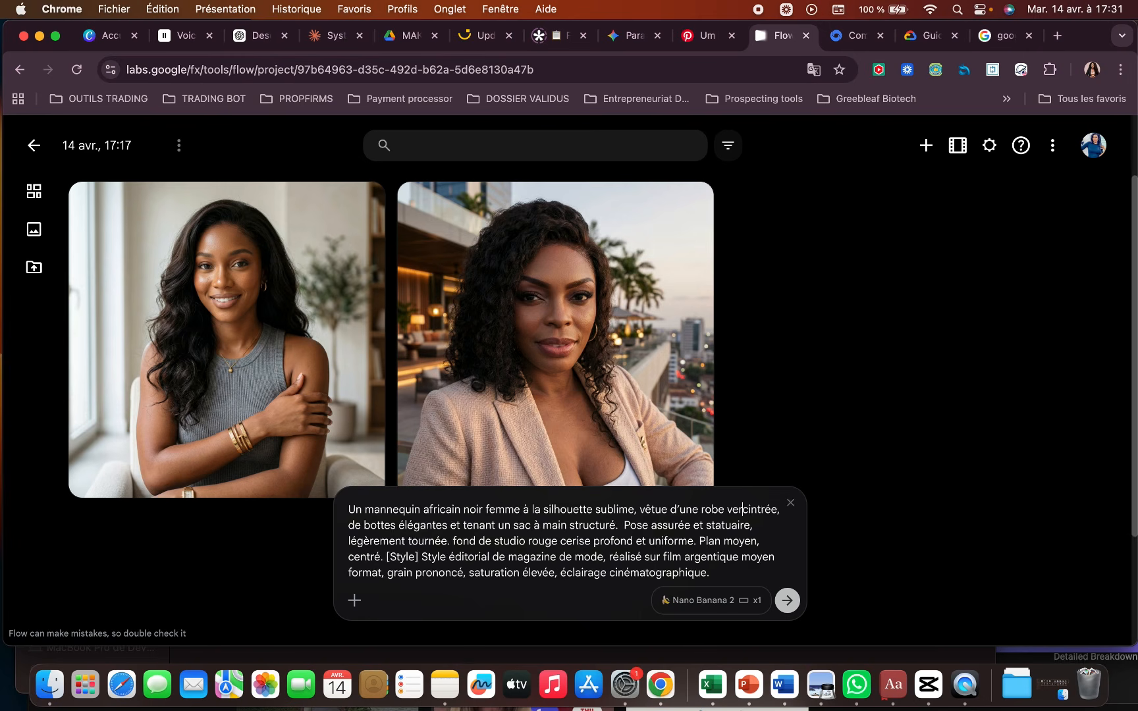
Replace the boots in the prompt with "des talons élégants" and describe the bag as "de luxe".
left_click(398, 525)
key("shift+alt+Right")
type("s talons")
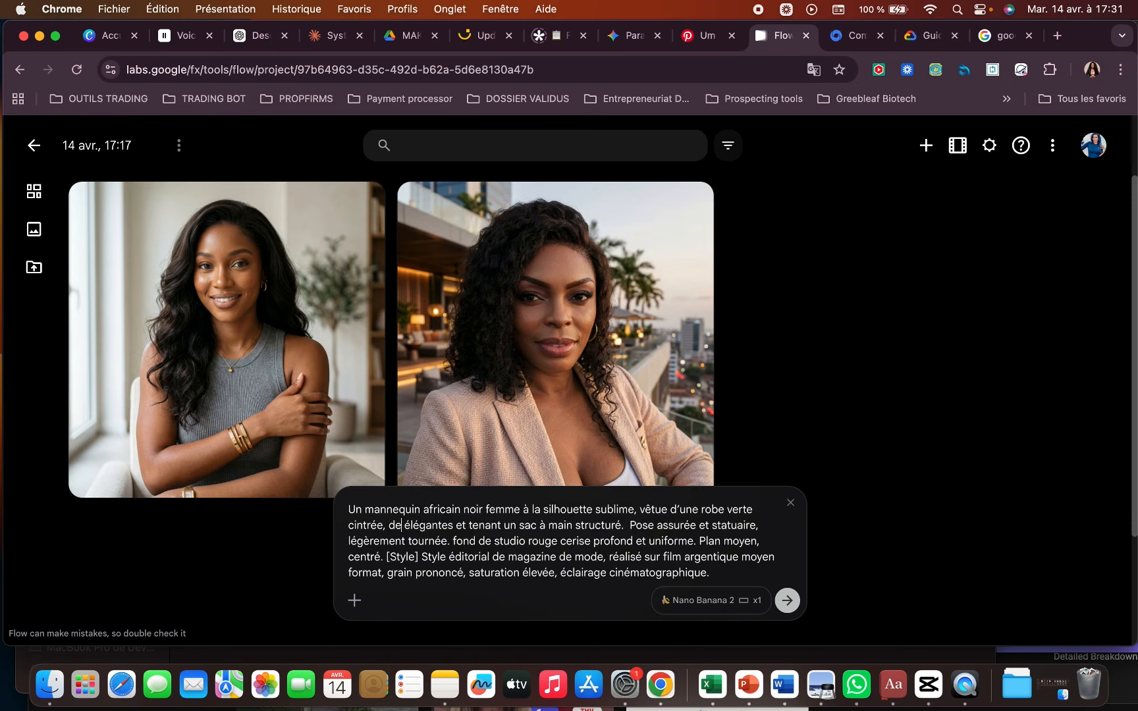
left_click(487, 525)
key("BackSpace")
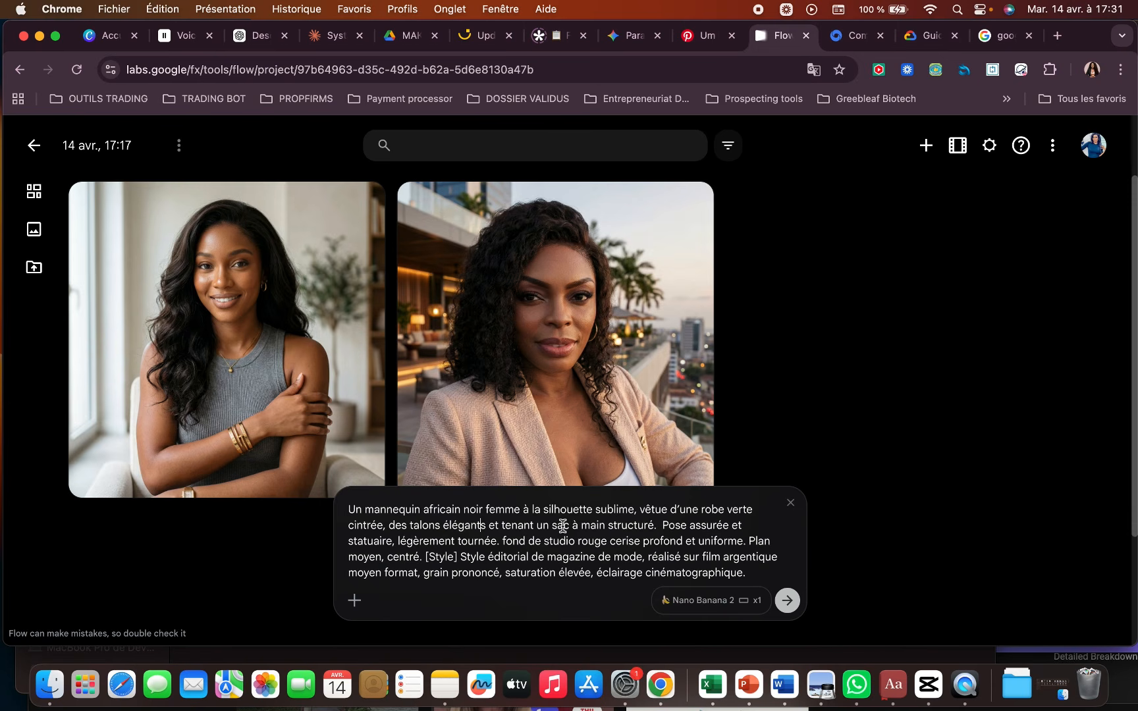
left_click(571, 525)
type("de luxe")
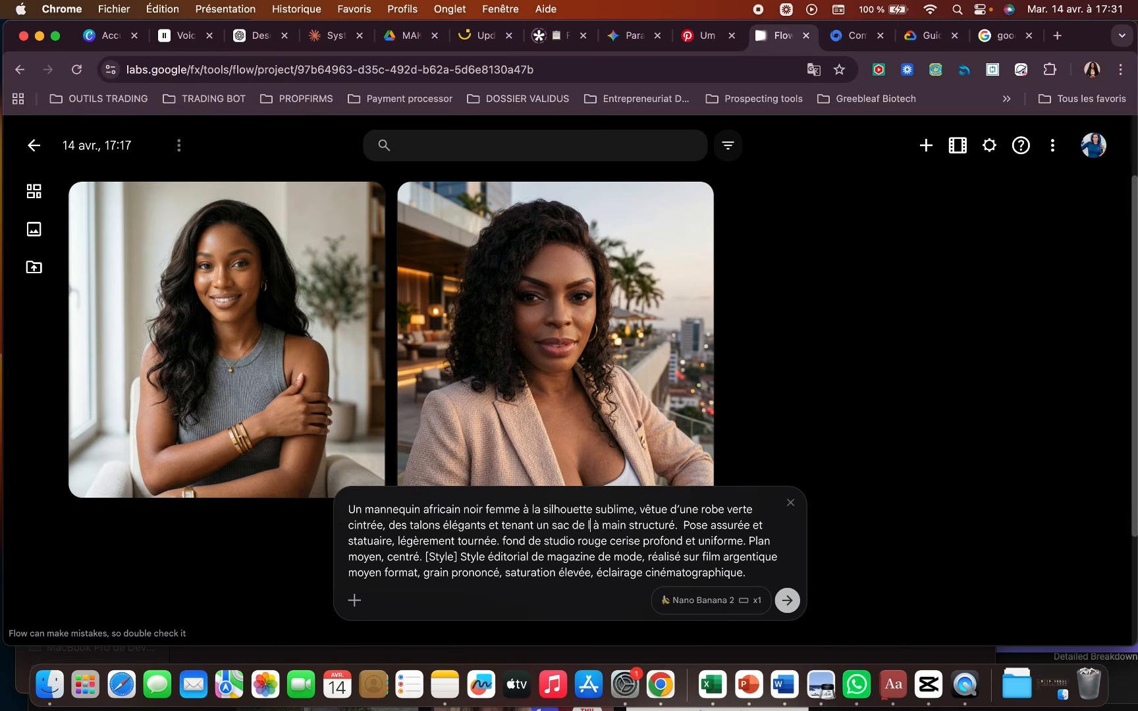
Change the studio background in the prompt to "gris" and remove the word "profond".
left_click_drag(578, 542, 642, 542)
type("gris")
double_click(618, 542)
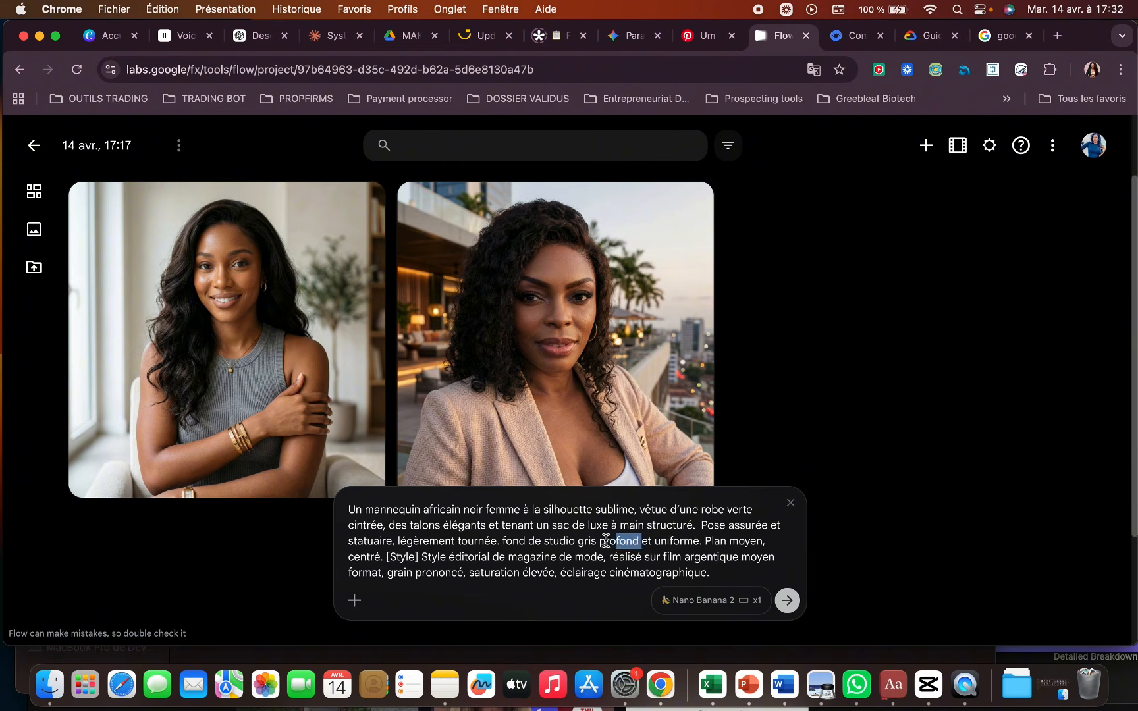
key("BackSpace")
Delete the [Style] label, the medium-format film phrase and "saturation élevée" from the end of the prompt.
left_click_drag(736, 557, 534, 558)
key("BackSpace")
left_click_drag(621, 558, 703, 561)
key("BackSpace")
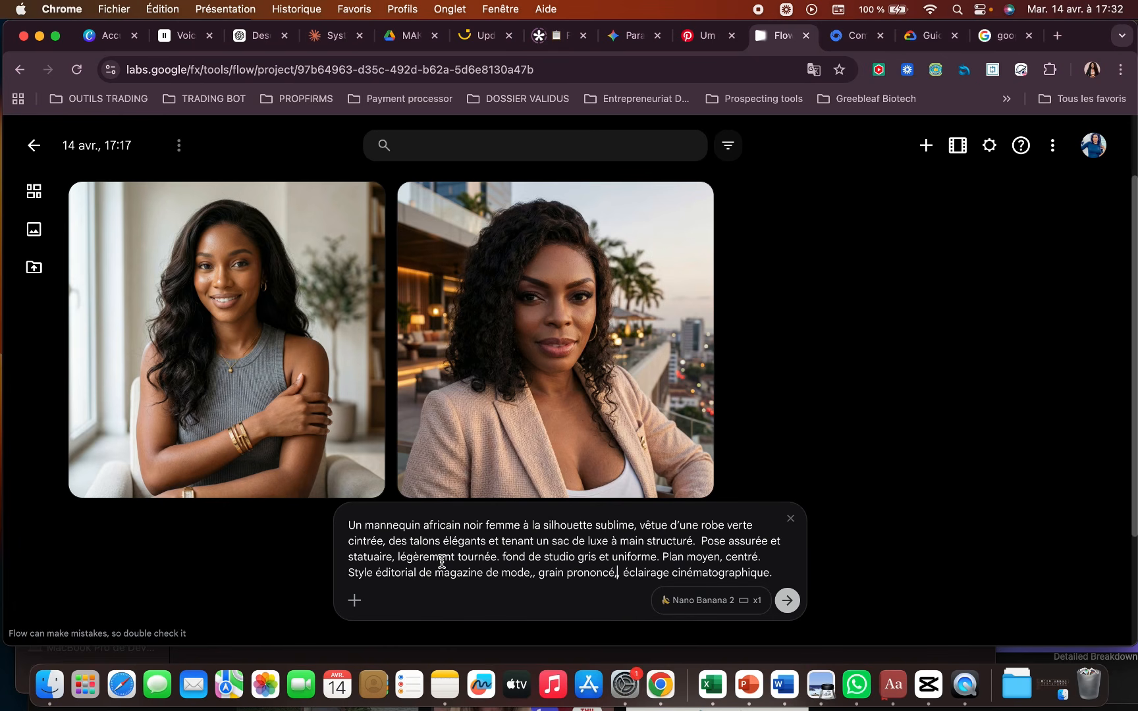
Set the image output to 3:4 with x2 variations on Nano Banana 2 and generate the images.
left_click(715, 605)
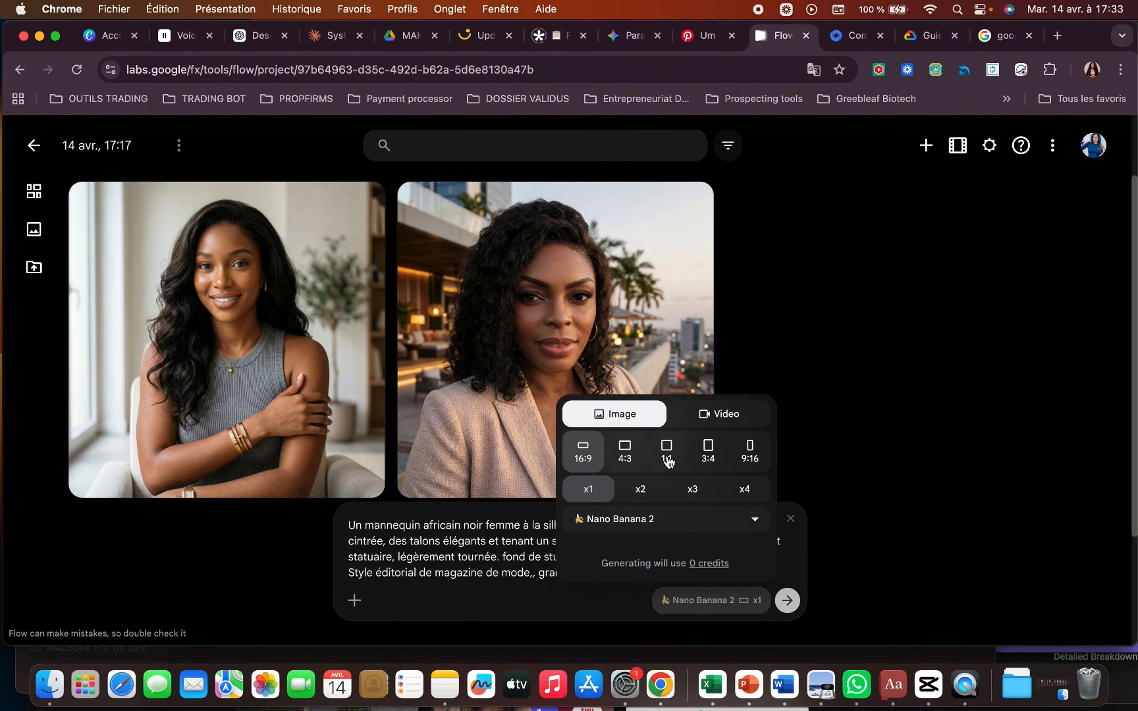
left_click(707, 455)
left_click(642, 493)
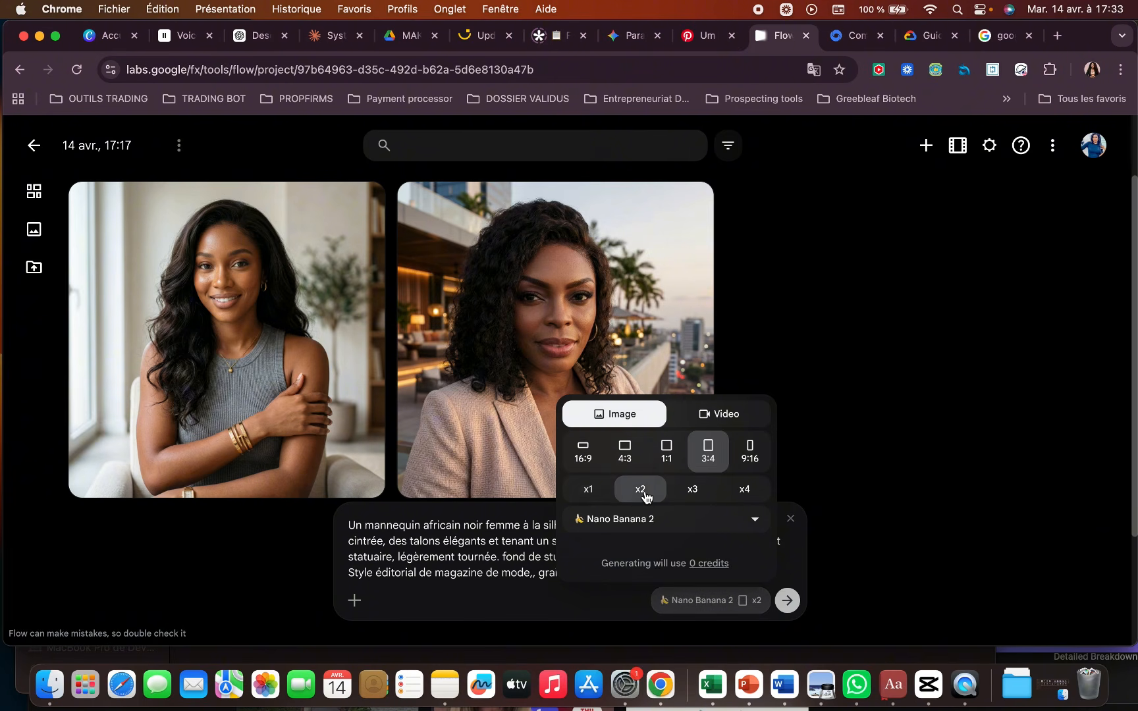
left_click(787, 600)
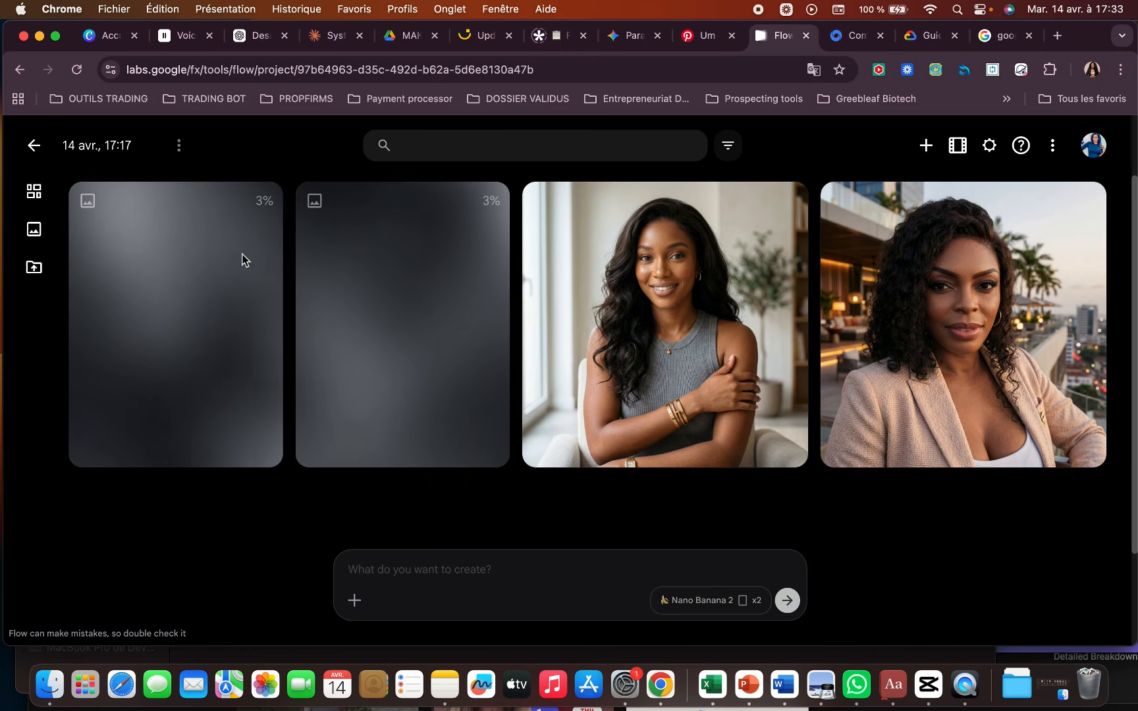
Return to the Google Cloud guide and examine the multimodal generation section with its reference-image prompt formula.
left_click(920, 39)
scroll(921, 329, "down", 10)
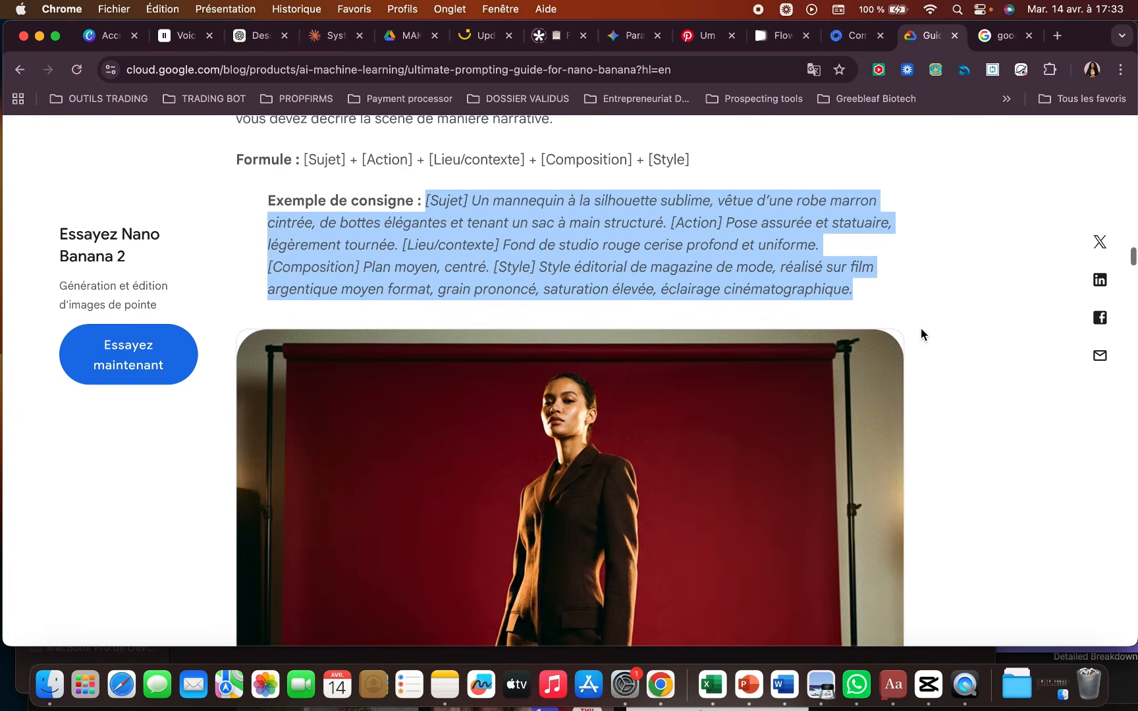
scroll(921, 328, "down", 3)
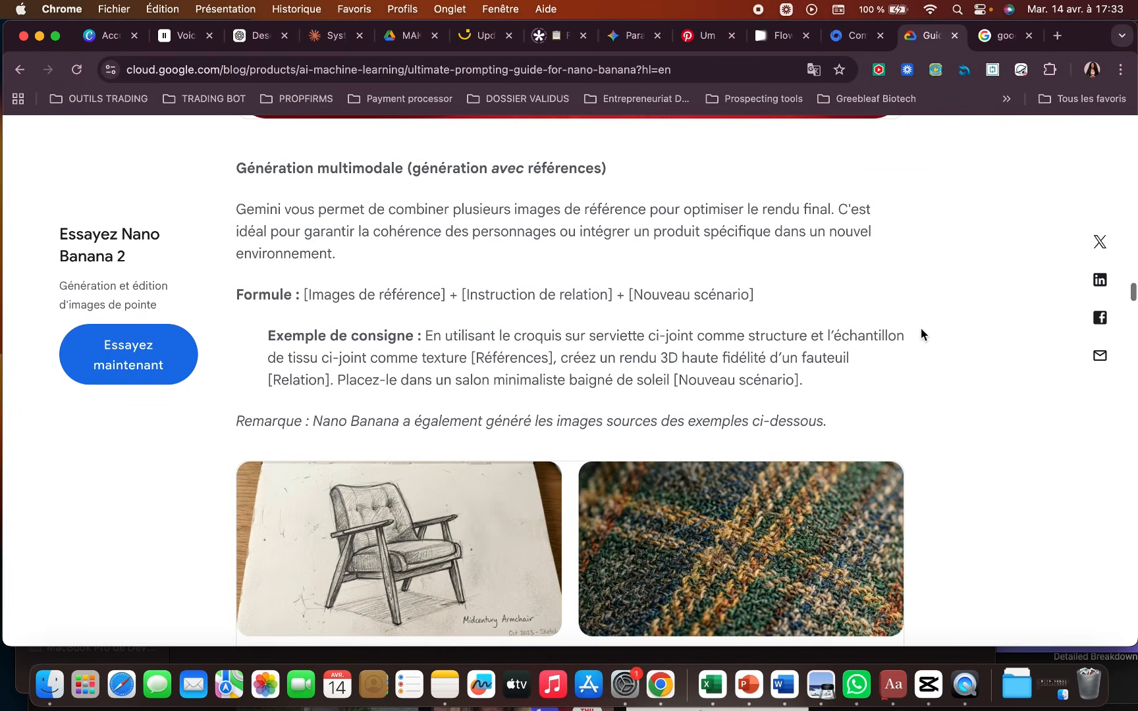
scroll(602, 325, "down", 3)
scroll(602, 325, "down", 2)
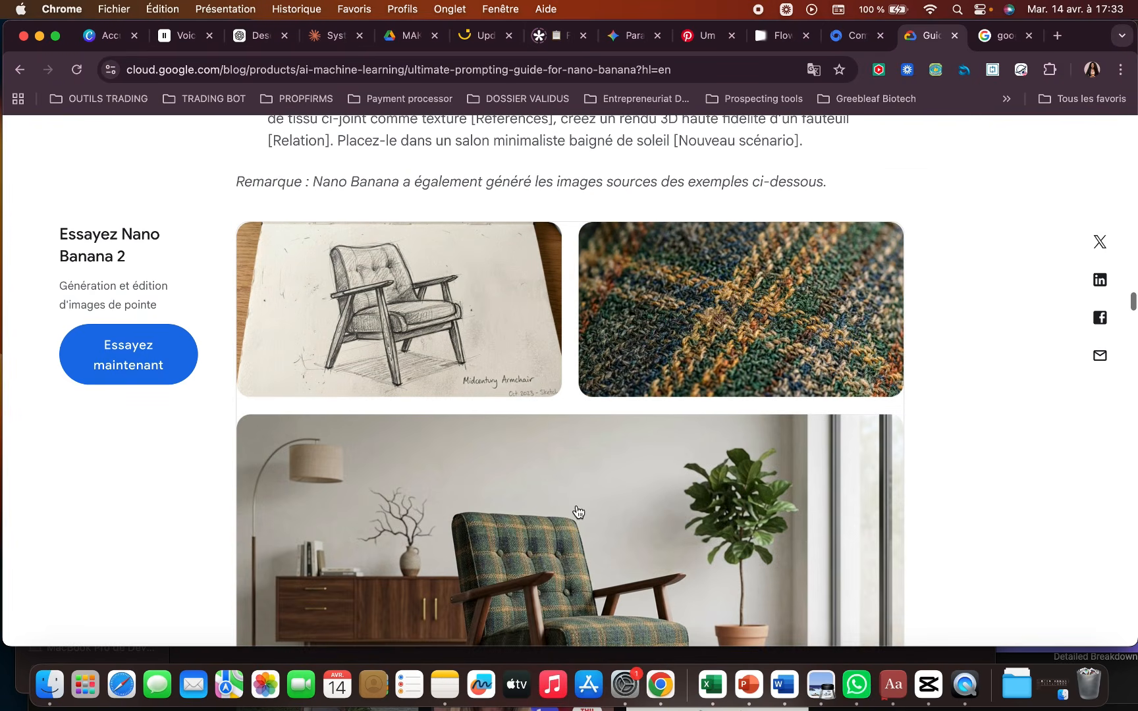
scroll(514, 329, "up", 2)
scroll(512, 325, "up", 2)
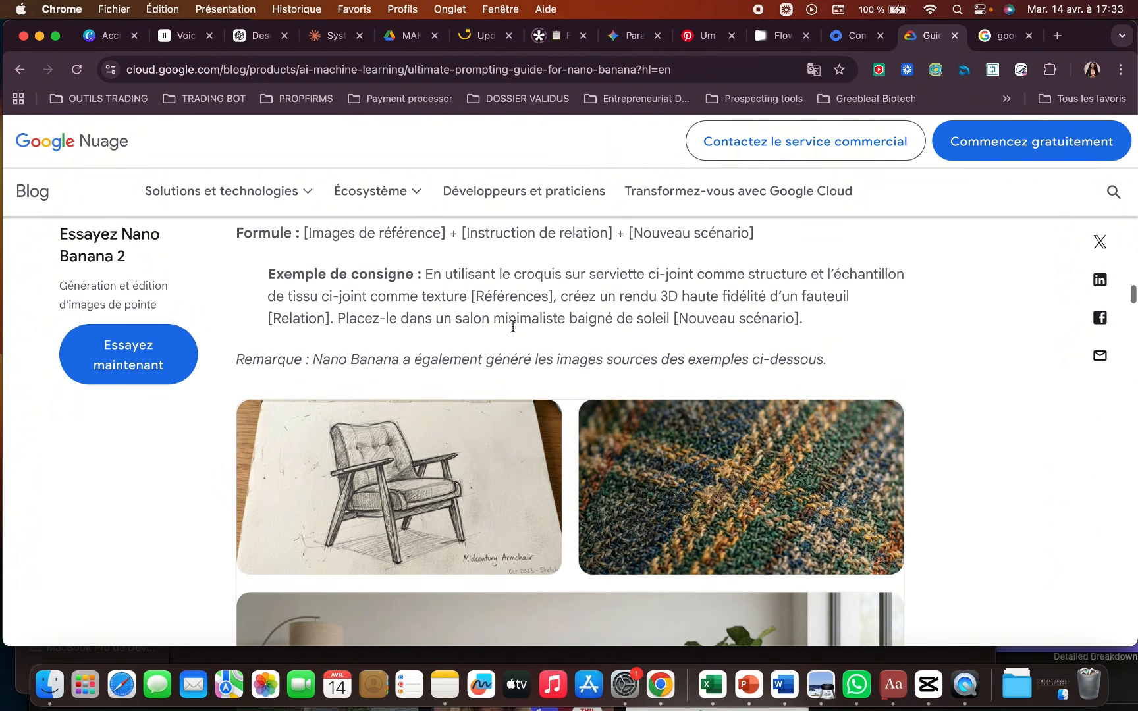
Compare the armchair sketch and the tartan fabric references with the rendered armchair and its example prompt.
scroll(513, 326, "down", 2)
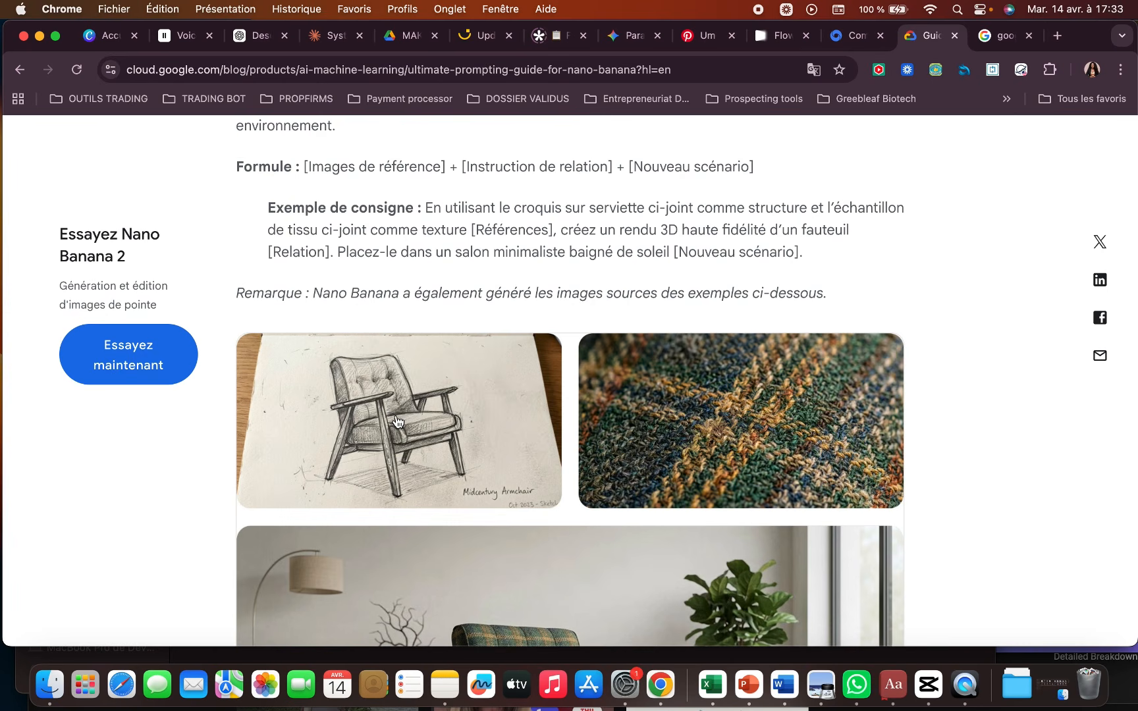
scroll(397, 421, "down", 2)
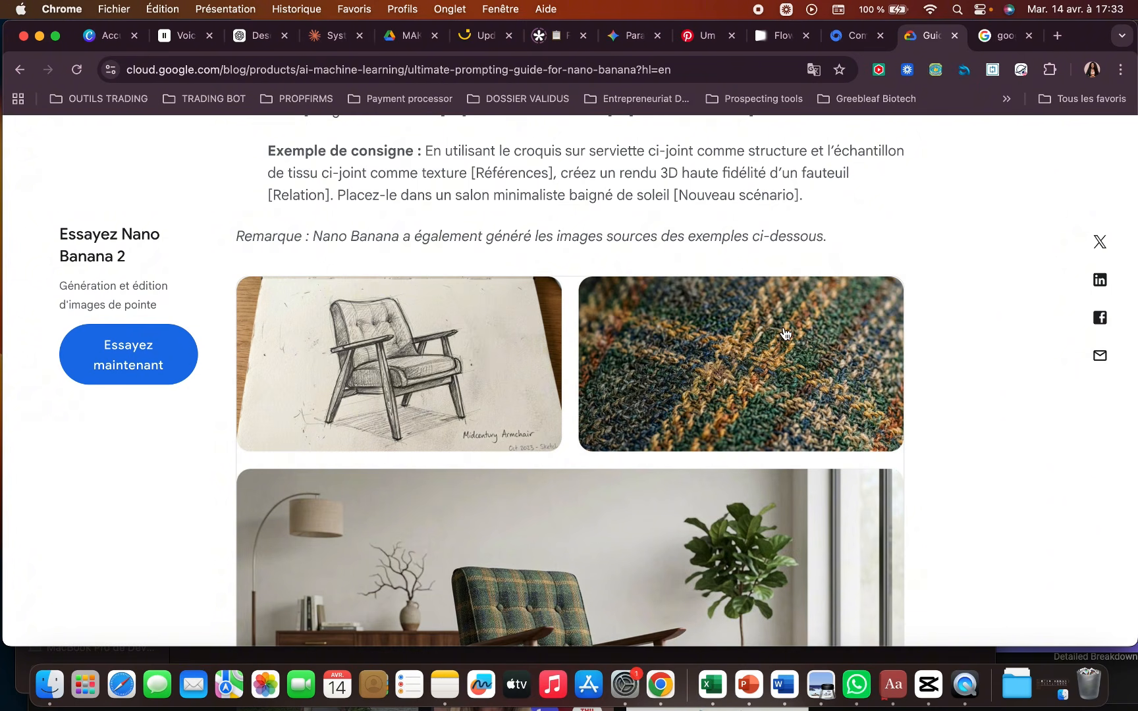
scroll(784, 334, "down", 2)
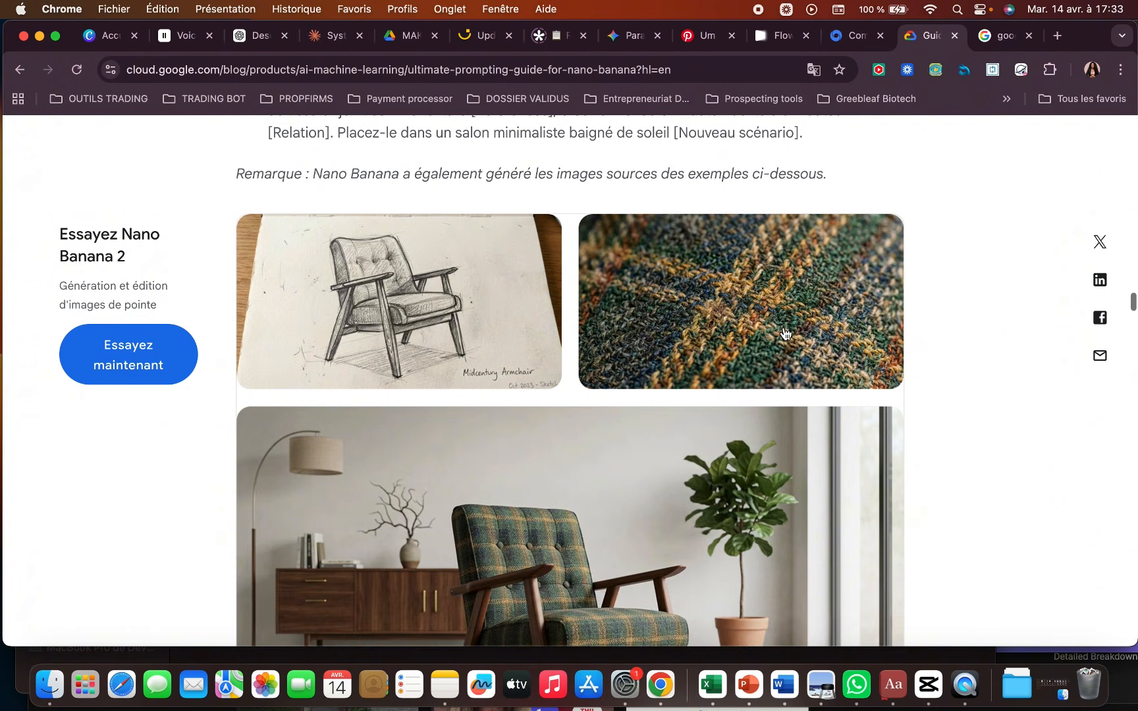
scroll(780, 329, "down", 1)
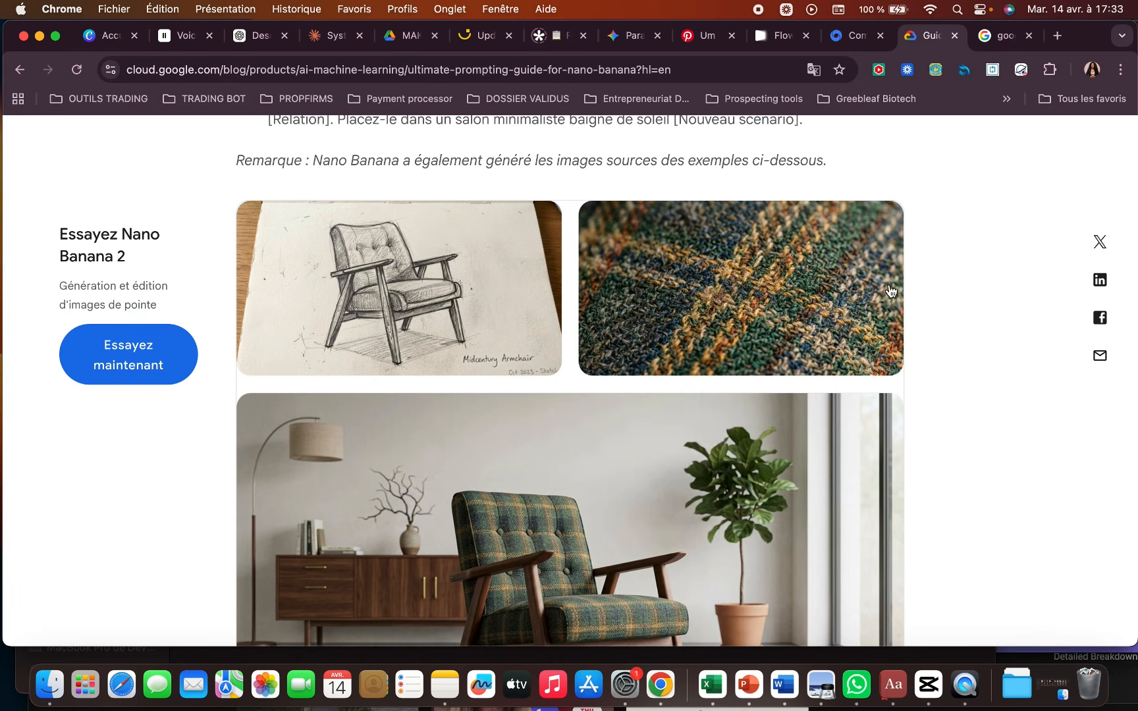
scroll(867, 293, "down", 1)
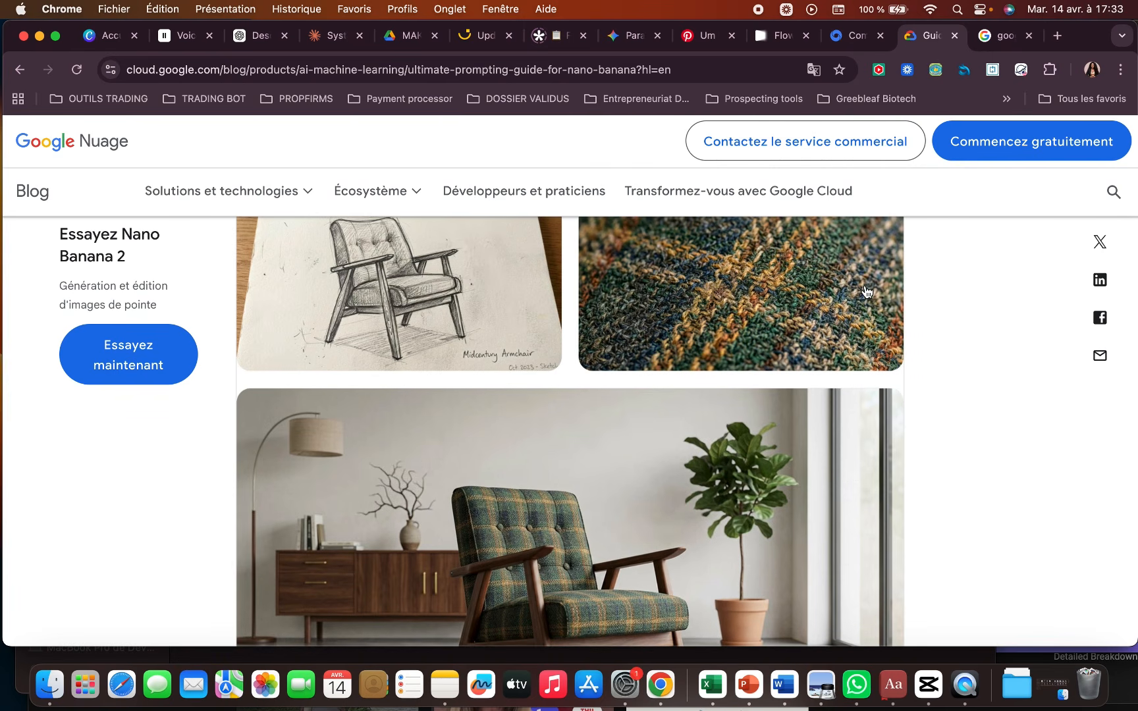
scroll(866, 292, "up", 4)
scroll(864, 289, "down", 6)
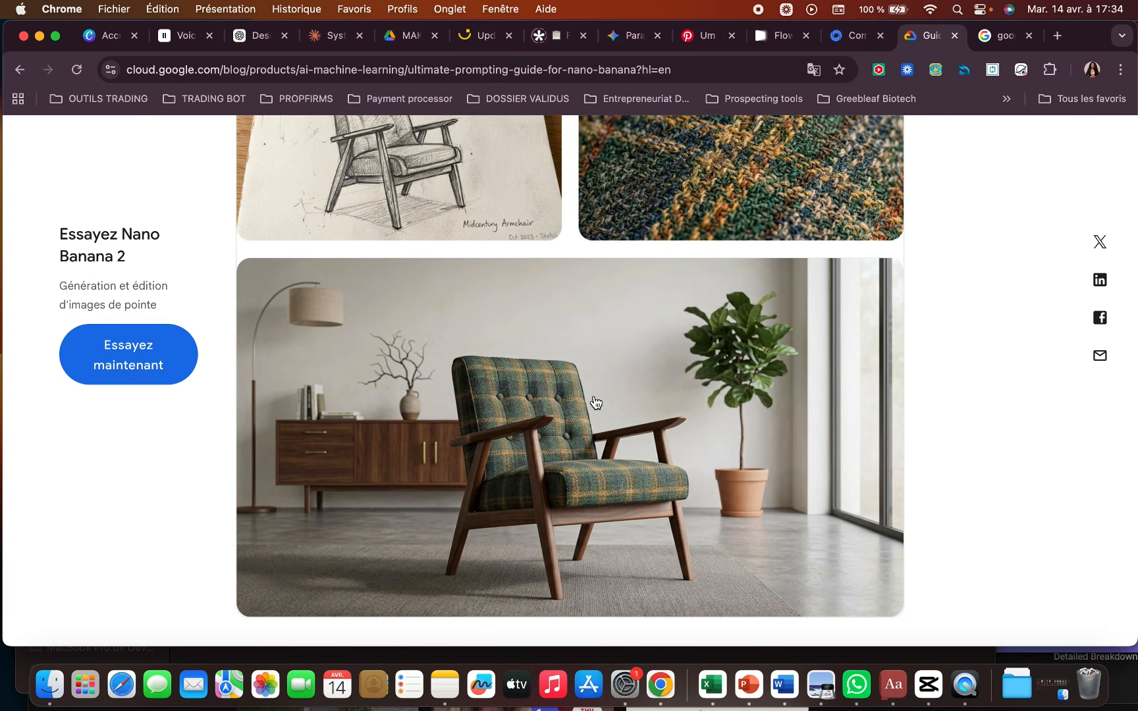
scroll(596, 402, "up", 10)
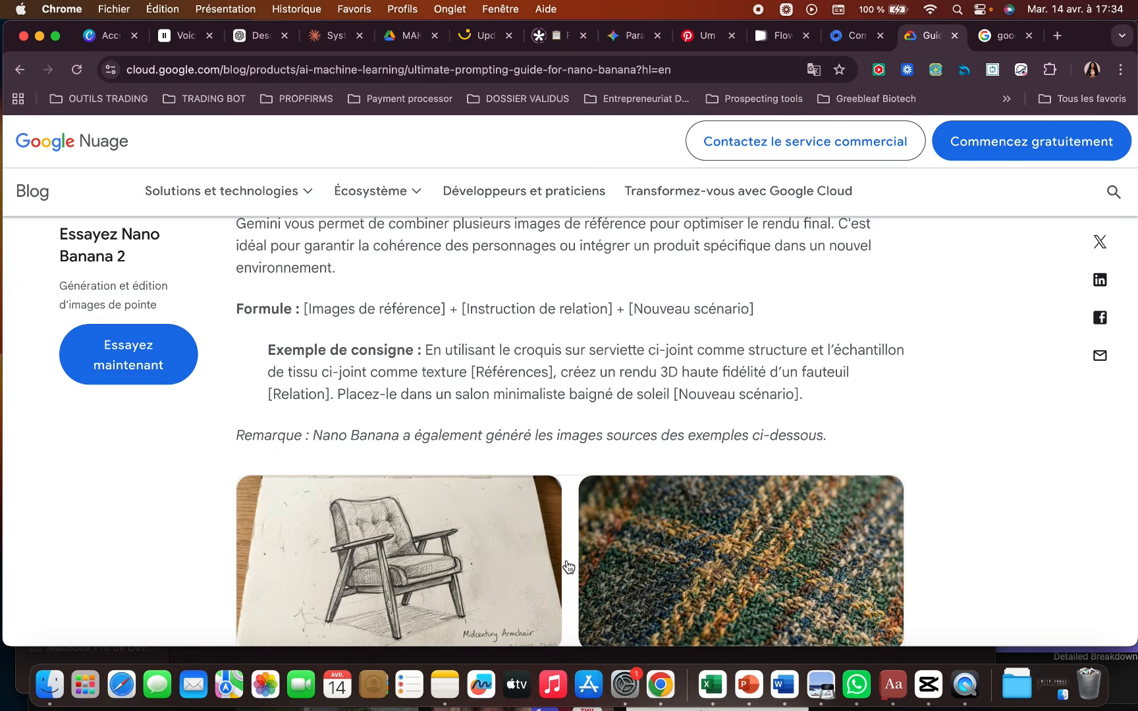
Copy the armchair example prompt from the guide and switch to the Google search for "croquis robe".
scroll(665, 532, "down", 2)
left_click_drag(803, 294, 425, 256)
key("super+c")
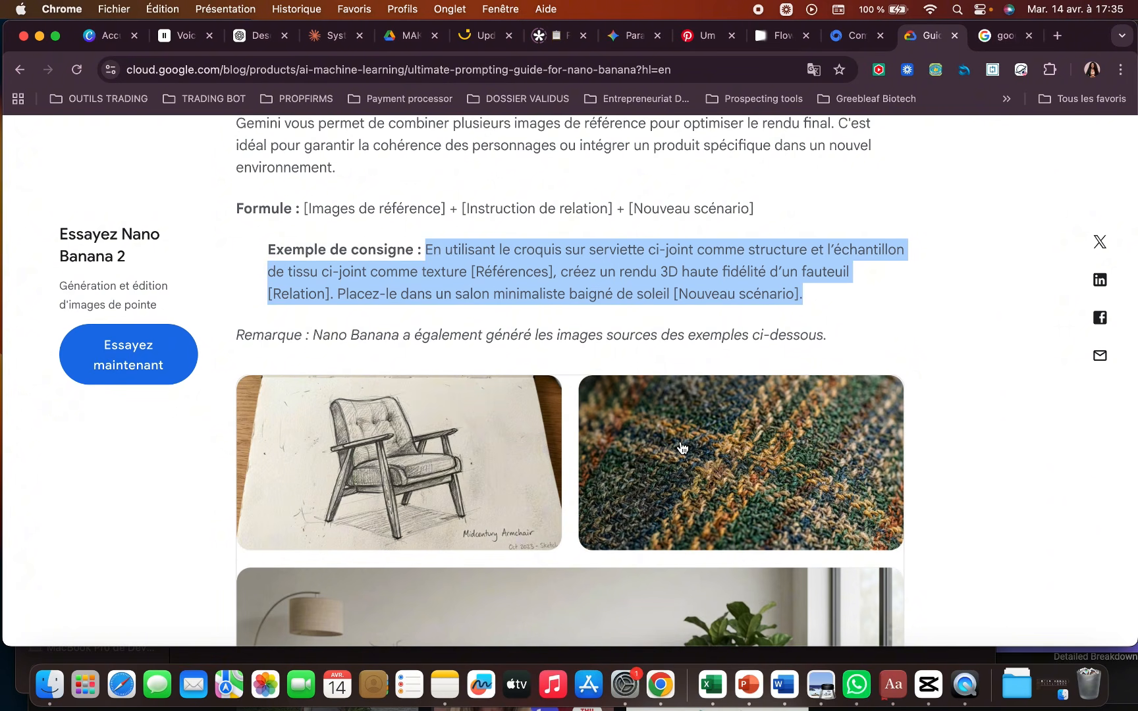
key("ctrl+Tab")
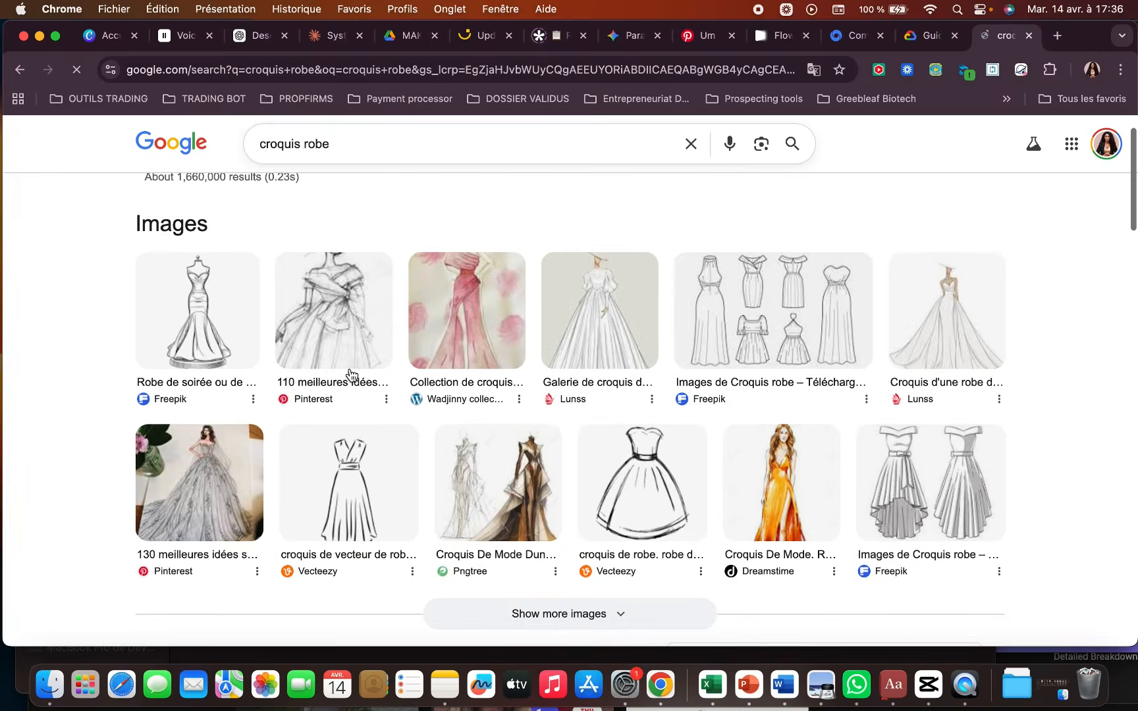
Open the Shutterstock dress outline sketch and capture a zigzag-patterned fabric from an image search for "tissu africain".
left_click(359, 402)
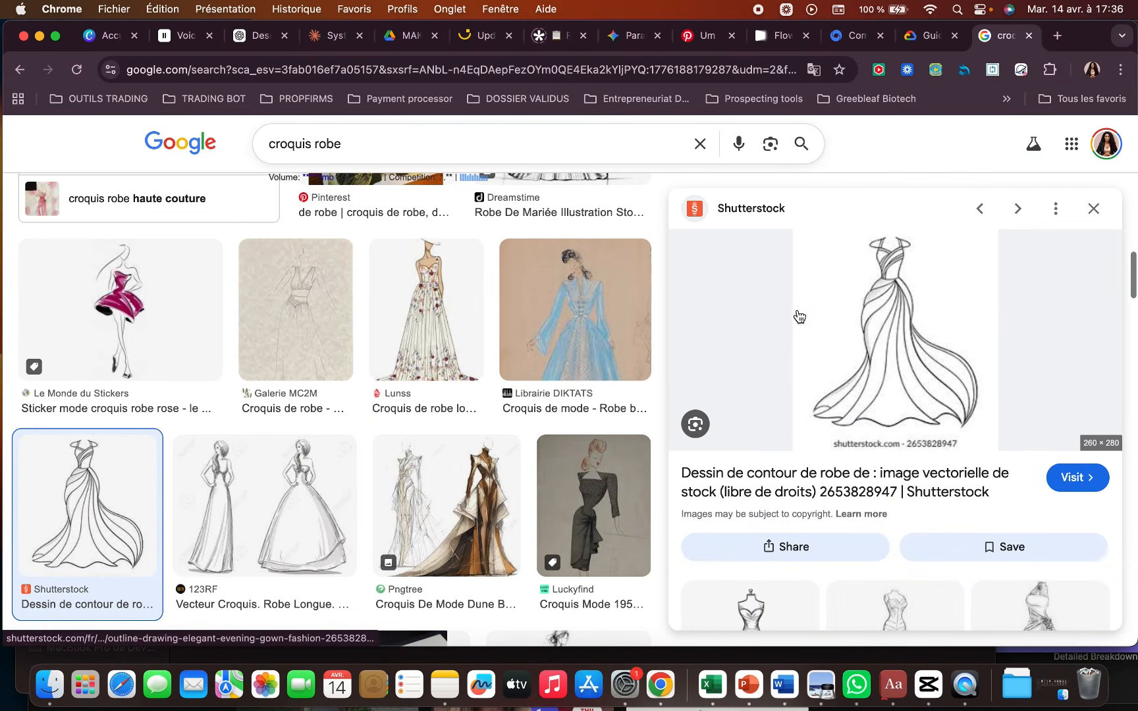
key("slash")
type("tissu africain")
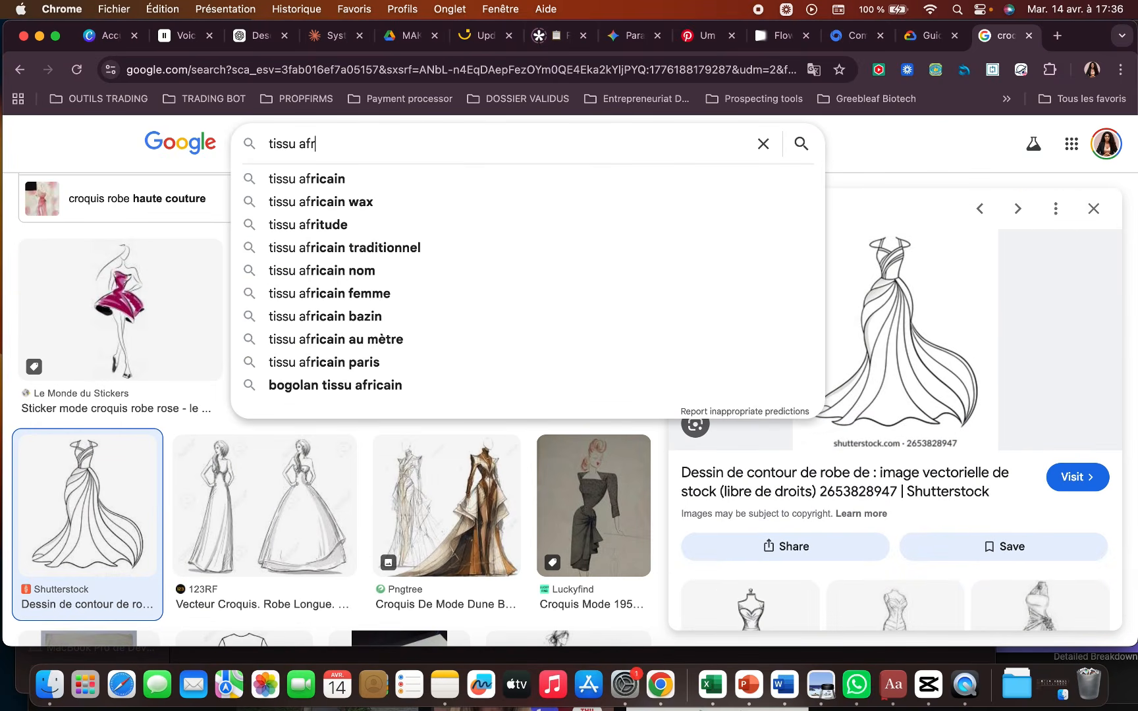
key("Return")
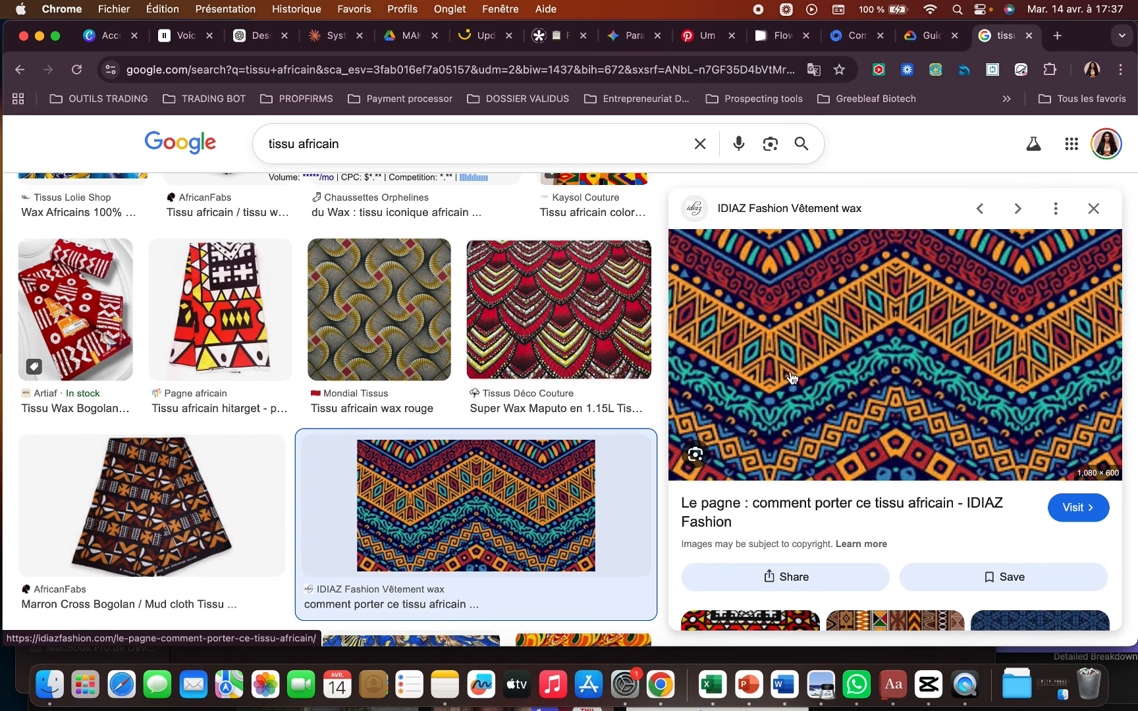
key("super+shift+4")
left_click_drag(670, 231, 1075, 478)
Return to the Flow project and inspect the enlarged image of the woman with the high bun and green dress.
key("ctrl+shift+Tab")
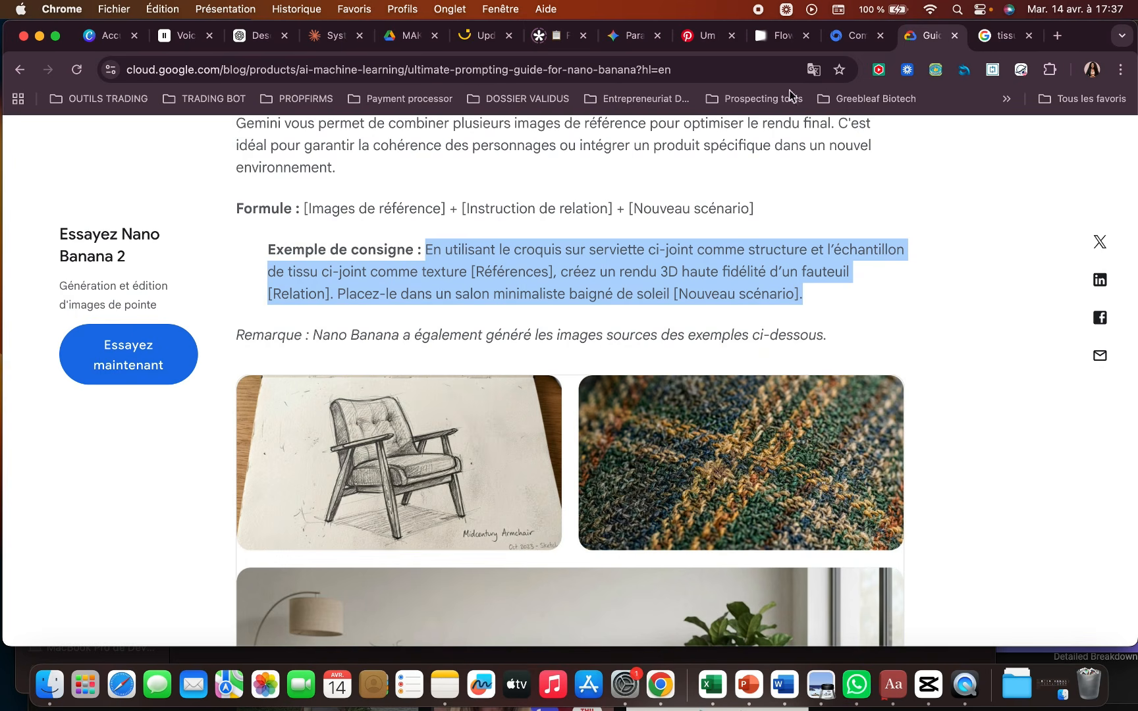
key("ctrl+shift+Tab")
key("ctrl+shift+Tab")
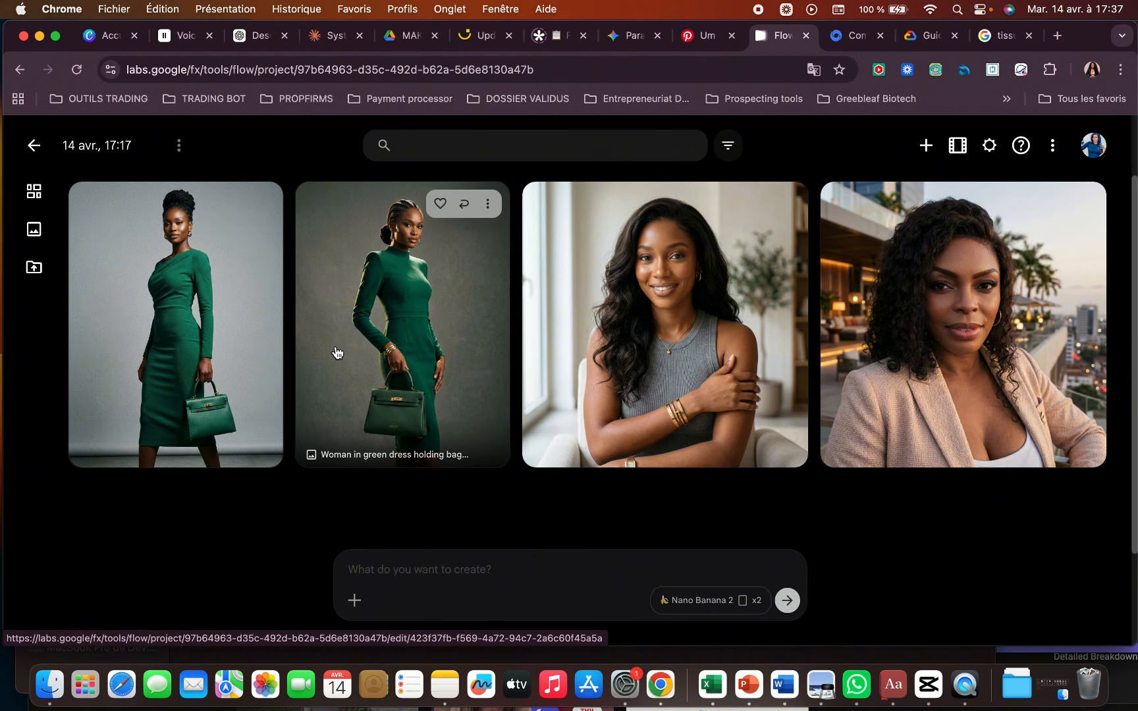
left_click(231, 305)
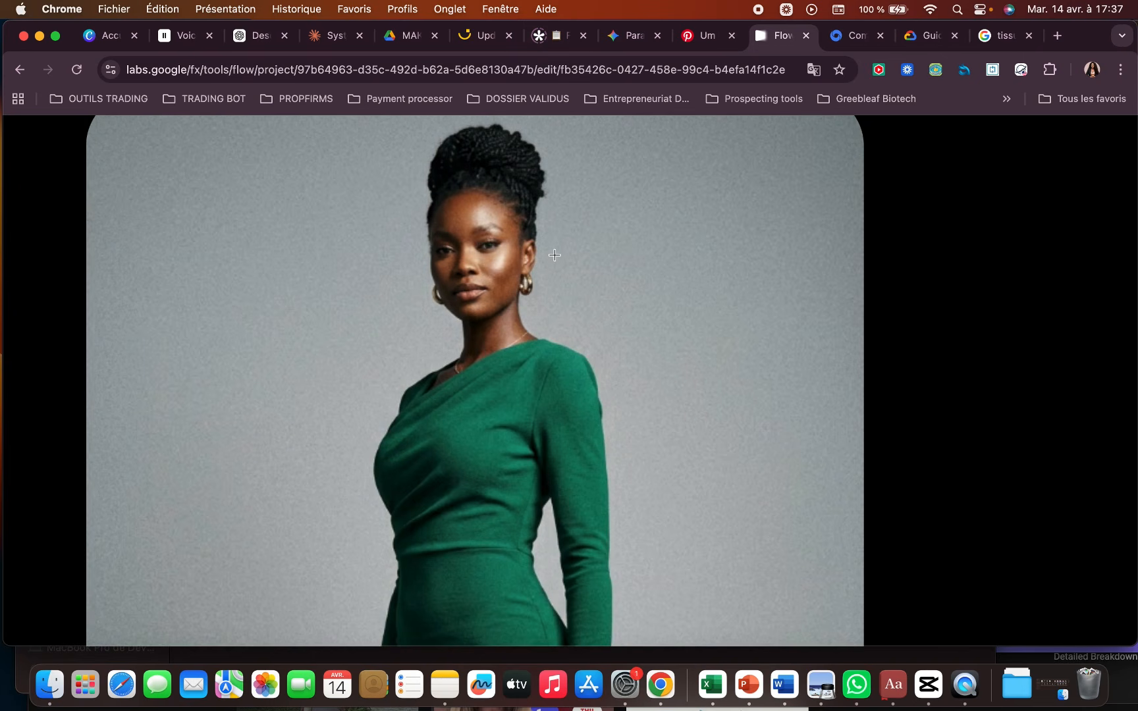
key("Escape")
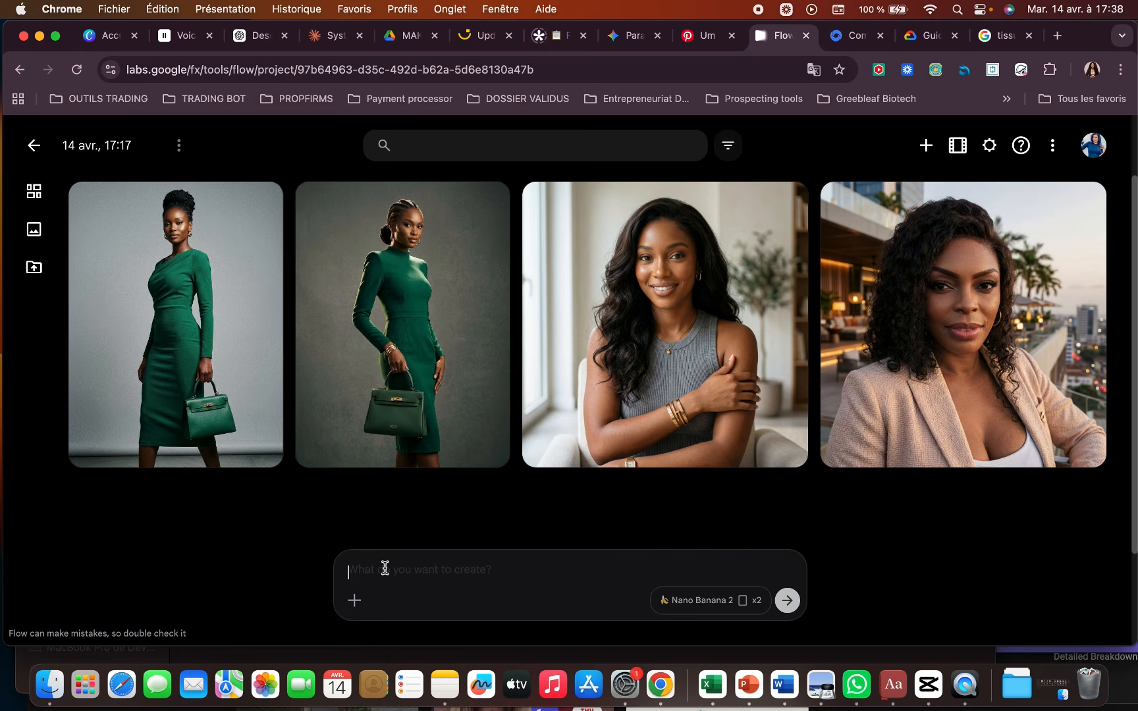
Paste the copied prompt and adapt it to "une robe sur mannequin" in "un magasin de vêtements minimaliste baigné de soleil", without the bracketed labels.
key("super+v")
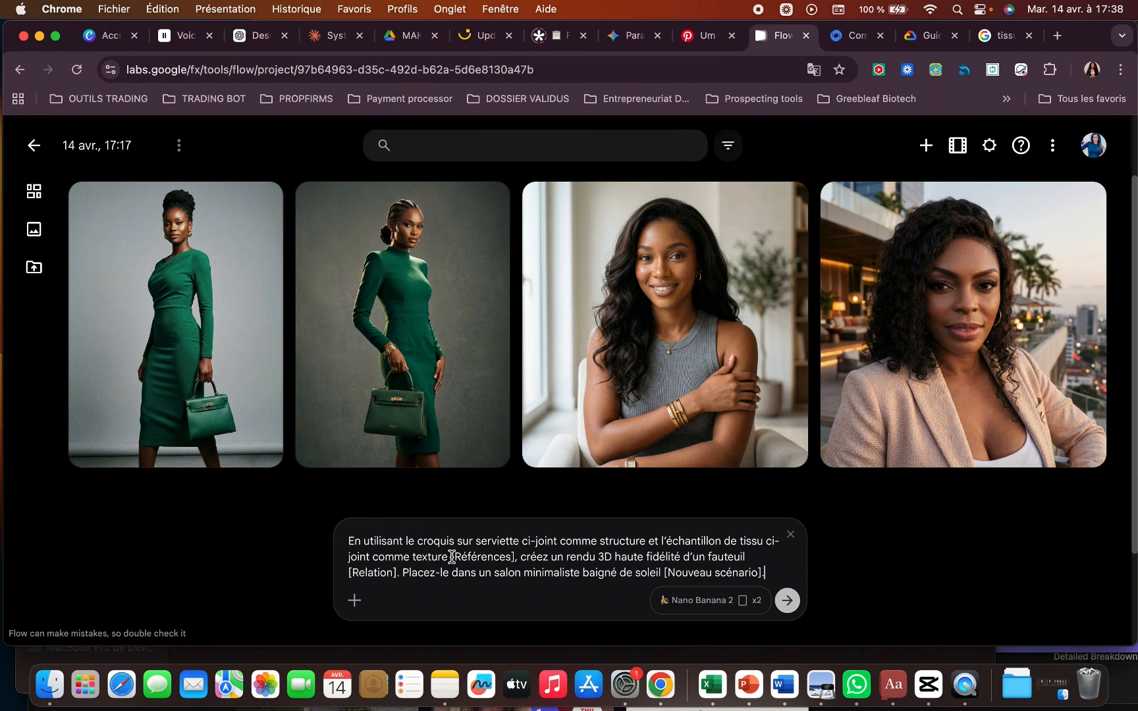
left_click_drag(452, 556, 514, 558)
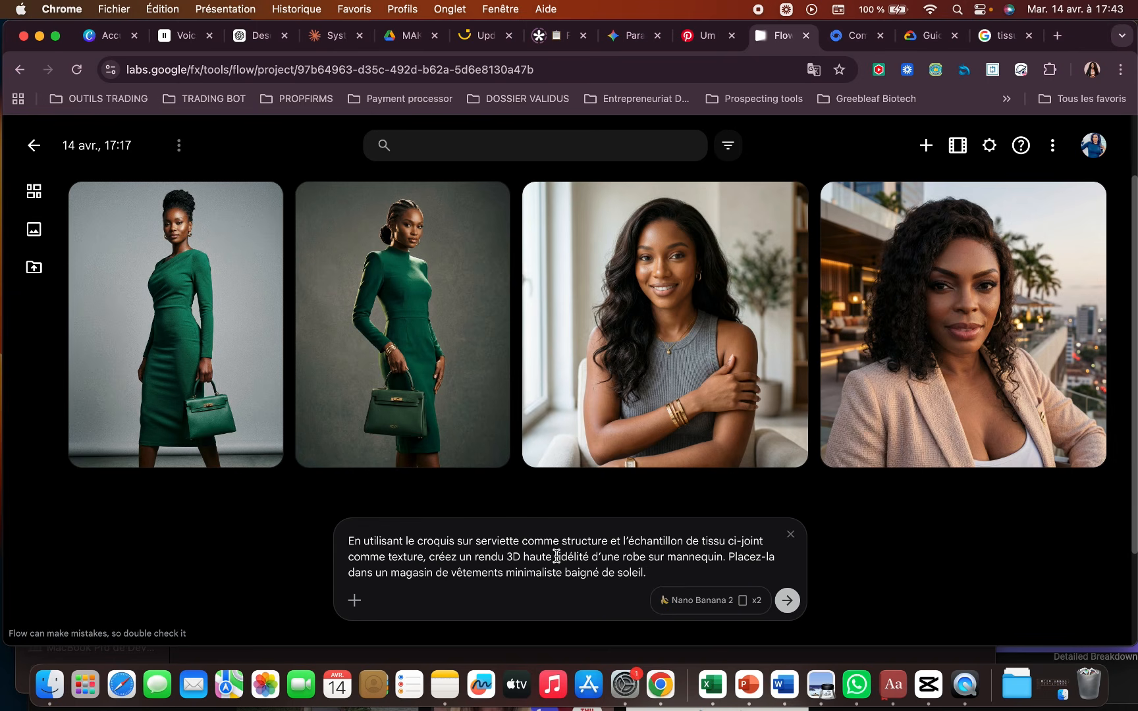
Upload the dress sketch and the African fabric as reference images for the prompt and generate the dress renderings.
left_click(357, 600)
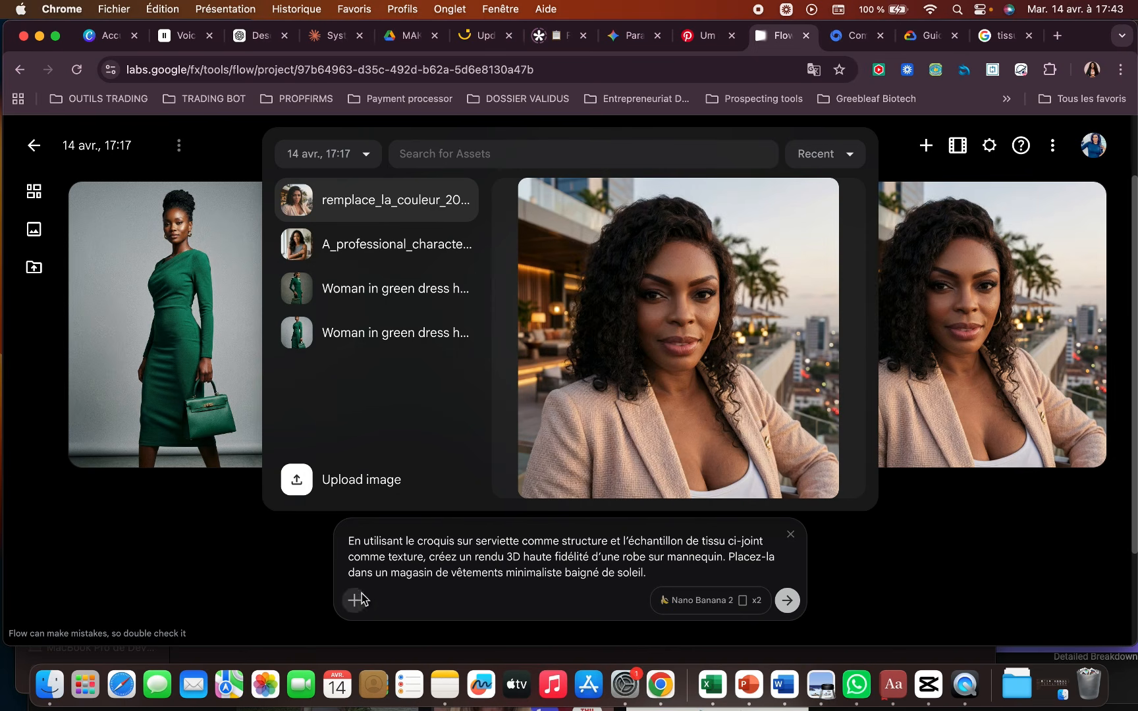
left_click(299, 490)
left_click(717, 266)
left_click(841, 486)
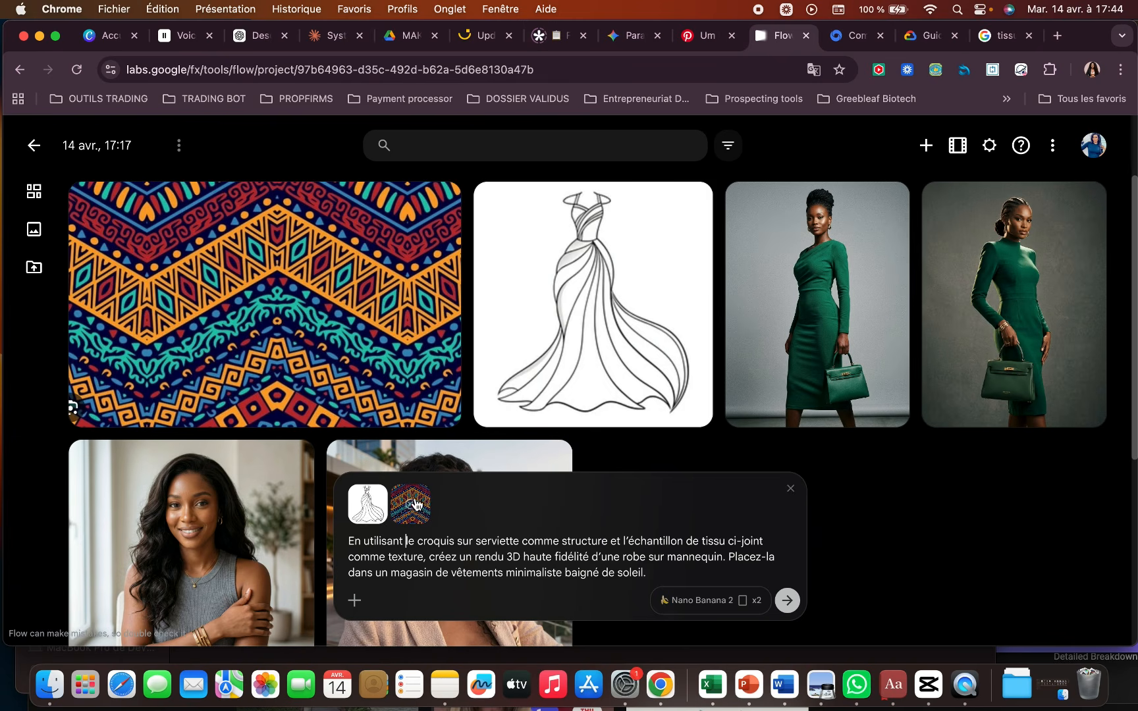
left_click(405, 541)
left_click(786, 601)
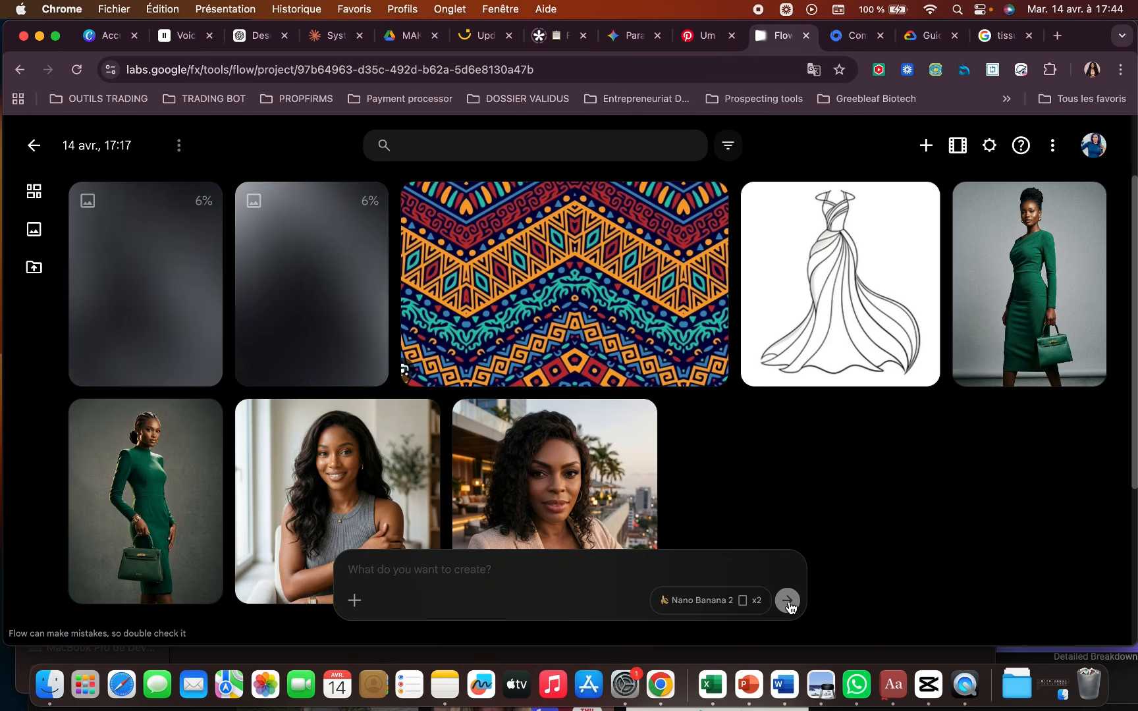
Return to the Google Cloud guide and examine the image retouching section, comparing the train photos for the "Supprimez l'homme de la photo" example.
left_click(939, 41)
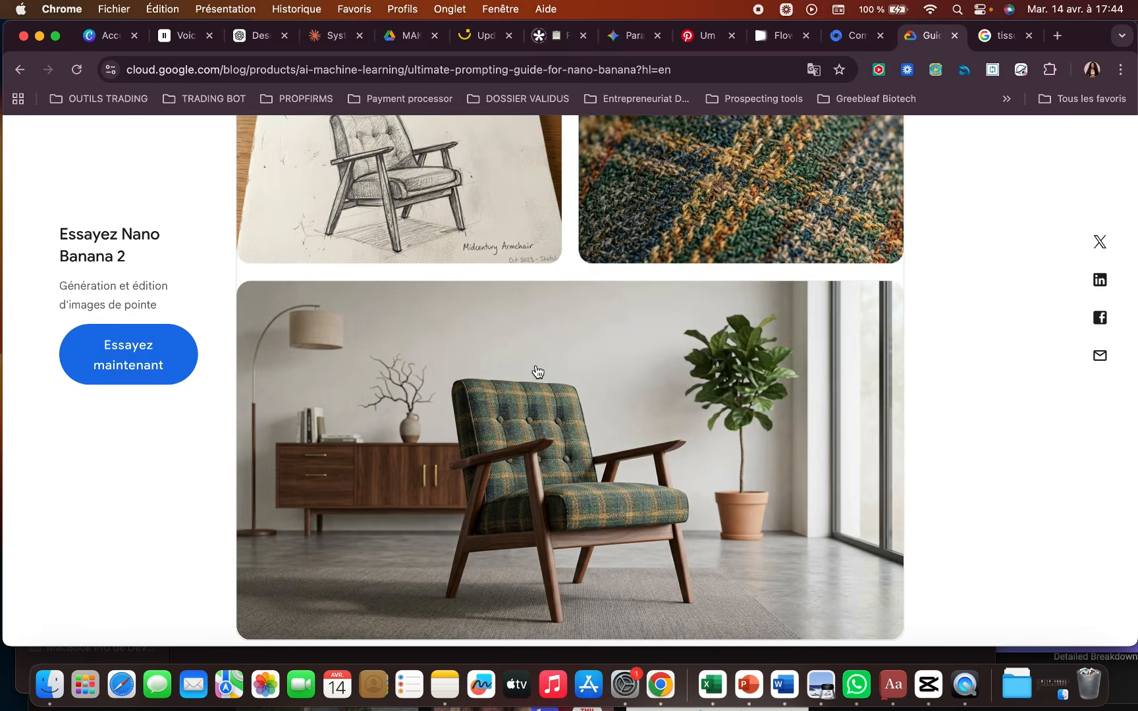
scroll(537, 372, "down", 8)
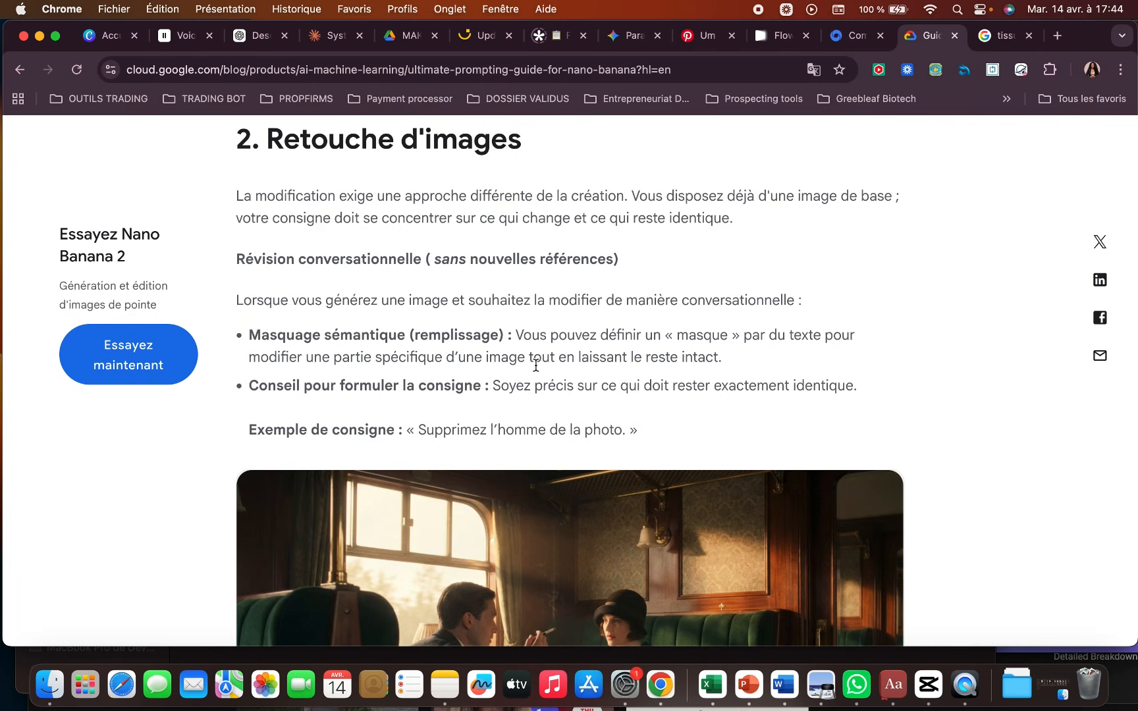
scroll(546, 401, "down", 5)
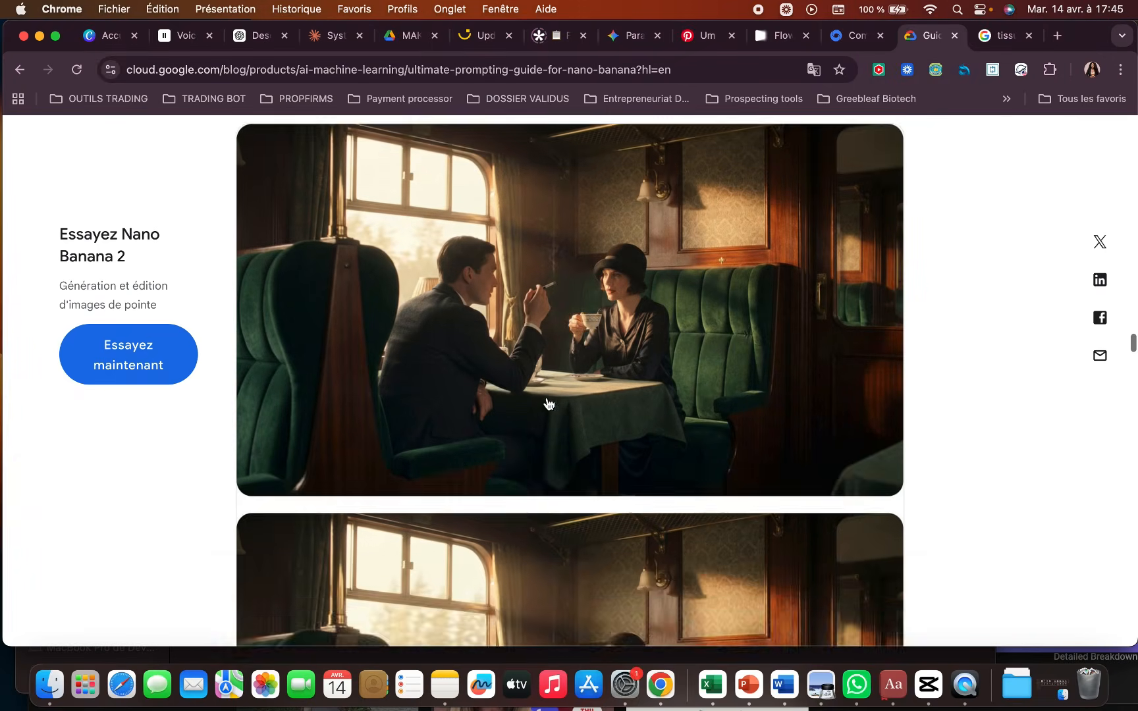
scroll(434, 352, "up", 1)
scroll(574, 353, "up", 1)
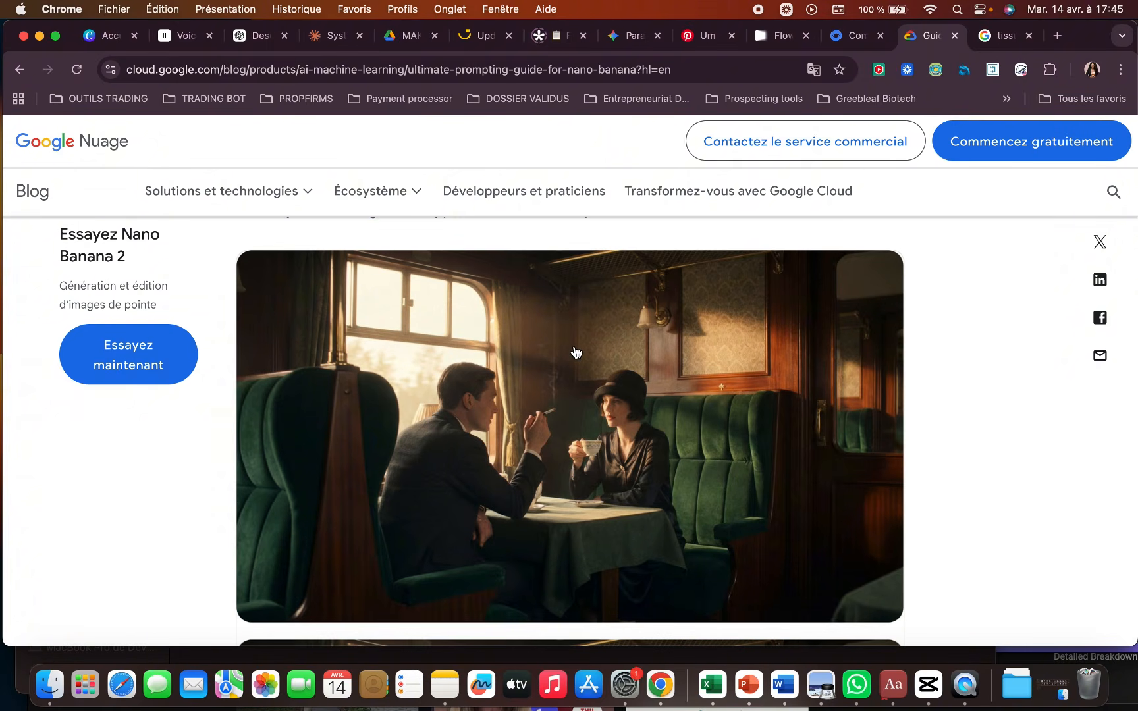
scroll(415, 411, "up", 1)
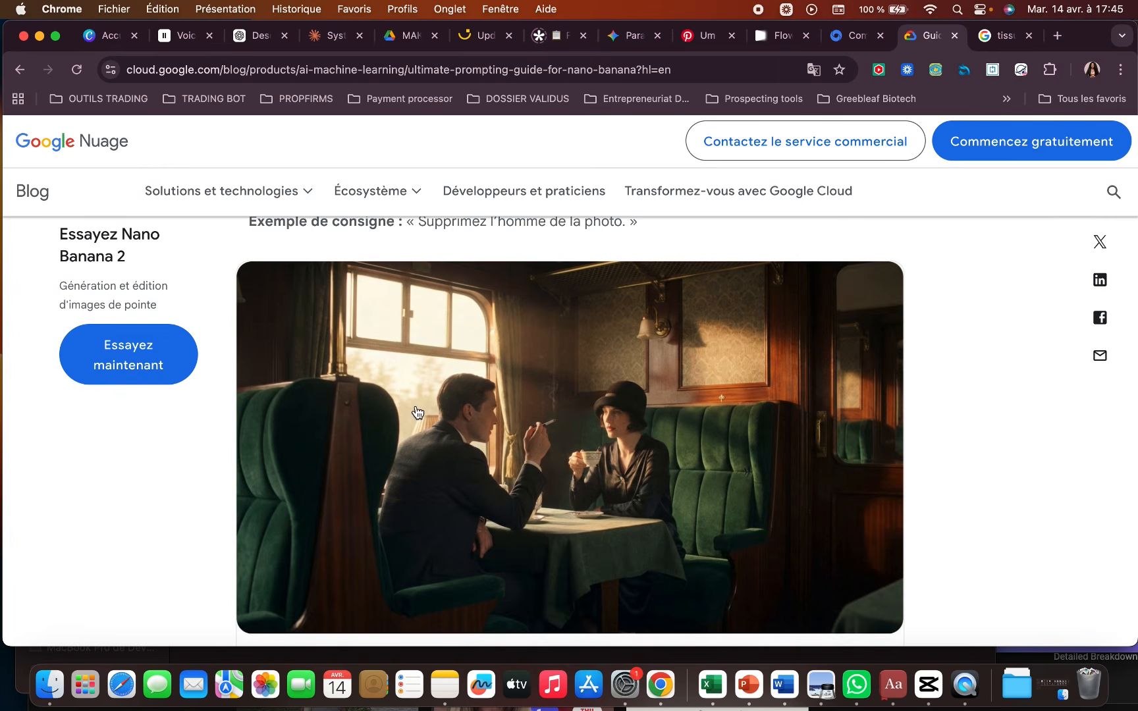
scroll(524, 466, "down", 5)
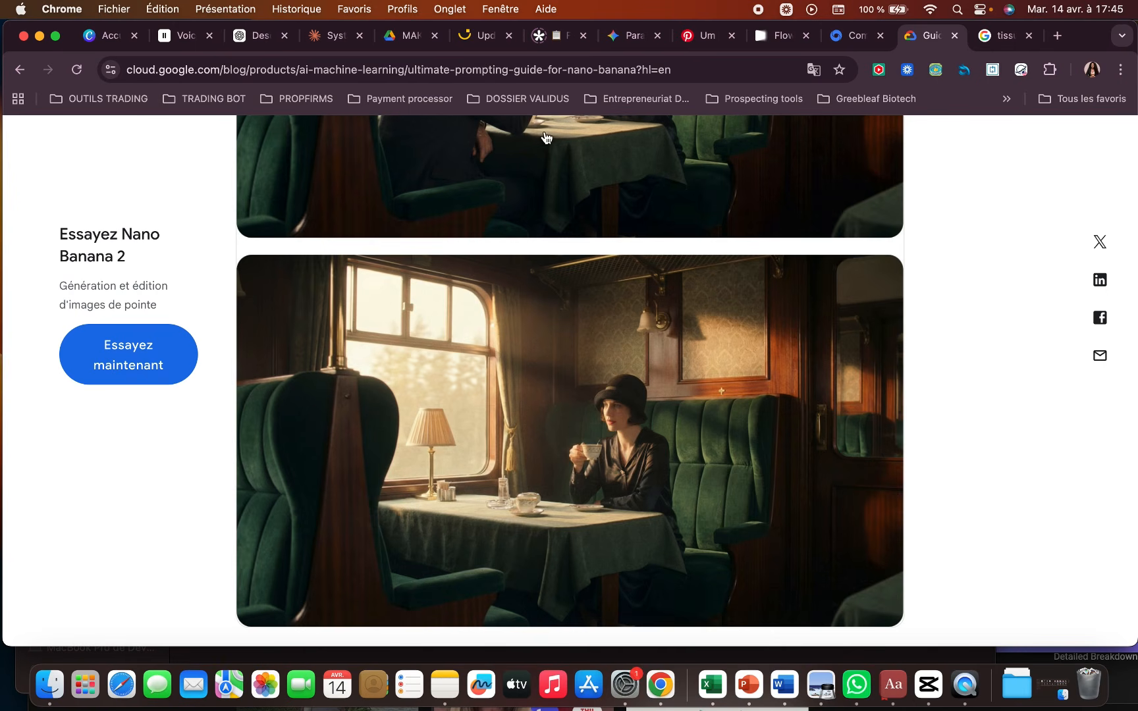
scroll(527, 507, "up", 5)
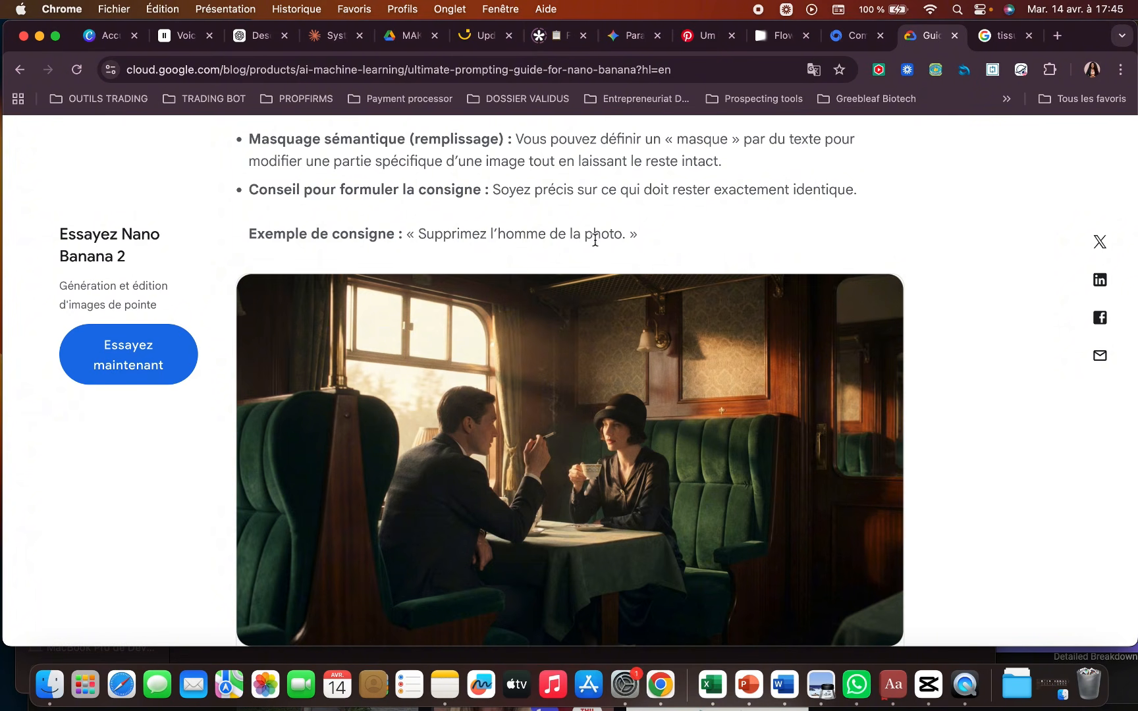
scroll(649, 253, "down", 10)
Switch back to the Flow project and view the first generated dress rendering.
key("ctrl+shift+Tab")
key("ctrl+shift+Tab")
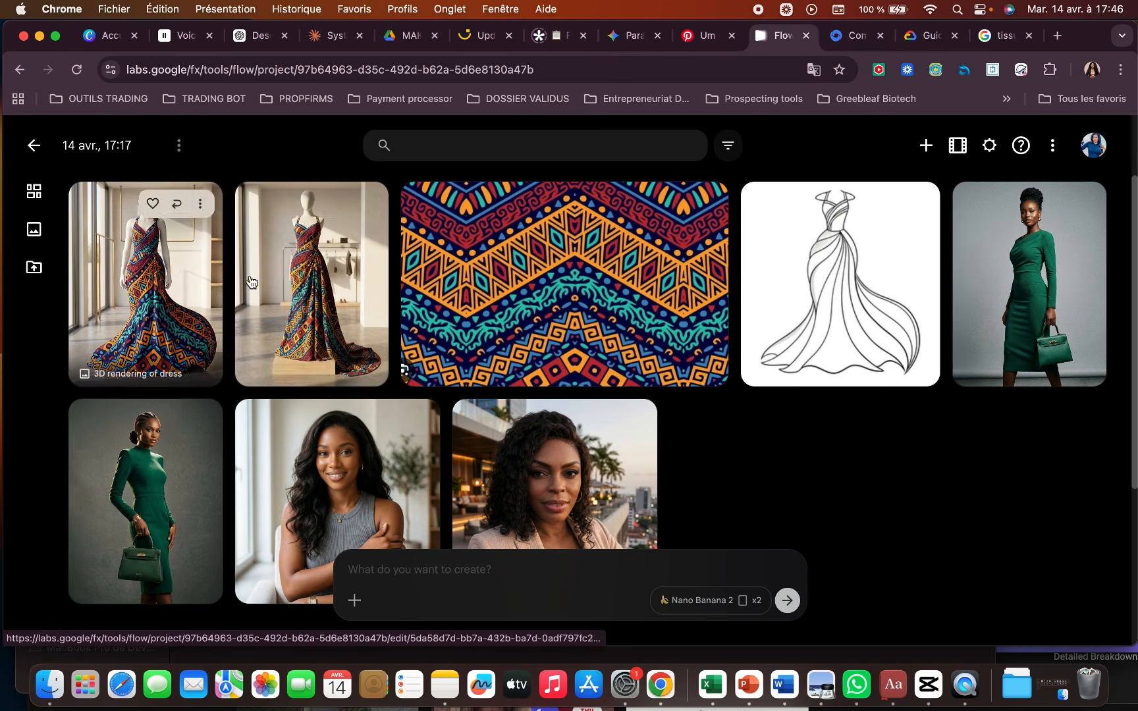
left_click(152, 297)
key("Escape")
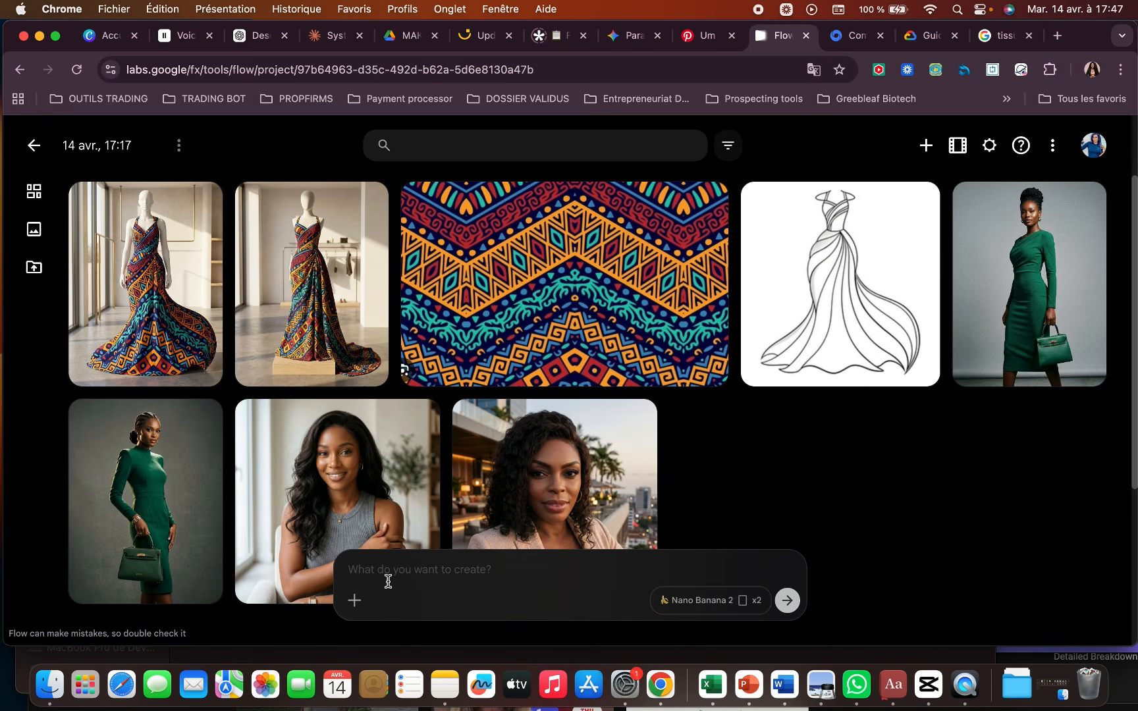
Edit the dress rendering on the wooden base with the prompt "enlève la paire de chaussure derruère le mannequin" and return to the project.
left_click(368, 376)
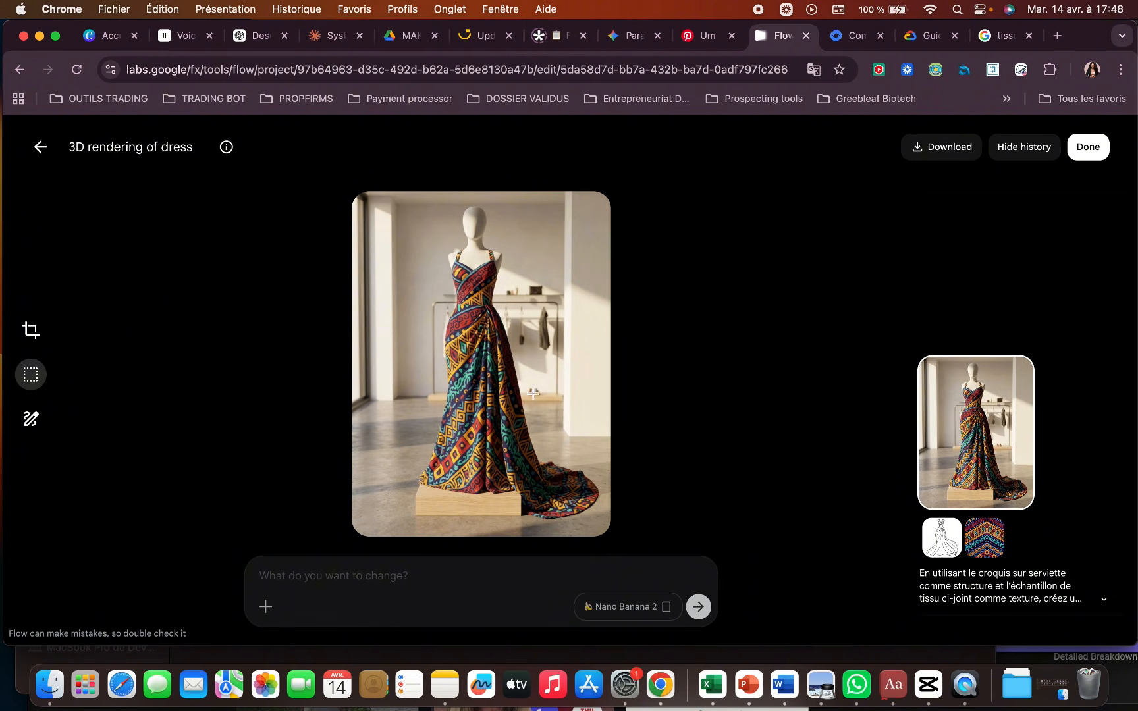
left_click(338, 575)
type("enlève la paire de chaussure derruère le mannequin")
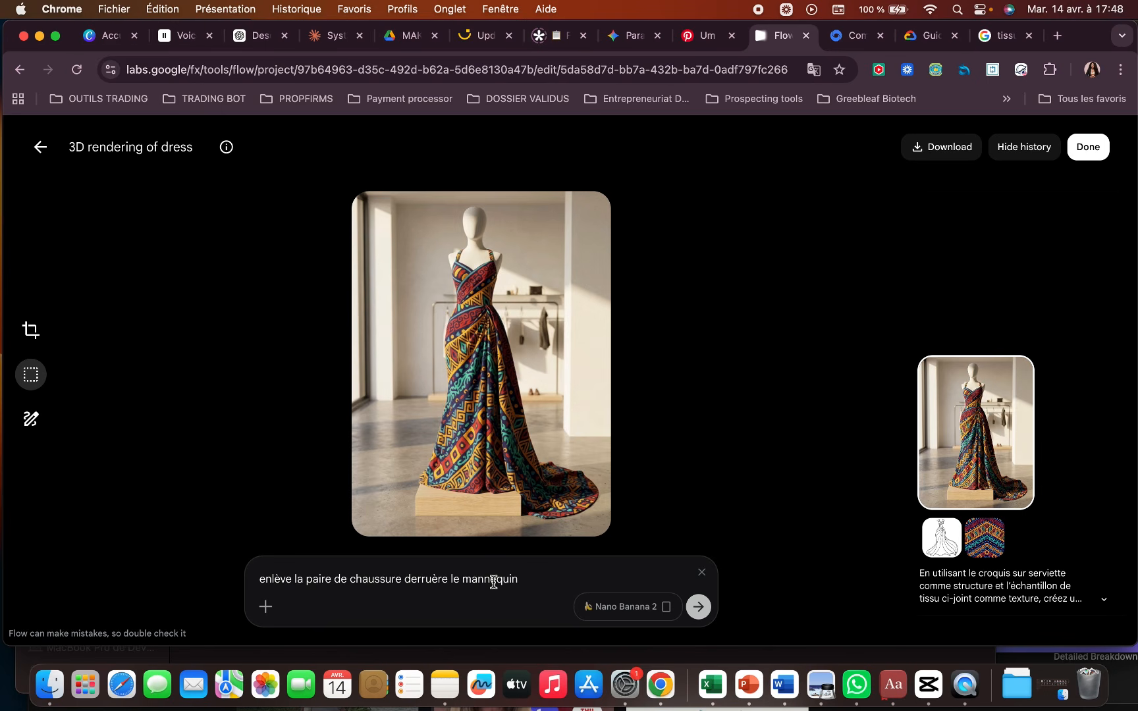
left_click(700, 606)
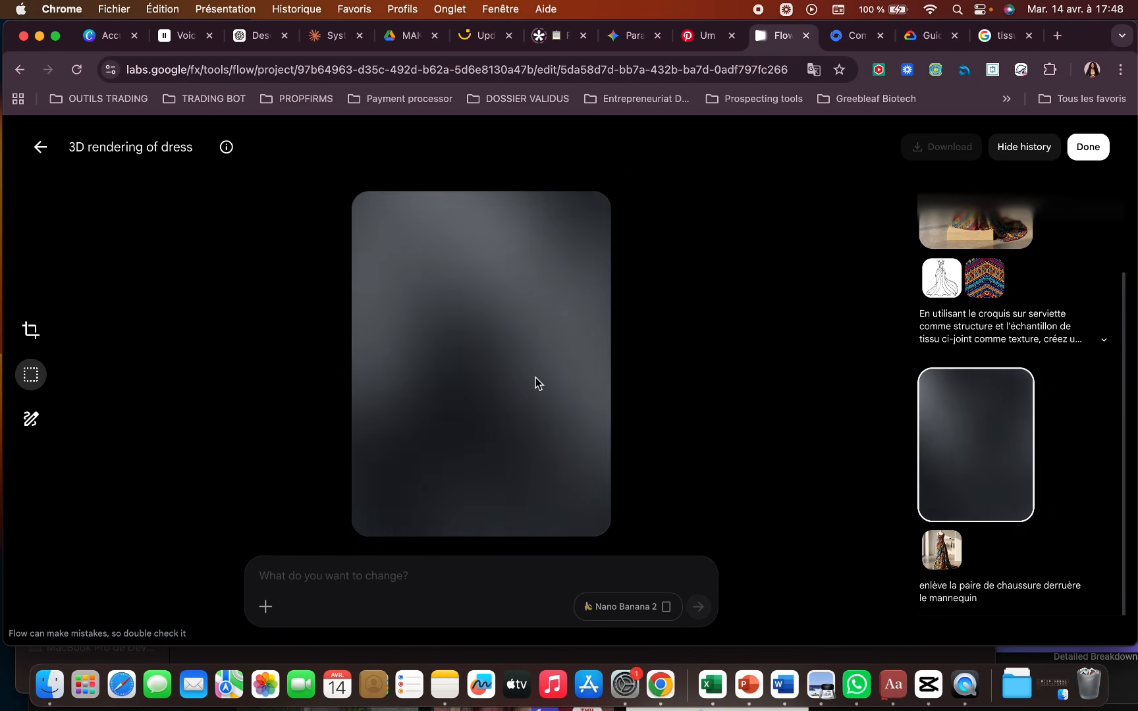
key("Escape")
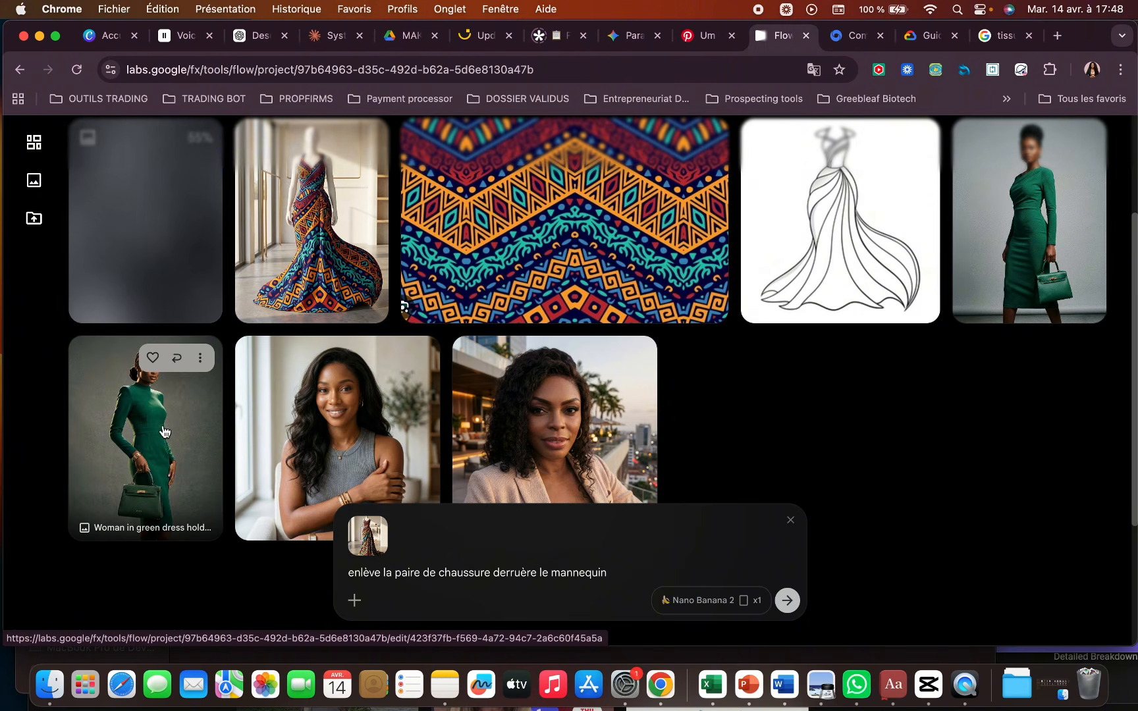
Edit the dark-background image of the woman in green with the prompt "ajoute un chapeau noir années 60 sur sa tête".
left_click(175, 395)
type("ajoute un")
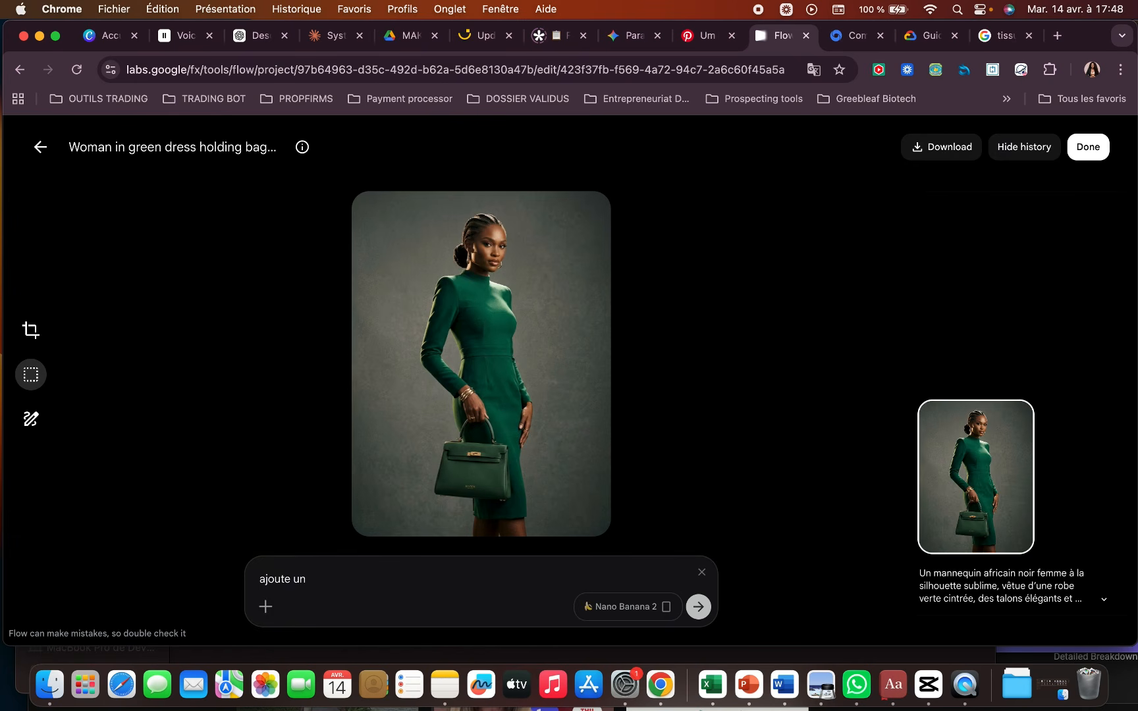
type(" chapeau noir années 60 sur sa tête")
left_click(698, 606)
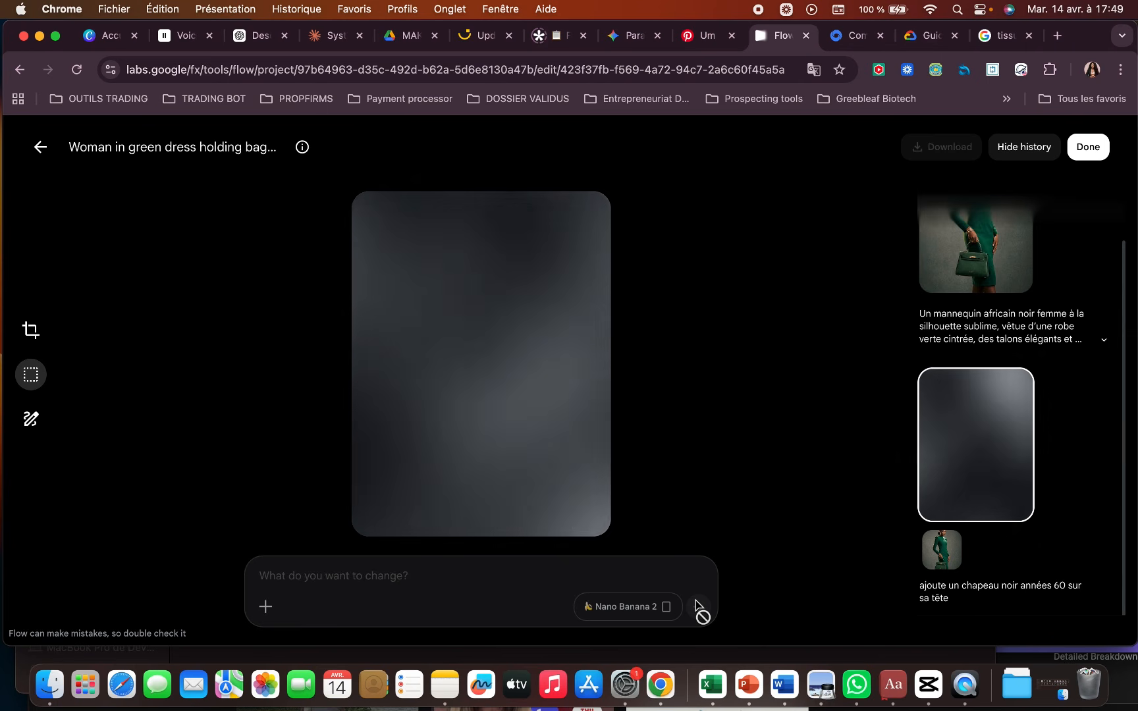
key("Escape")
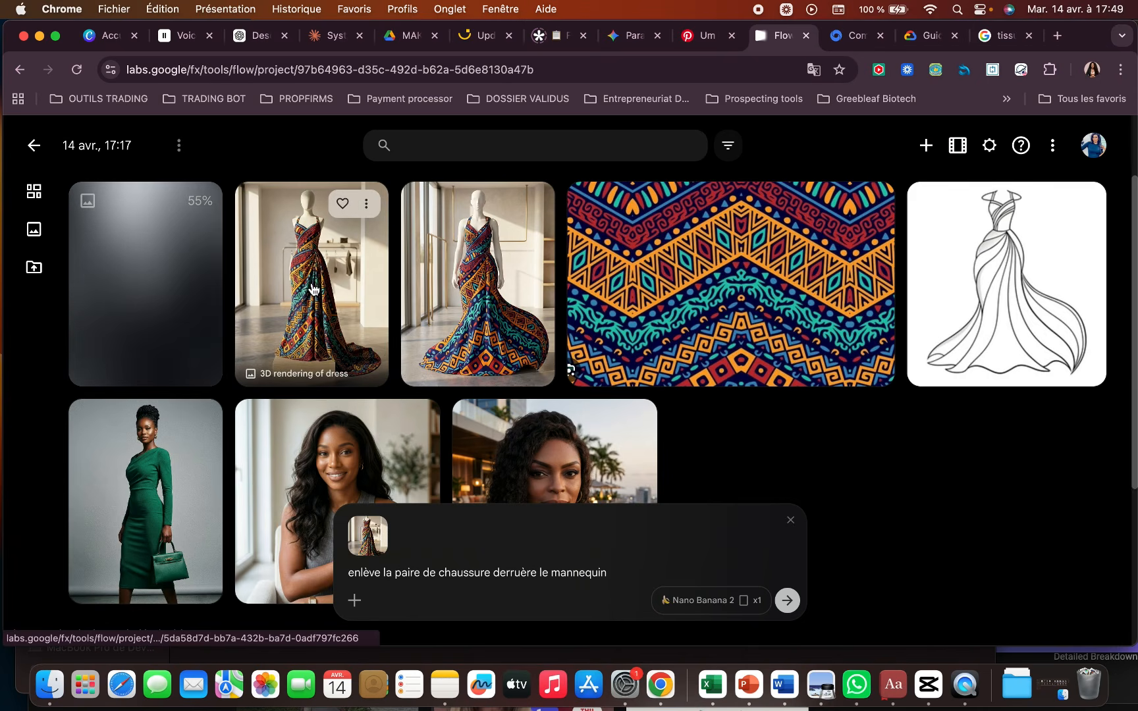
Check the shoe-removal edit of the dress rendering and clear the leftover prompt text in the project.
left_click(307, 282)
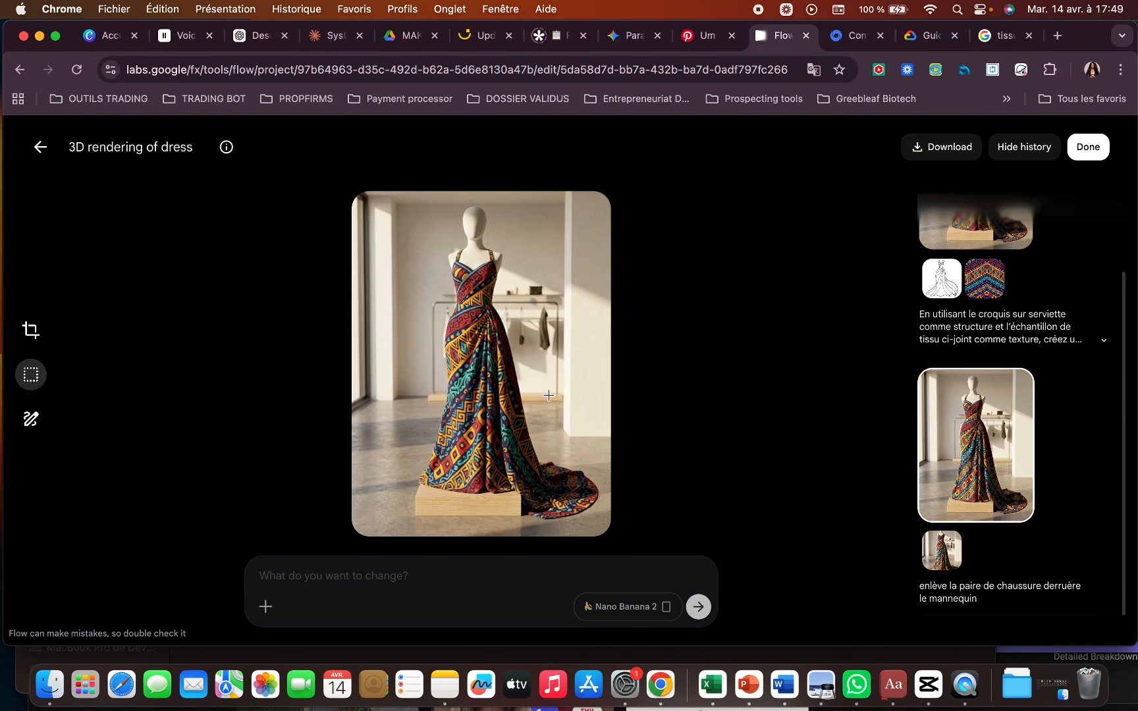
key("Escape")
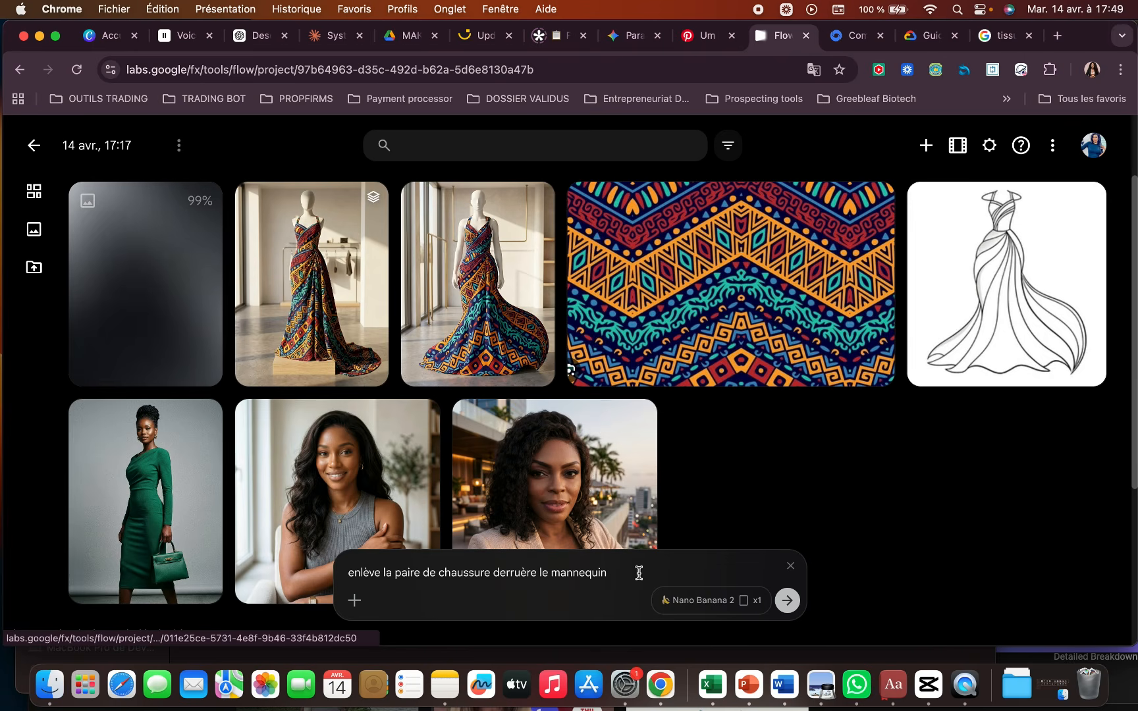
triple_click(338, 569)
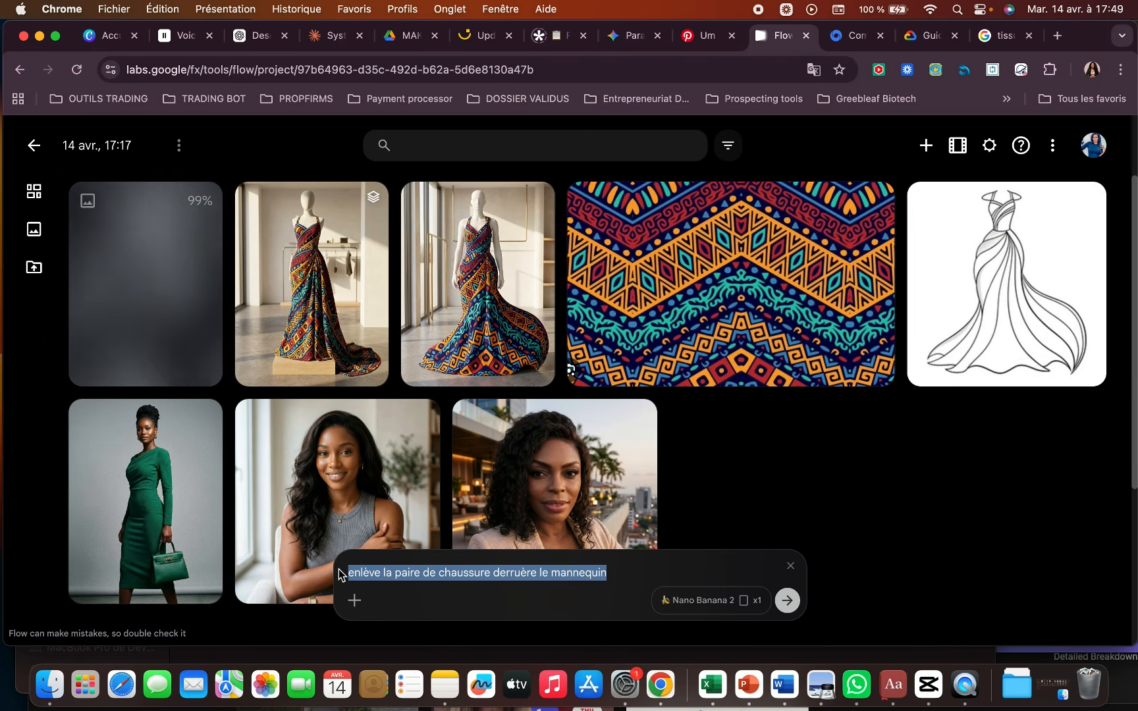
key("BackSpace")
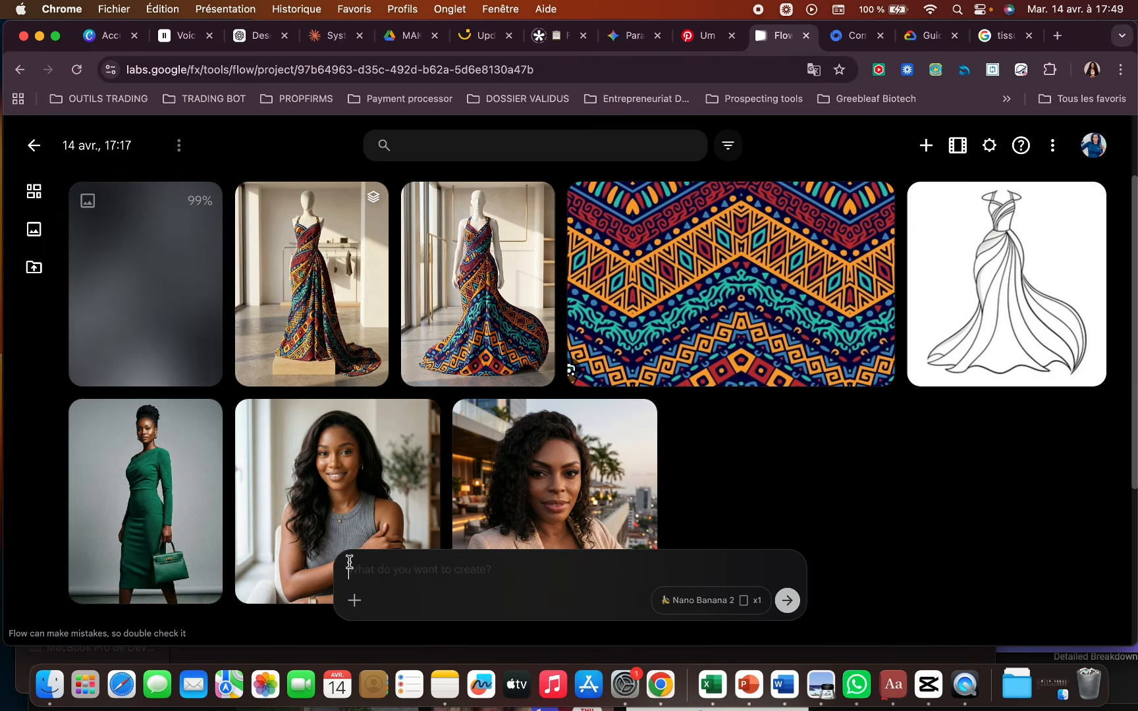
Edit the light-background image of the woman in green with the prompt "donne moi un plan serré de la dame" and return to the project.
left_click(150, 469)
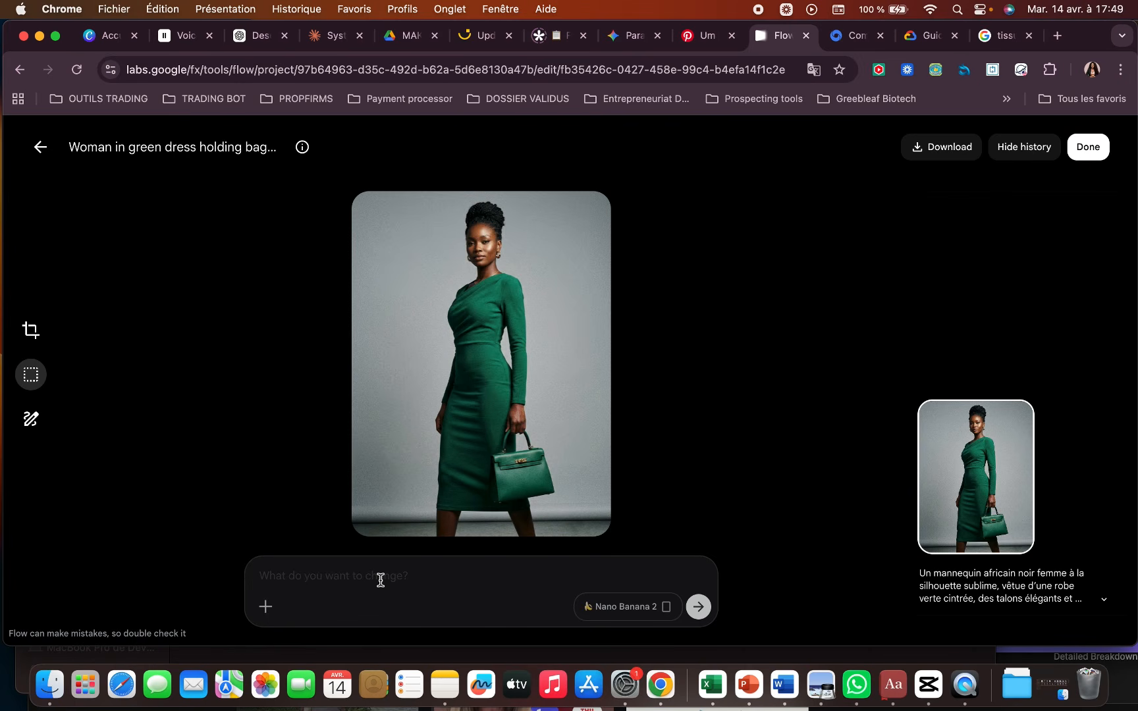
type("donne moi un plan serré de ")
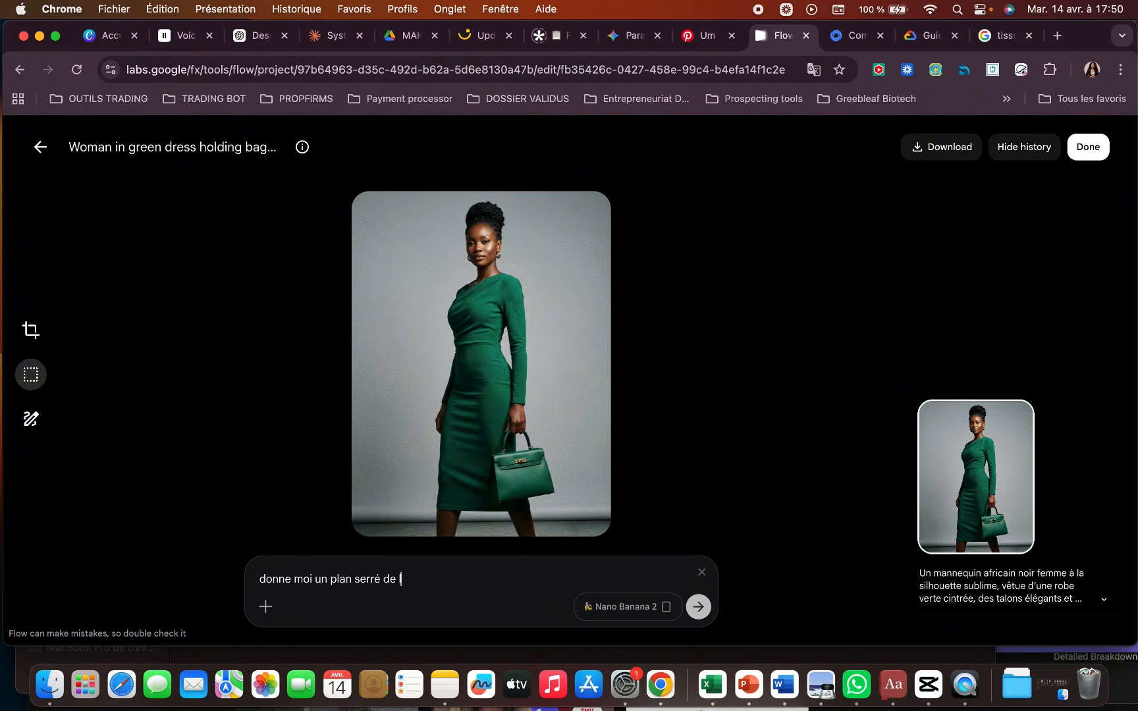
type("la dame")
left_click(698, 607)
key("Escape")
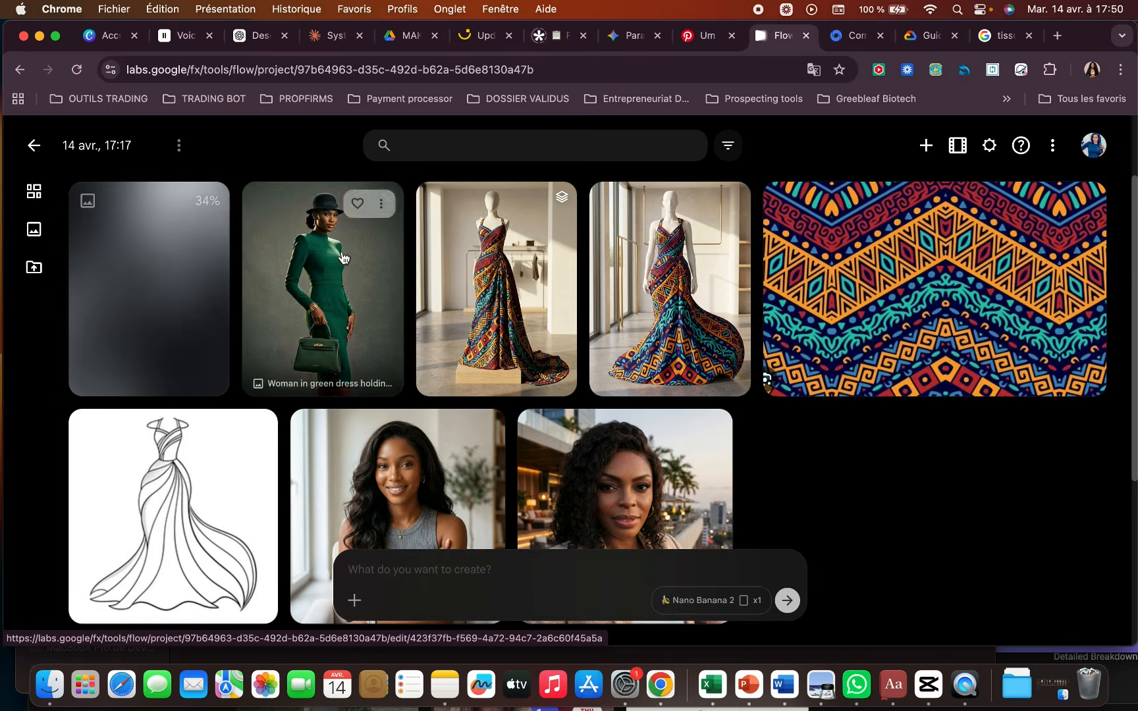
Switch the dark-background image of the woman in green back to its original version in the history and check the light-background image's close-up edit.
left_click(344, 281)
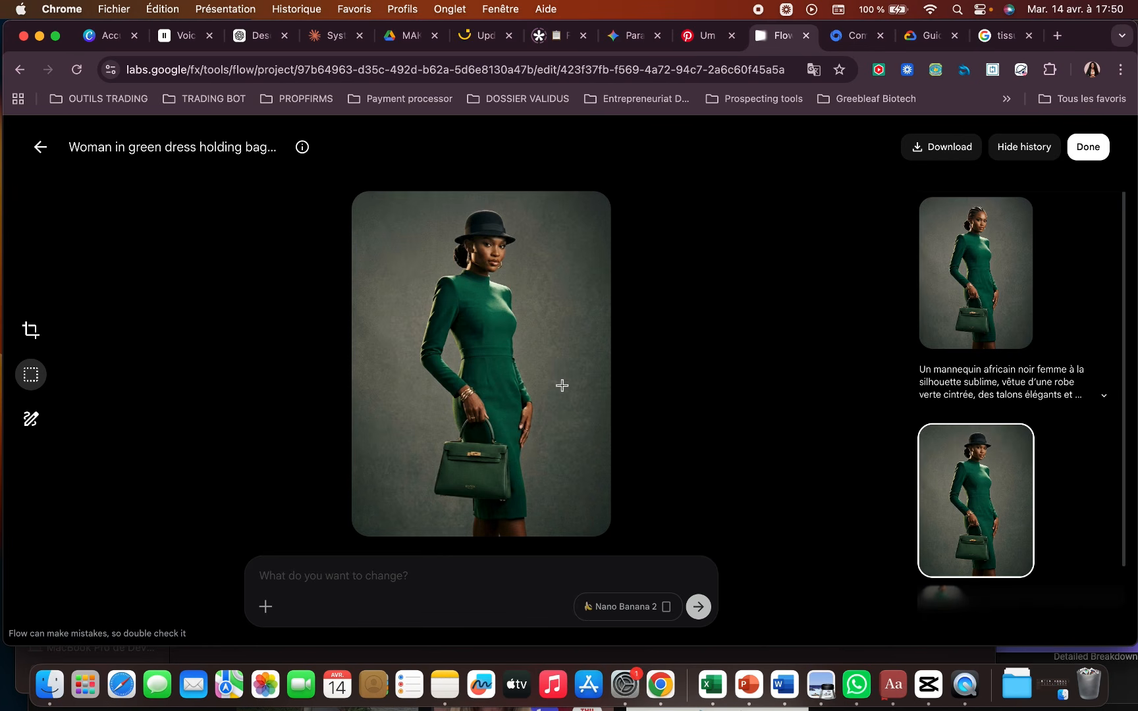
left_click(40, 147)
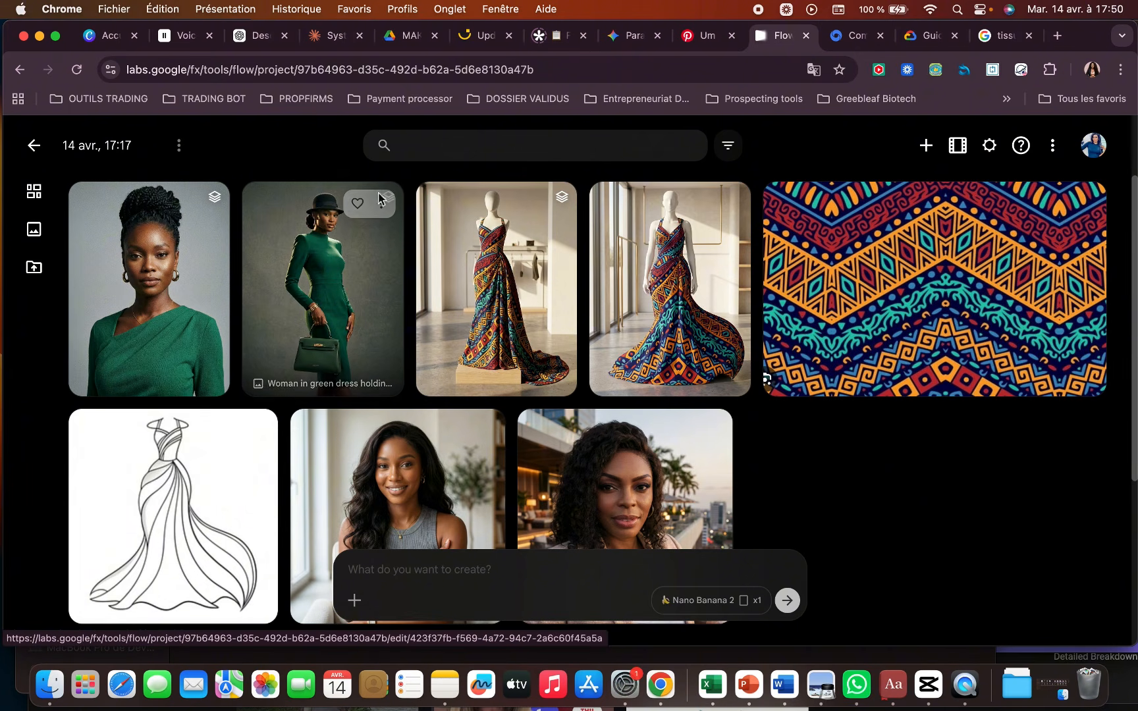
left_click(370, 301)
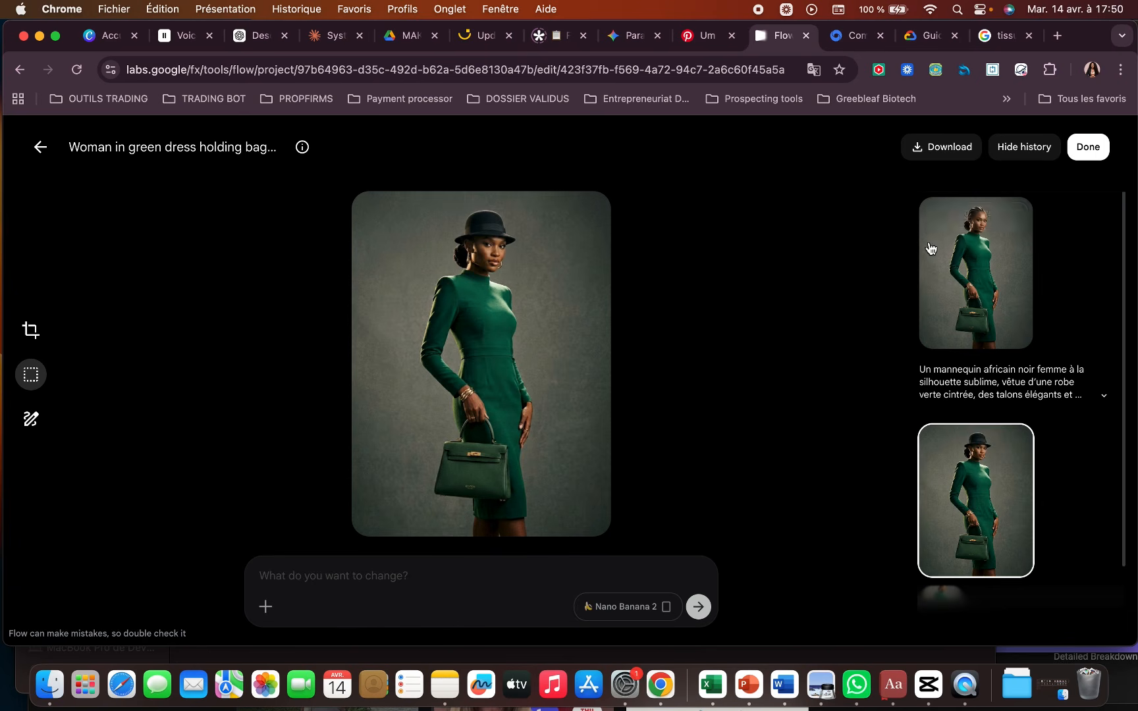
left_click(952, 267)
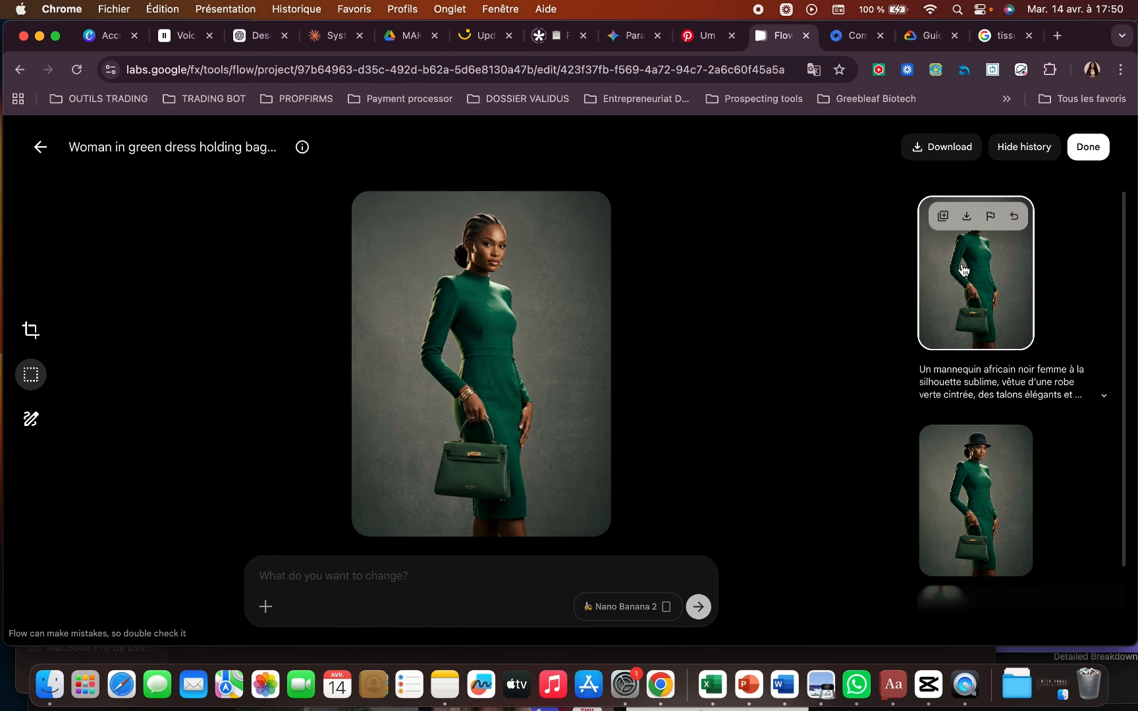
left_click(45, 150)
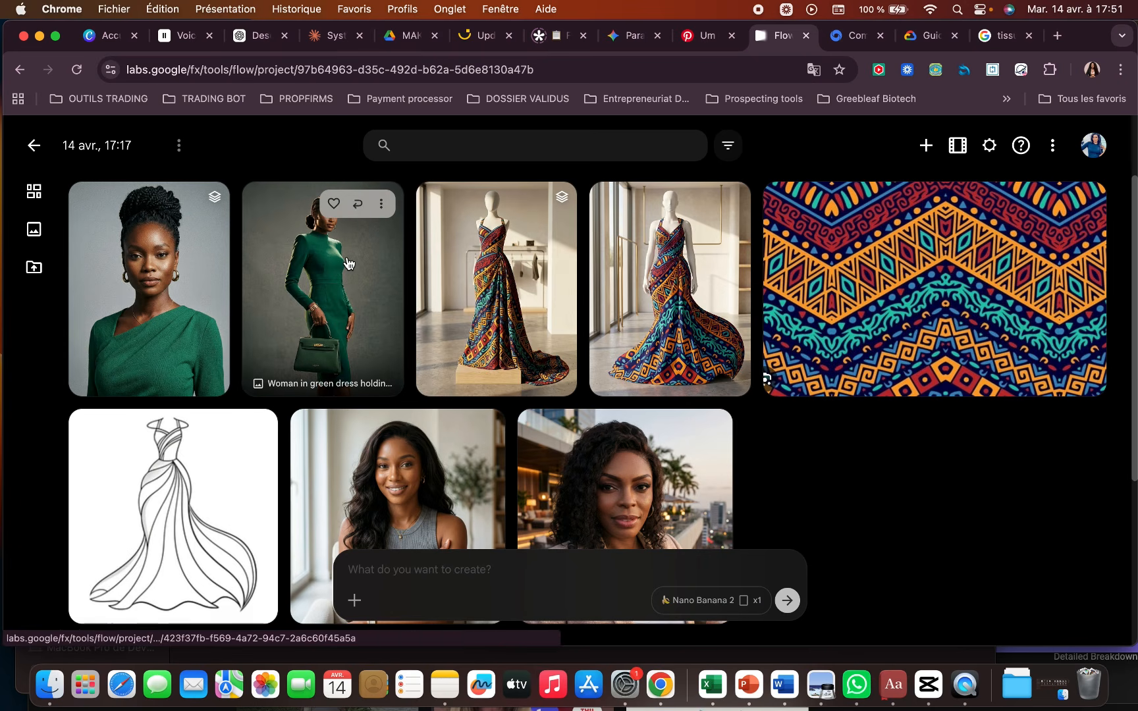
left_click(168, 280)
scroll(998, 359, "up", 2)
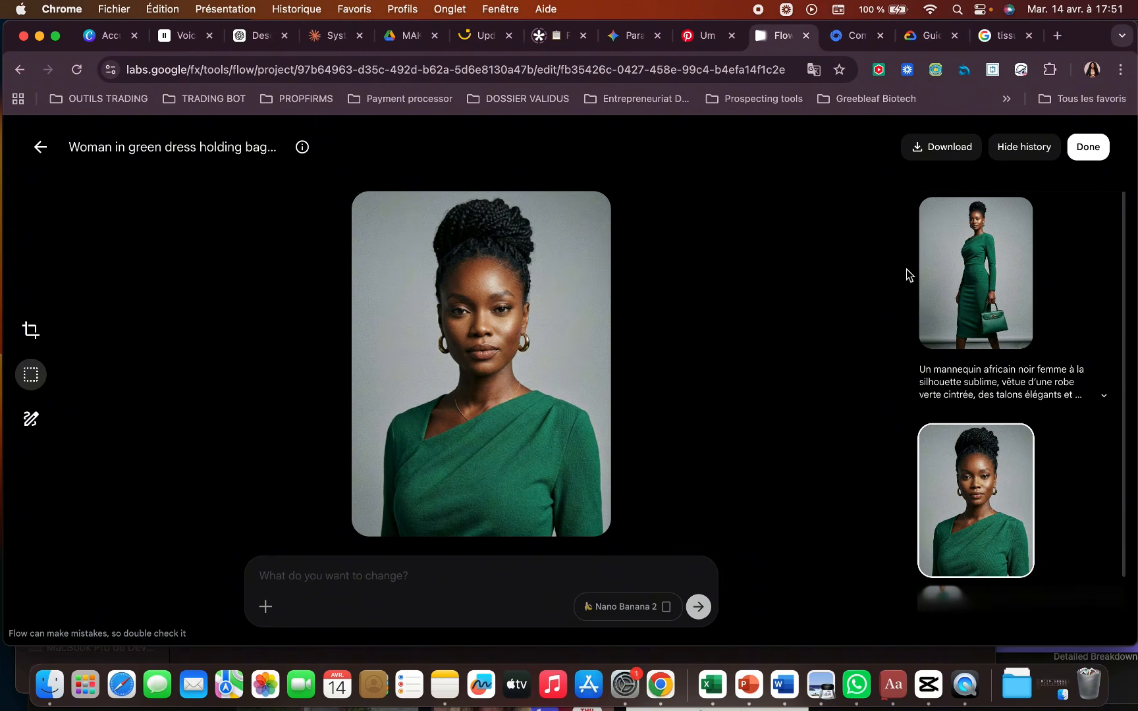
Read the composition and style transfer section with new references in the Nano Banana prompting guide, including the composition example images.
left_click(929, 38)
scroll(415, 435, "down", 5)
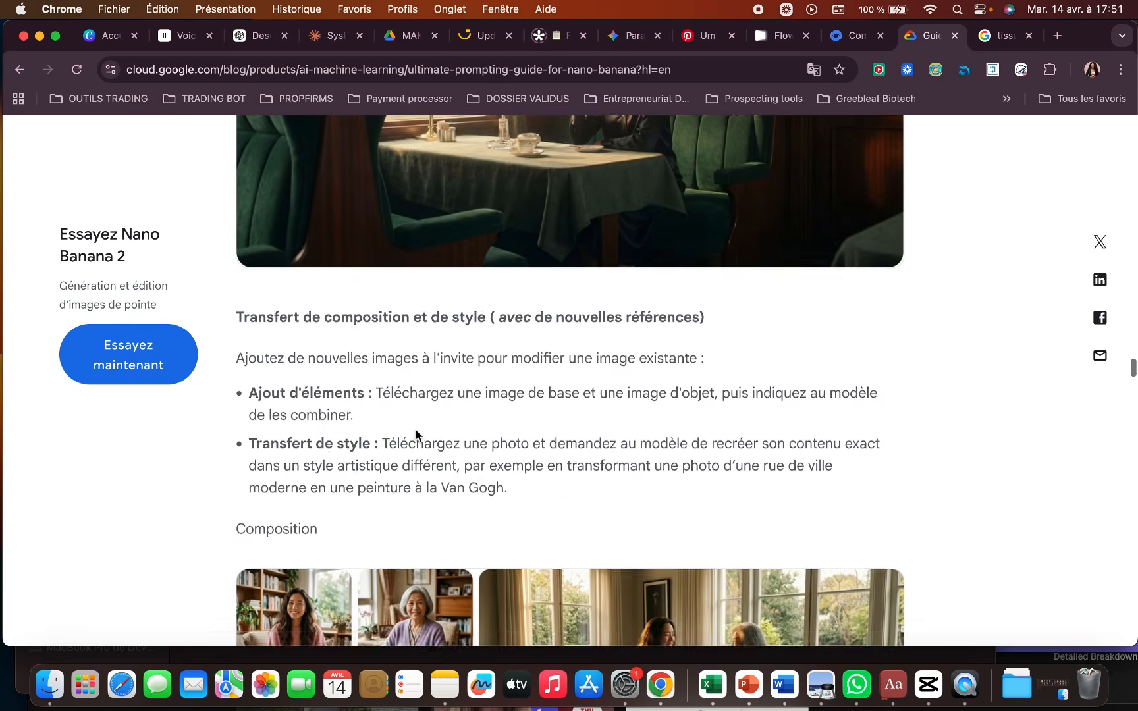
scroll(416, 430, "down", 5)
scroll(338, 266, "up", 6)
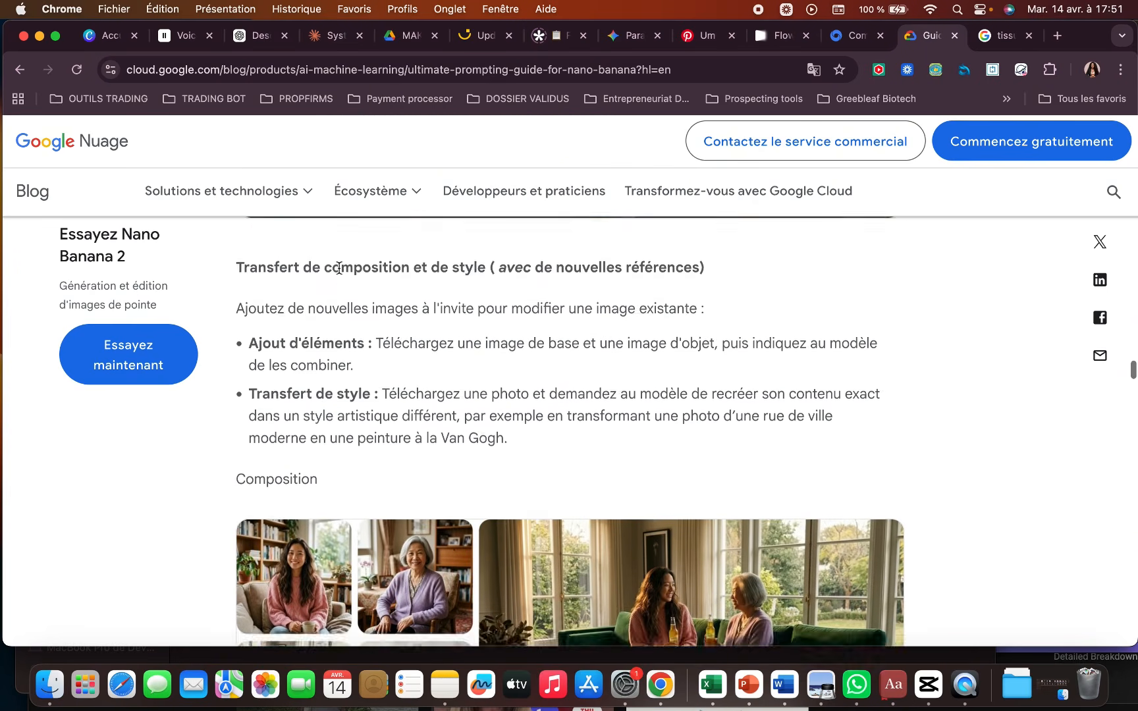
scroll(339, 267, "up", 2)
scroll(339, 270, "down", 2)
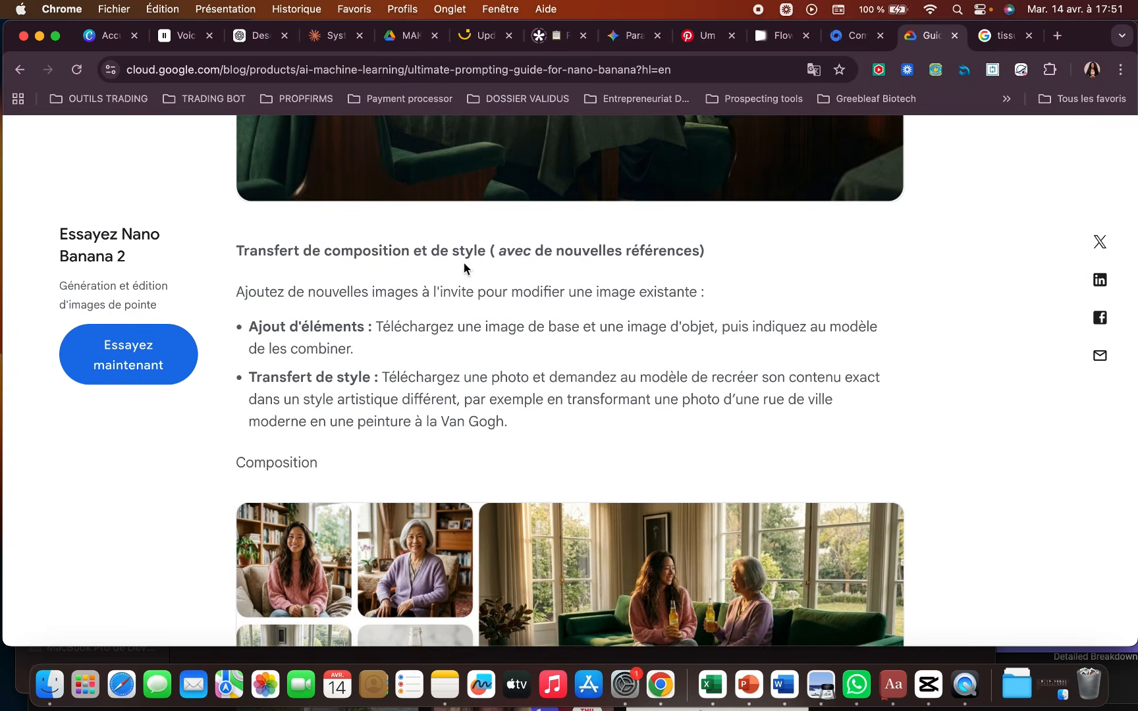
scroll(422, 322, "down", 3)
scroll(422, 327, "down", 2)
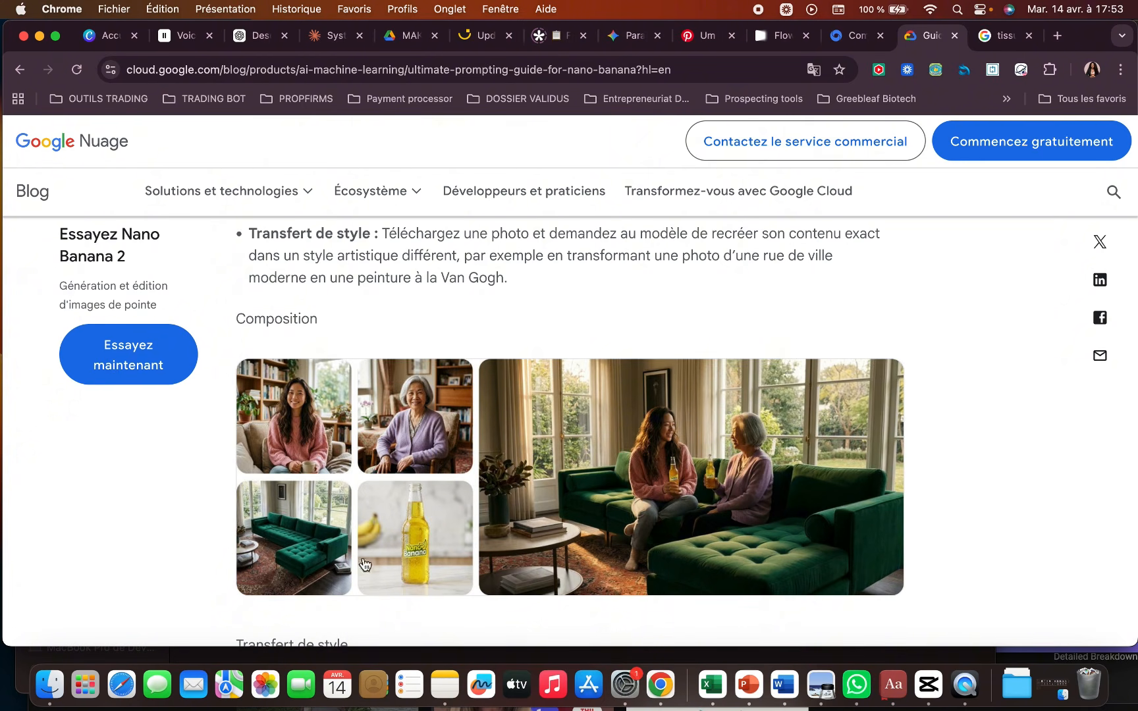
Search Google Images for "salon fauteuil" and "jus de fruit", and add the armchair room and orange juice photos to the Flow project.
left_click(988, 39)
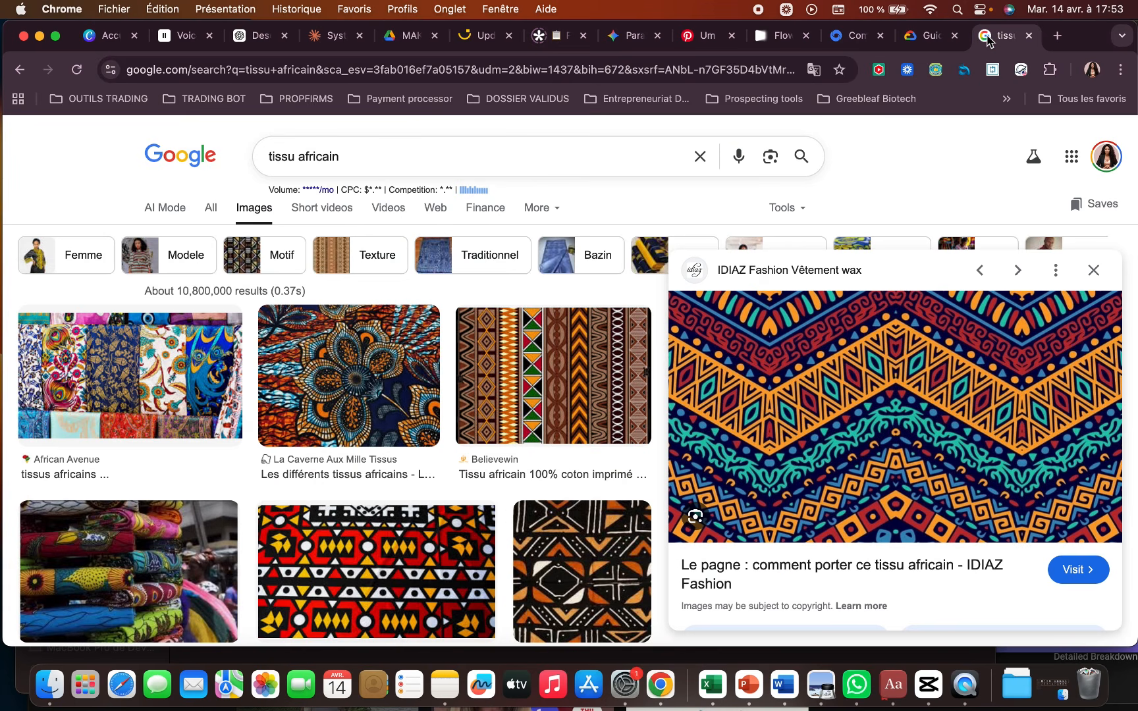
left_click_drag(343, 159, 234, 165)
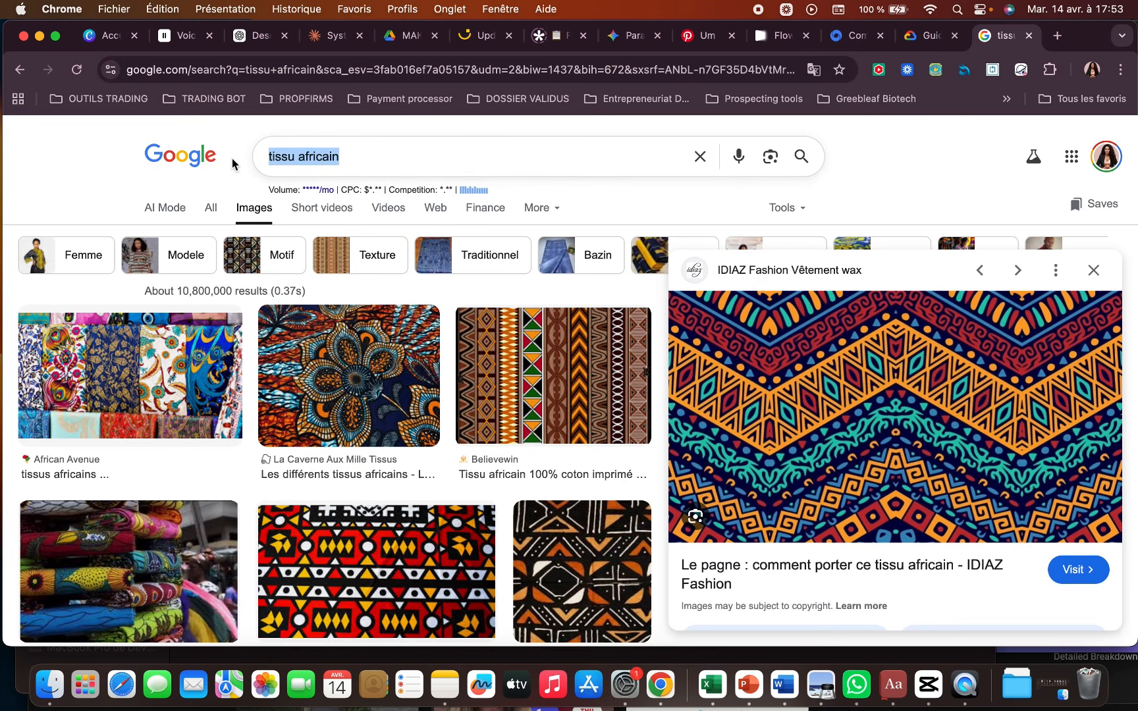
type("salon fauteuil")
key("Return")
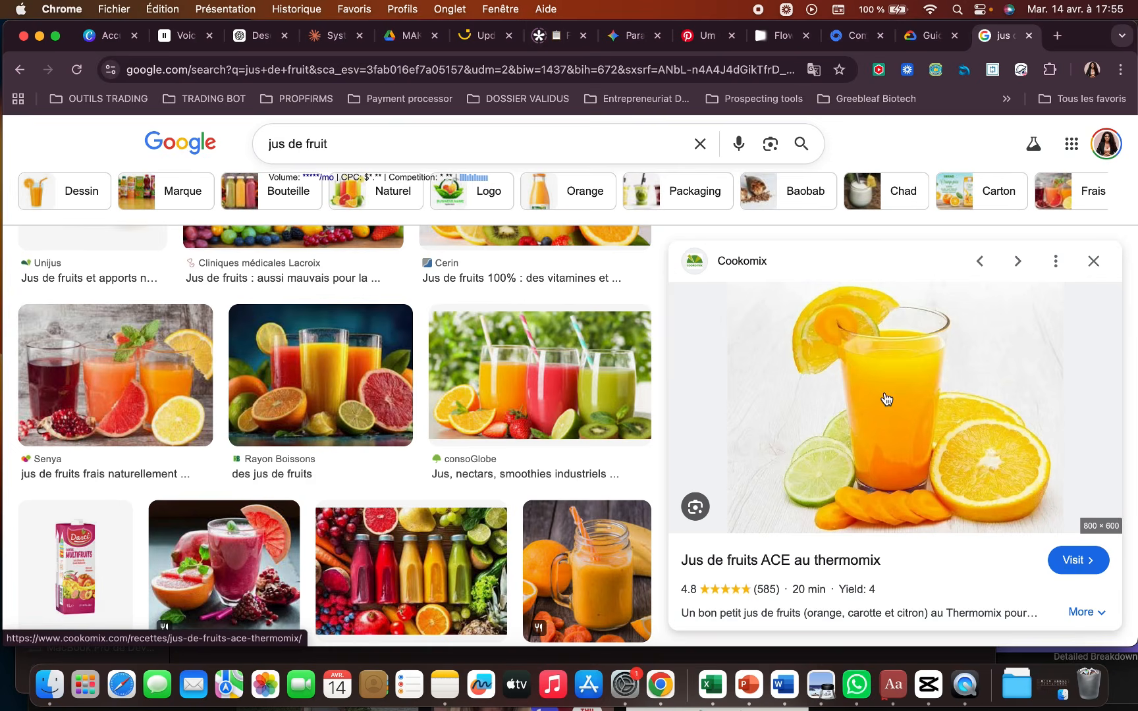
left_click_drag(886, 399, 670, 427)
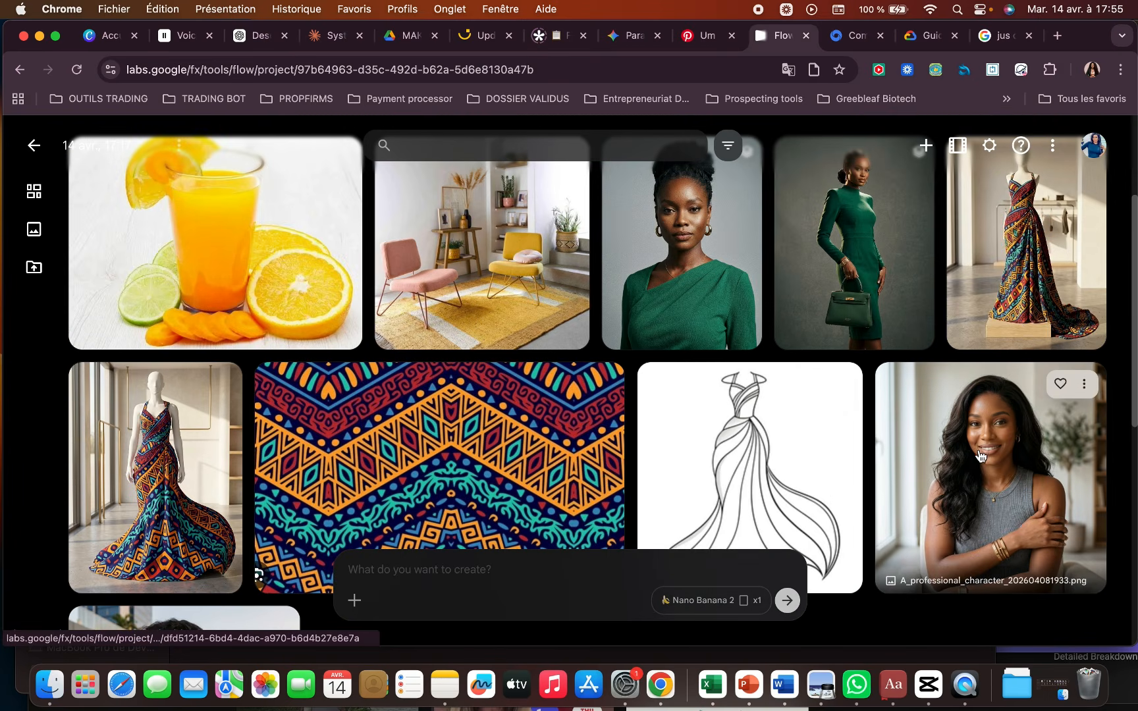
Generate two images from the four references with "Mets les 2 dames dans le décor du salon est fais les tenir le verre de jus d'orange en main".
left_click(388, 572)
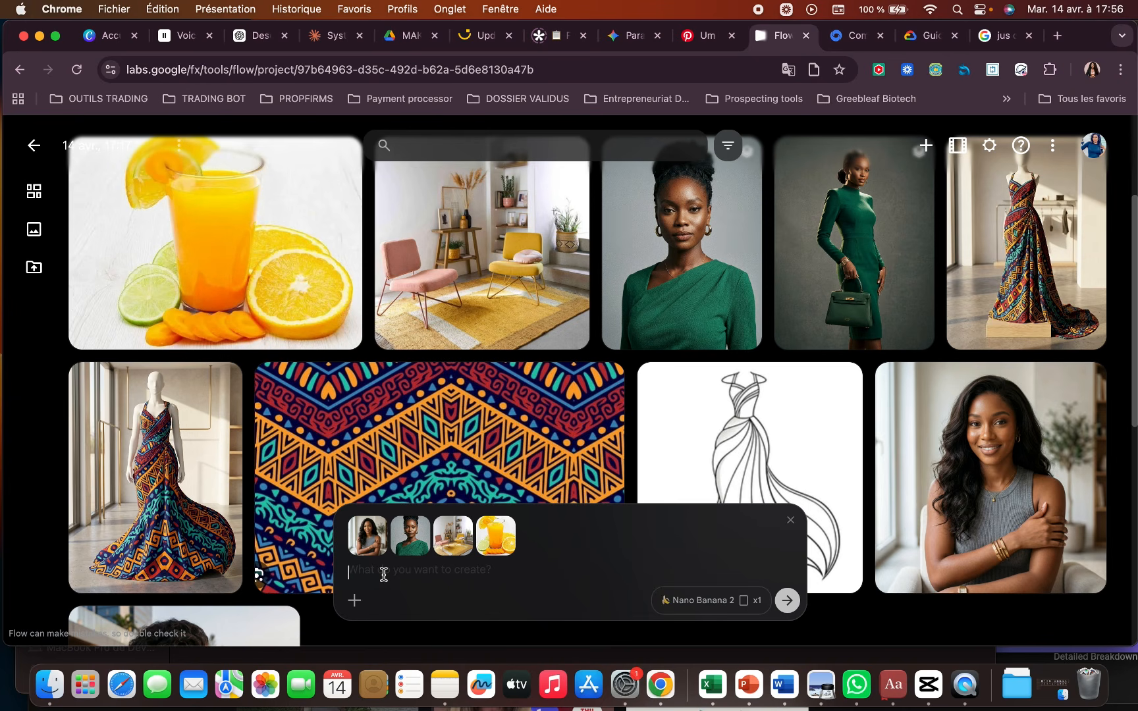
type("Mets les 2 dames dans le décor du salon et fais les tenir le verre de jus d'orange en main")
left_click(737, 601)
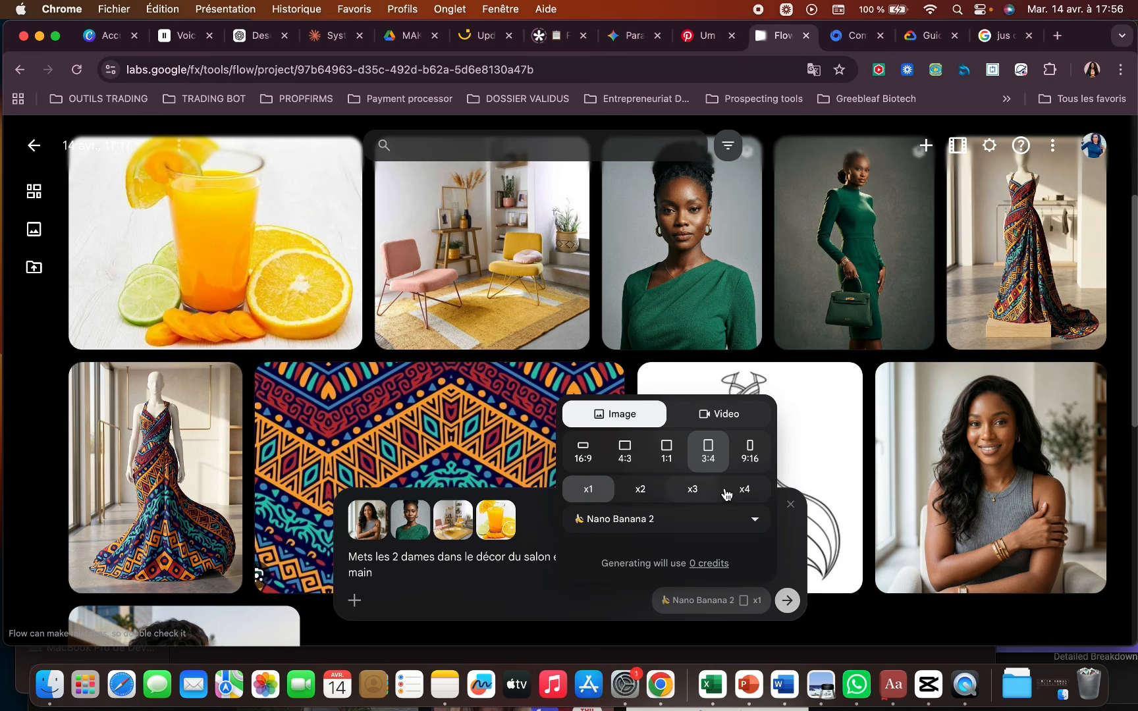
left_click(640, 493)
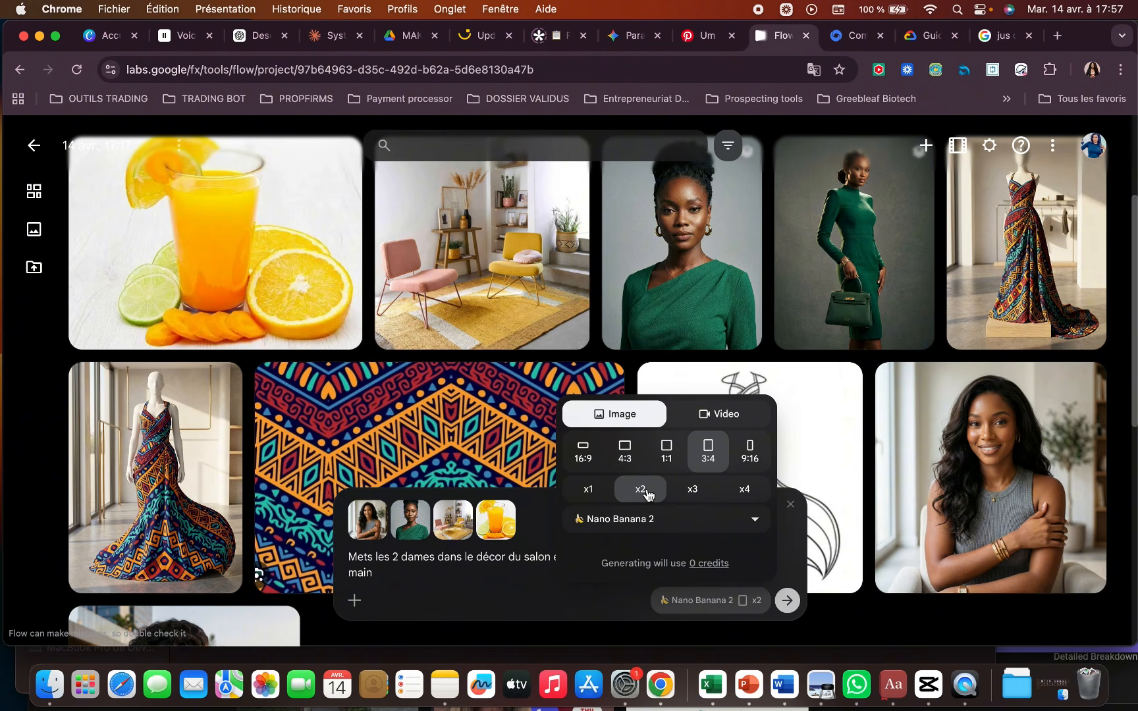
left_click(503, 560)
left_click(787, 600)
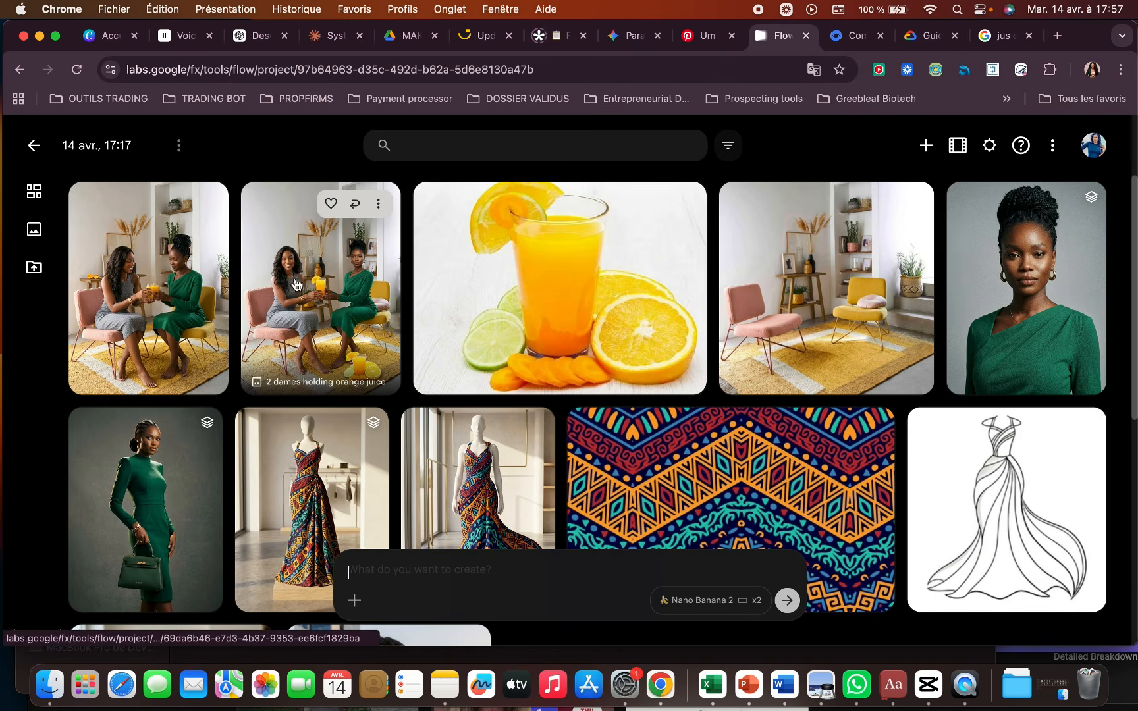
Inspect both generated images of the two ladies with orange juice up close, return to the project and check the generation settings.
left_click(170, 288)
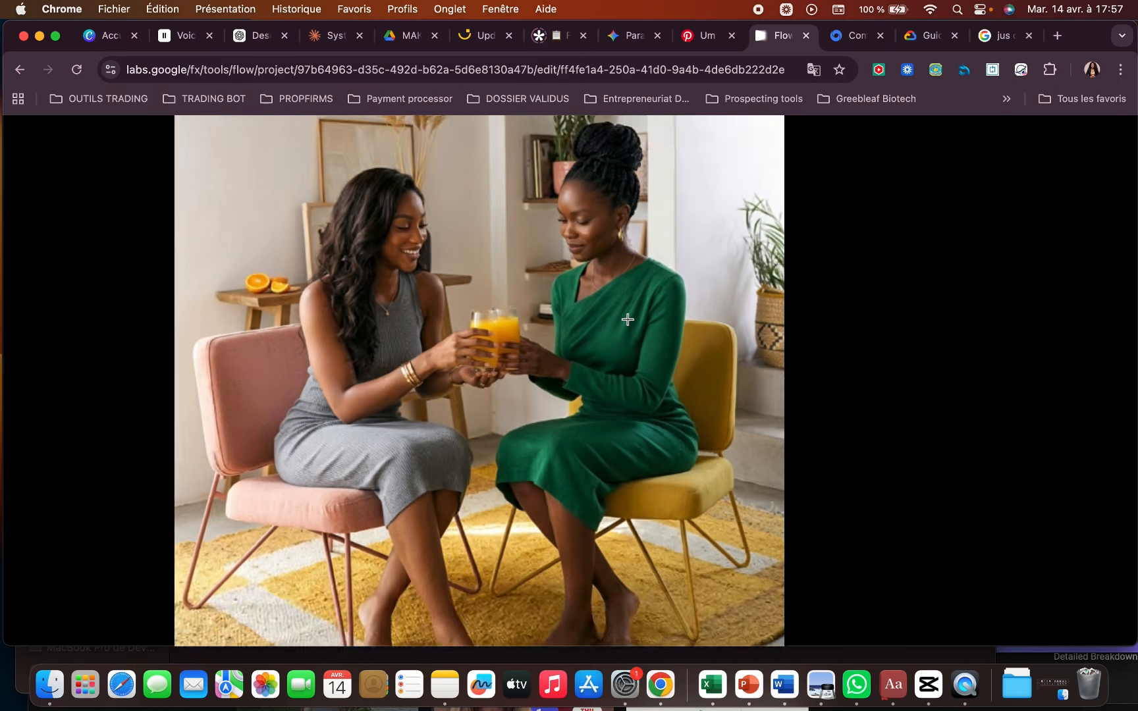
key("Escape")
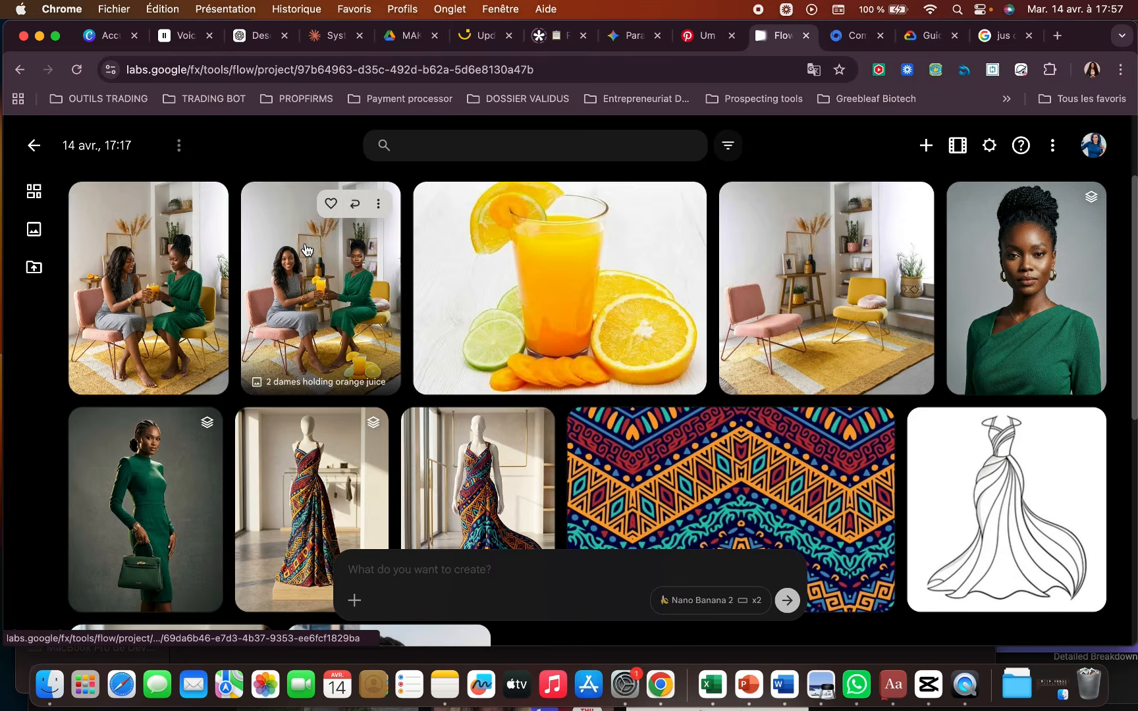
left_click(320, 251)
left_click(541, 319)
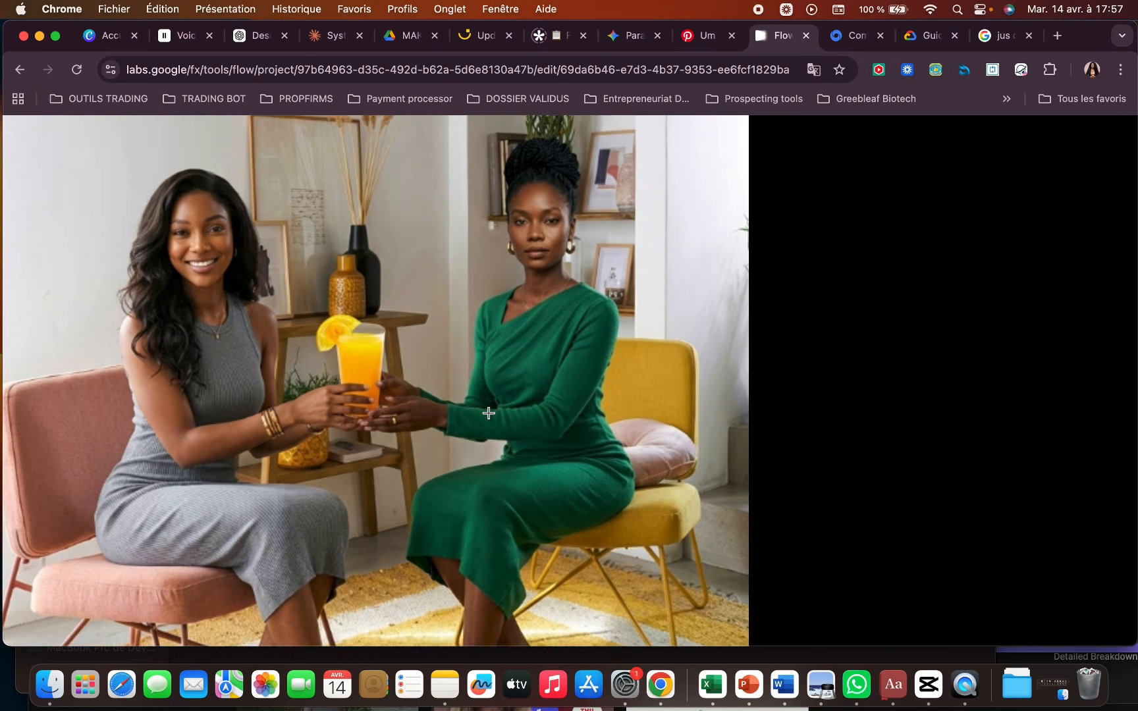
scroll(489, 413, "down", 1)
scroll(401, 283, "up", 1)
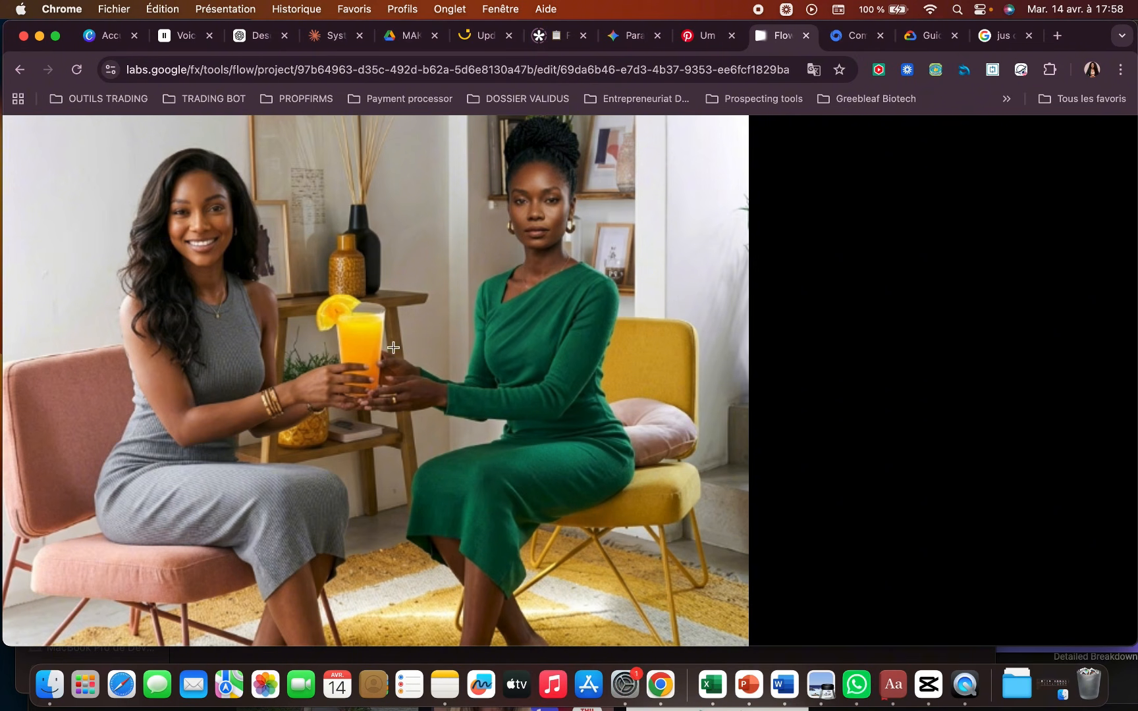
scroll(388, 351, "down", 5)
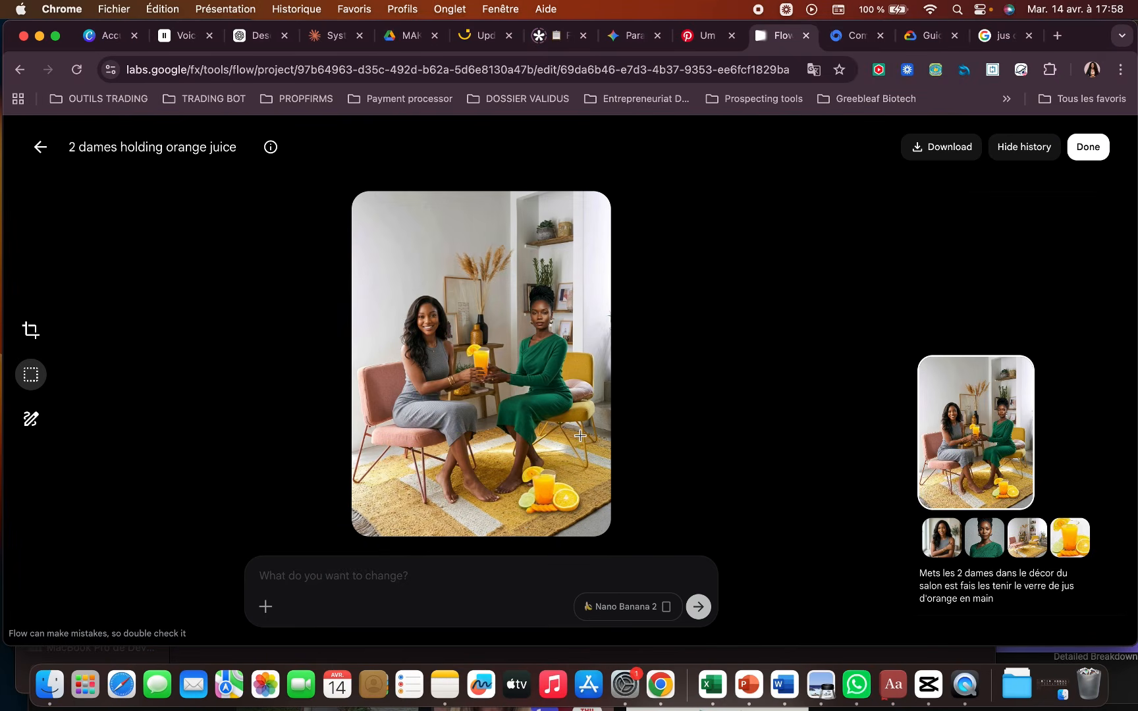
scroll(580, 435, "up", 5)
scroll(481, 452, "up", 3)
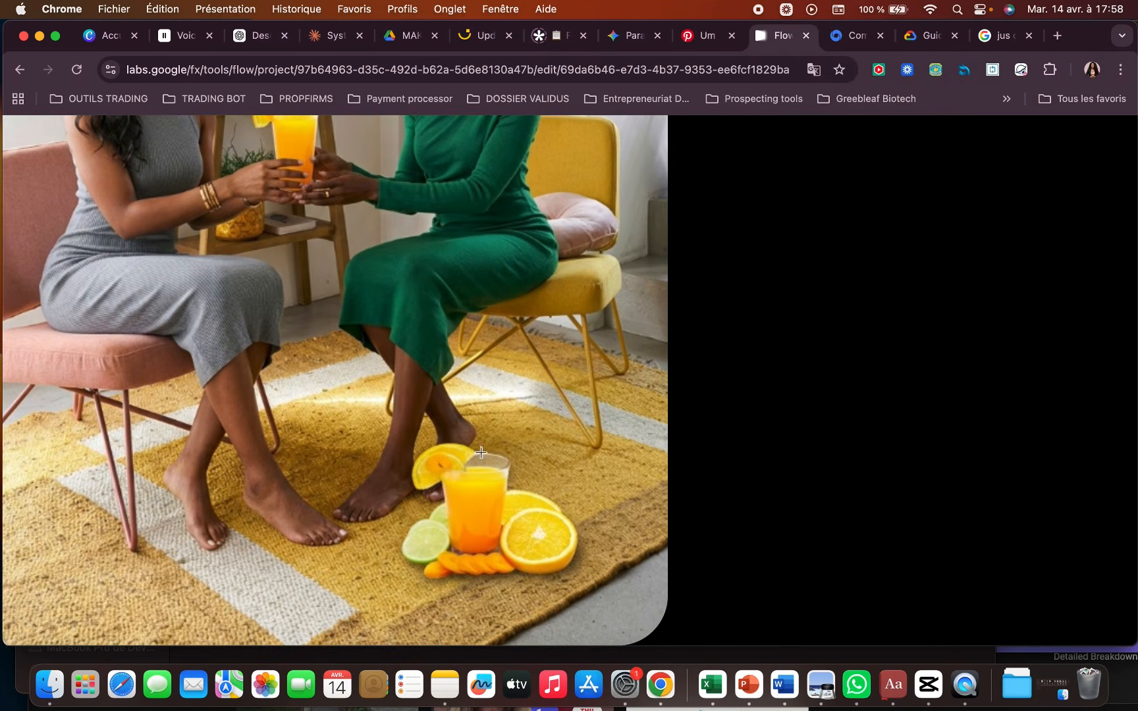
scroll(453, 440, "down", 8)
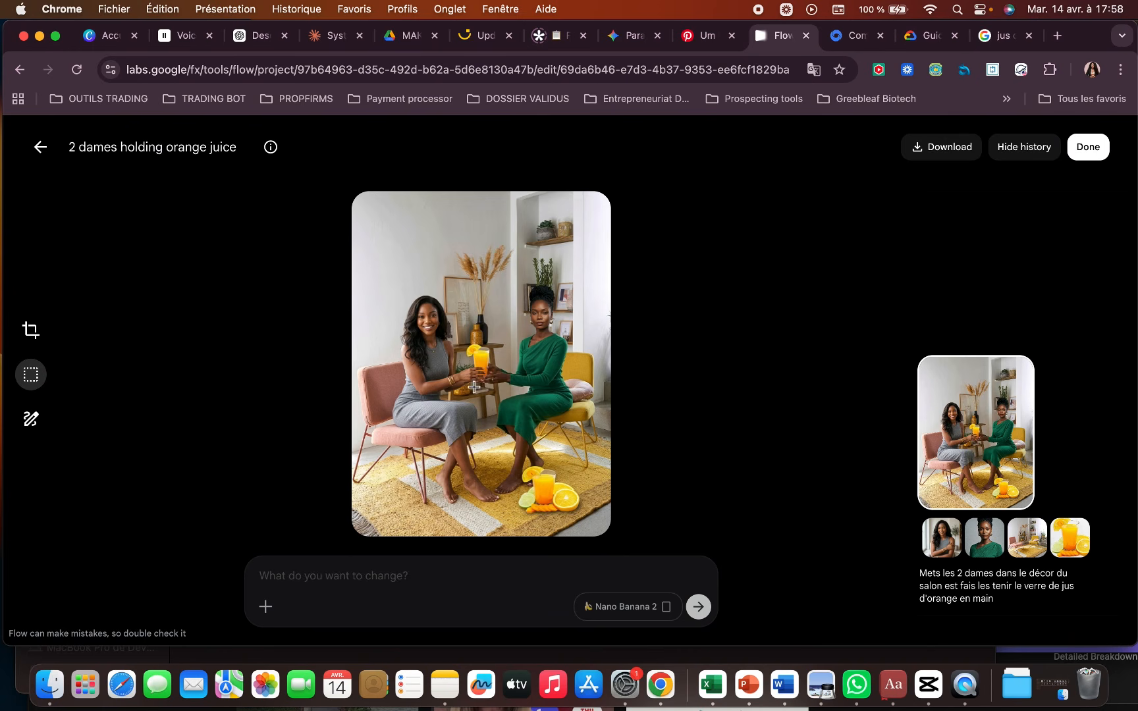
left_click(36, 150)
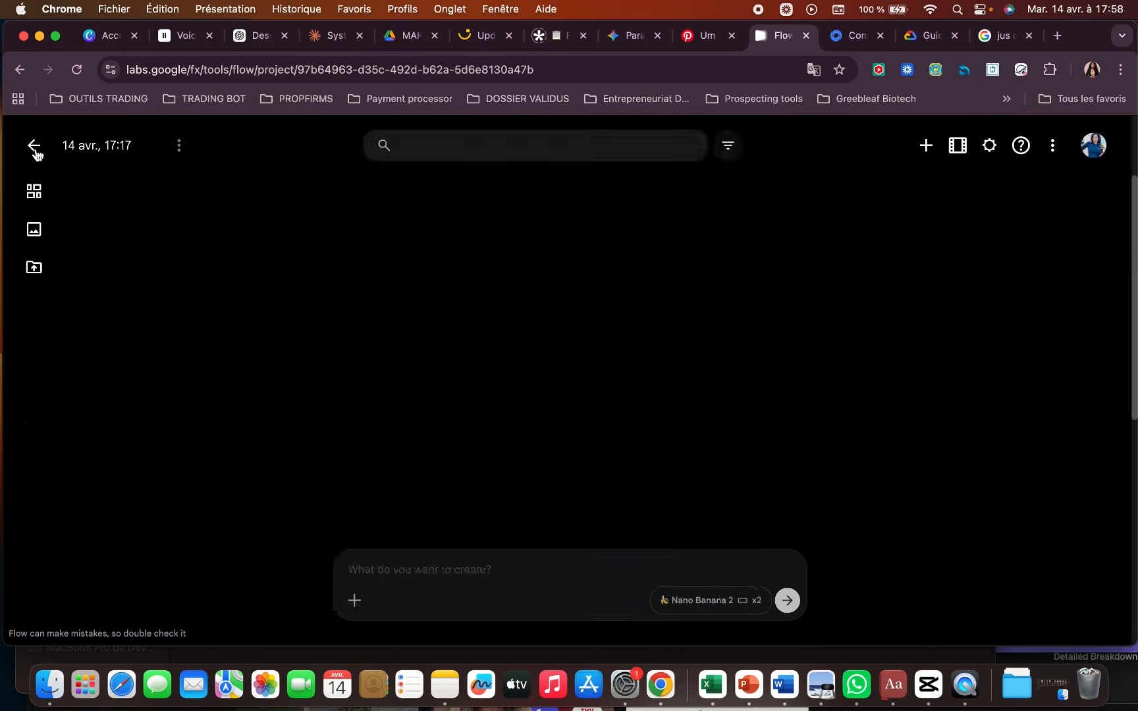
left_click(695, 603)
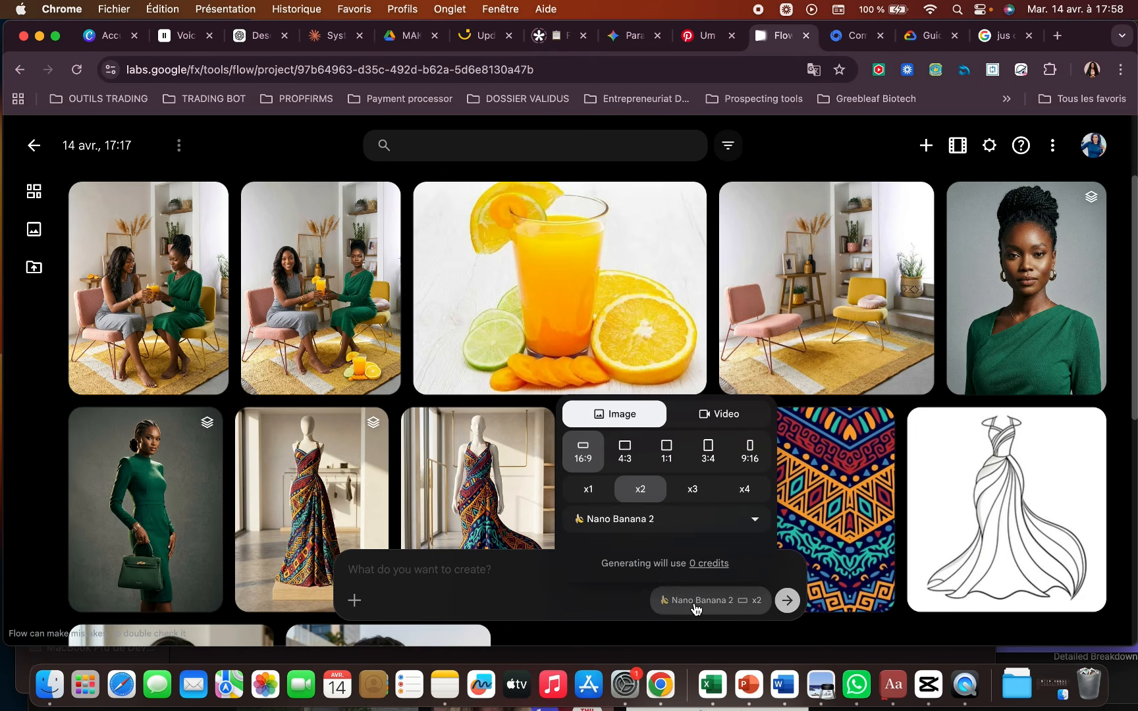
left_click(422, 578)
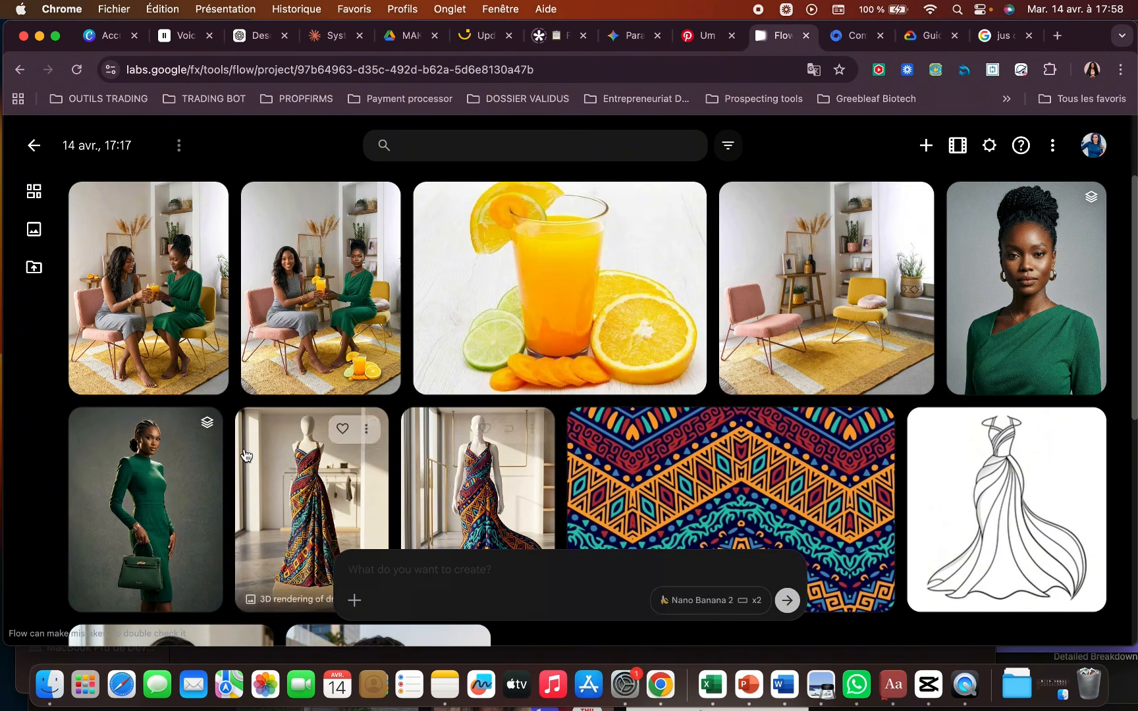
Edit the image of the ladies facing each other with the prompt "fais les porter des sandales et fais regarder directement droit dans la camera".
left_click(171, 276)
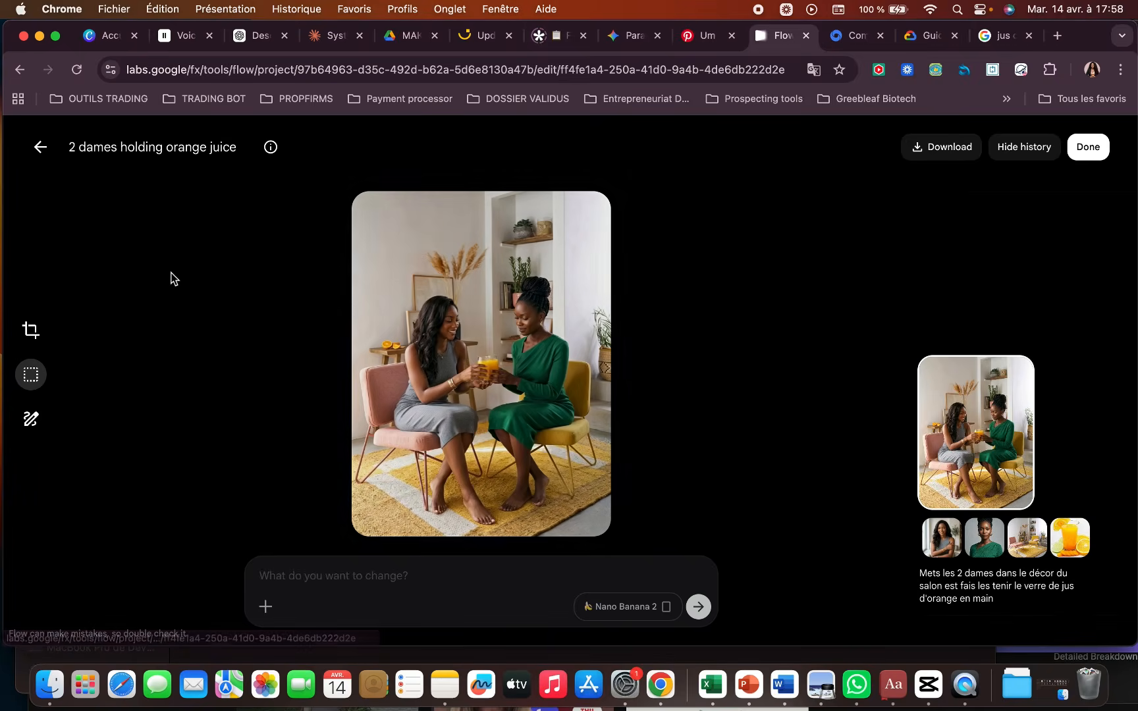
left_click(465, 320)
scroll(330, 376, "down", 4)
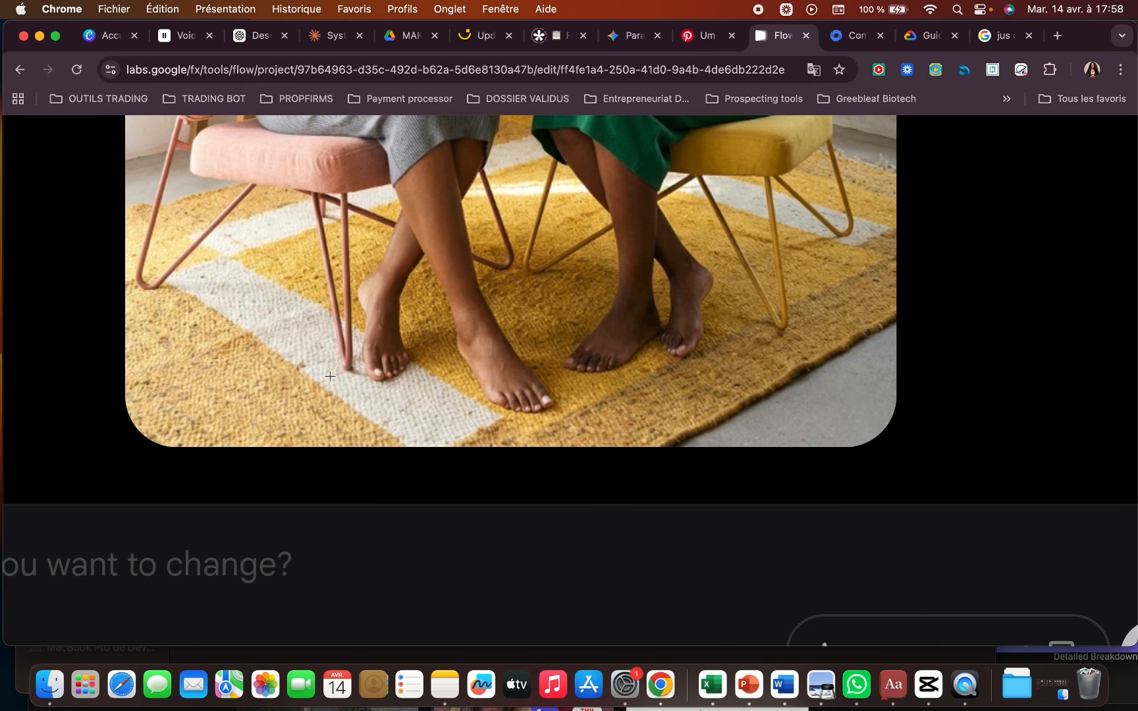
scroll(581, 334, "down", 5)
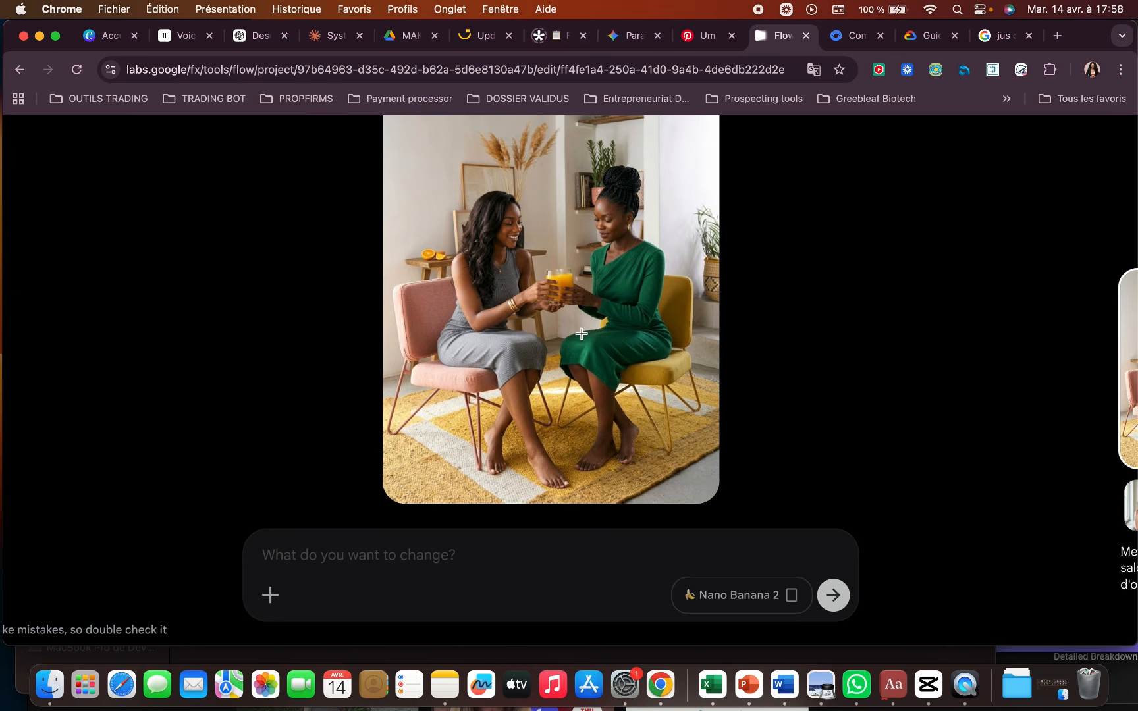
left_click(338, 547)
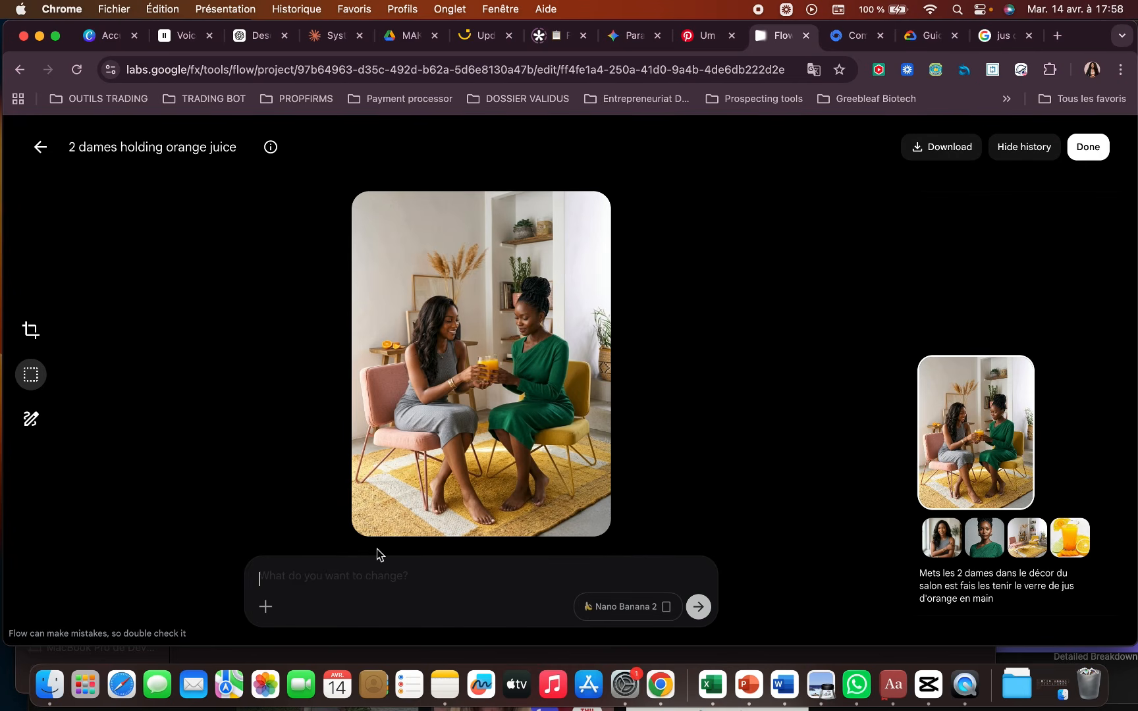
type("fais les porter des sandales")
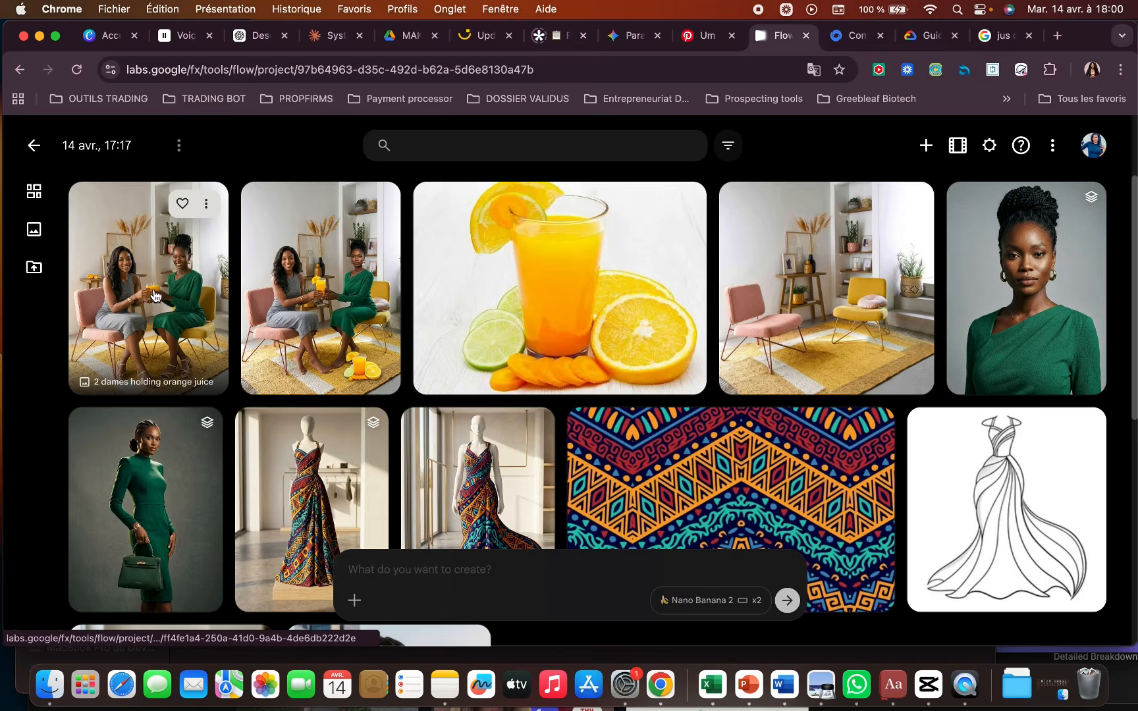
Open the edited image of the two ladies in the living room and inspect their sandals up close.
left_click(157, 295)
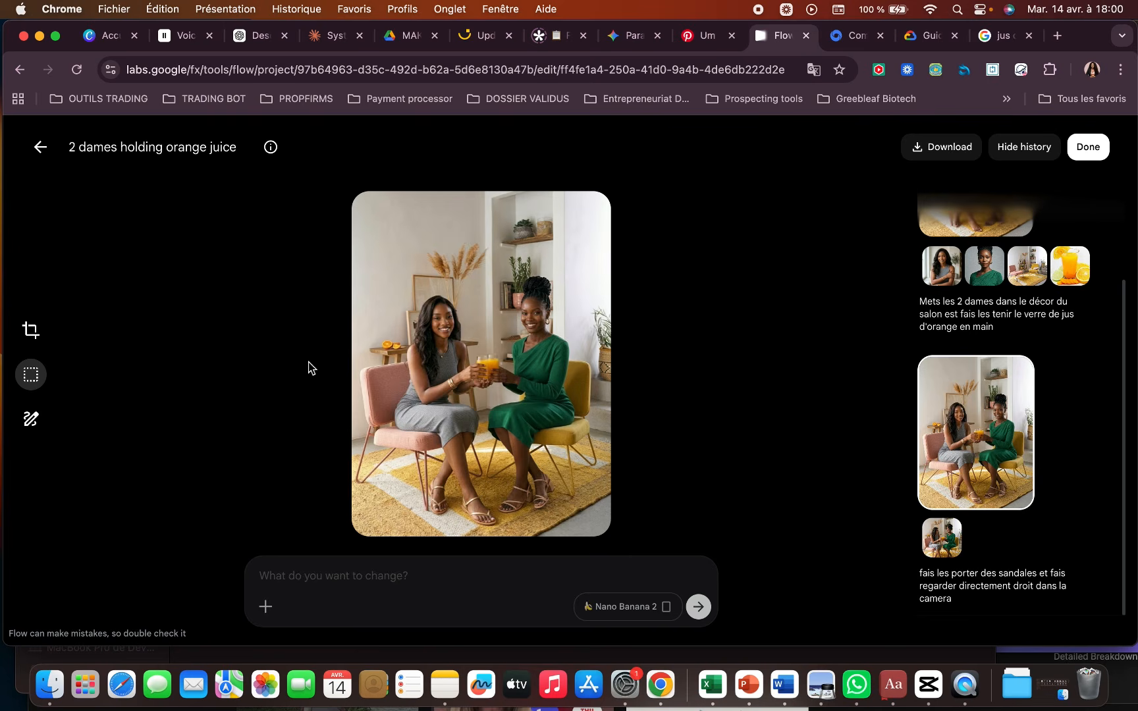
left_click(478, 480)
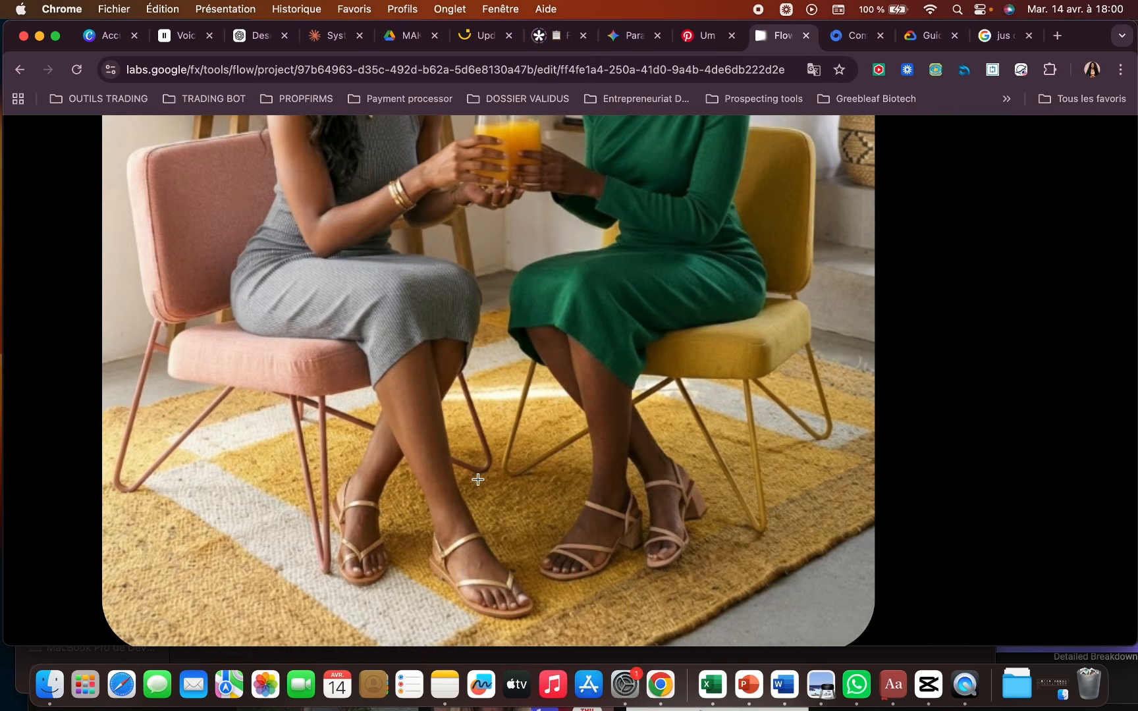
Switch to the Nano Banana prompting guide and look at its style transfer examples.
left_click(448, 523)
key("ctrl+Tab")
key("ctrl+Tab")
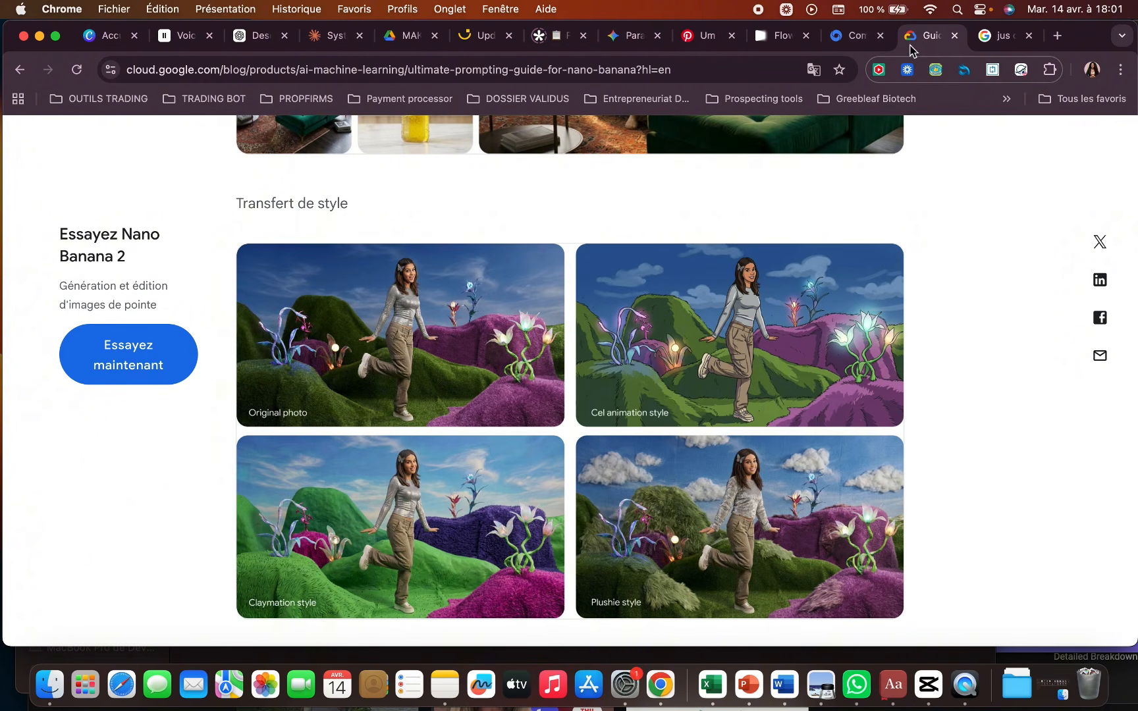
Return to the Flow project and add the portrait of the woman in the grey sleeveless top as a prompt reference.
left_click(777, 40)
scroll(196, 372, "down", 5)
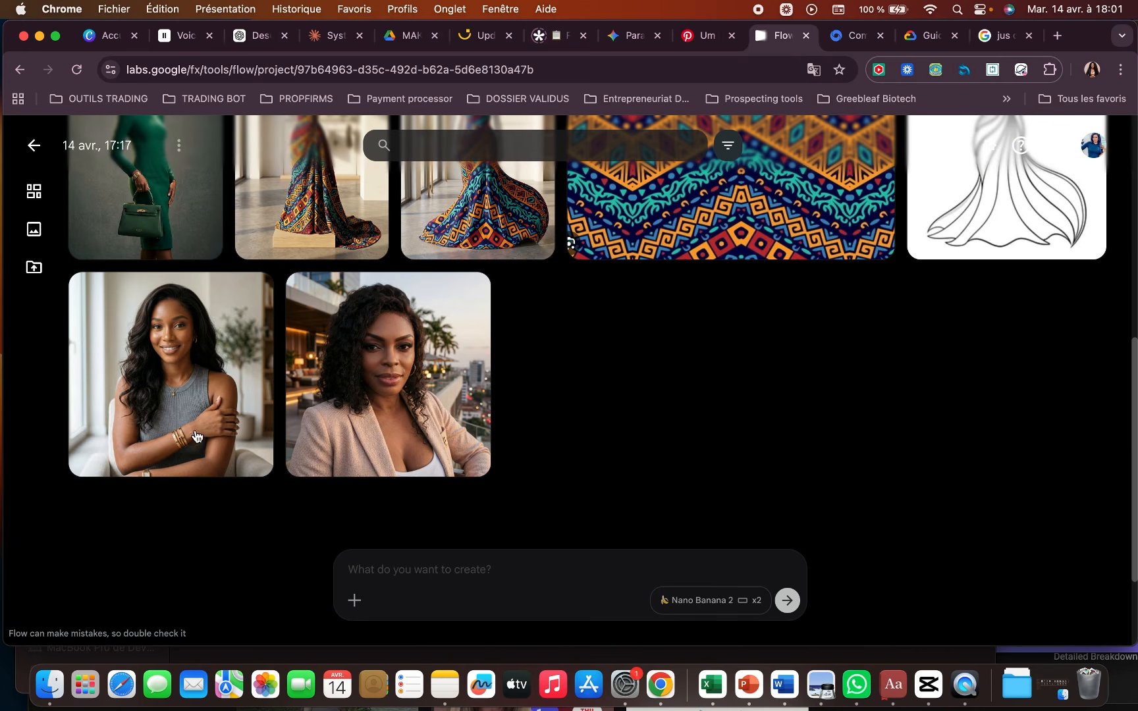
left_click_drag(196, 372, 488, 589)
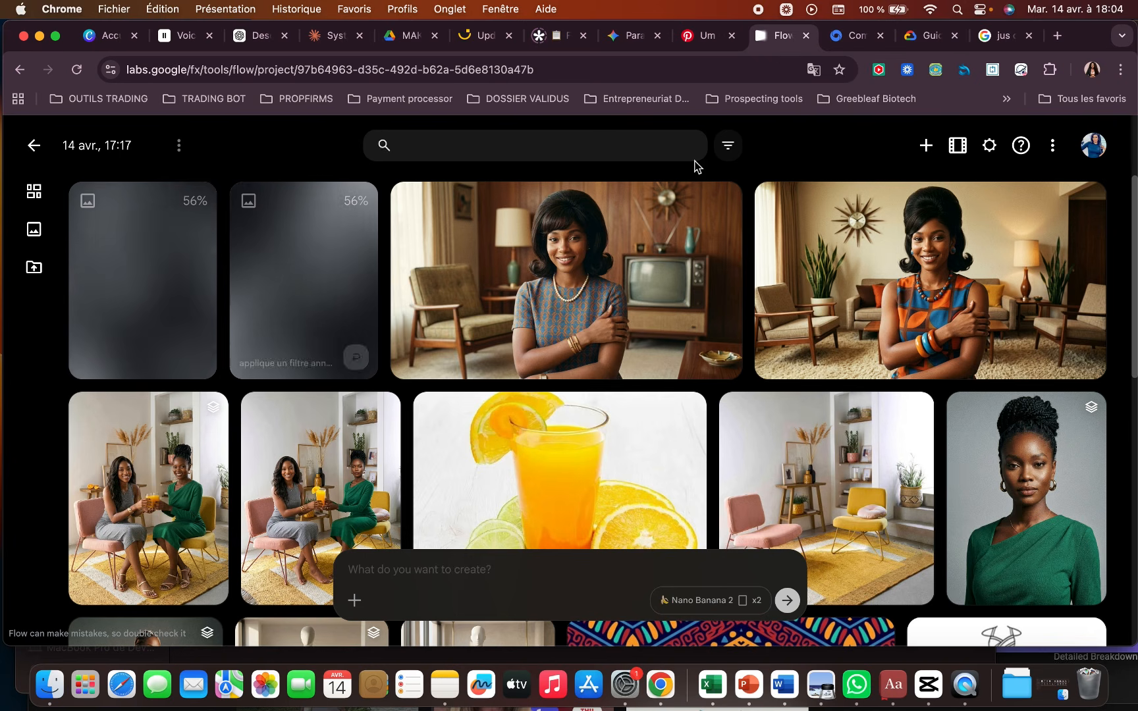
Read the prompting guide's section on real-time web search information, including its formula and the San Francisco weather example.
left_click(913, 36)
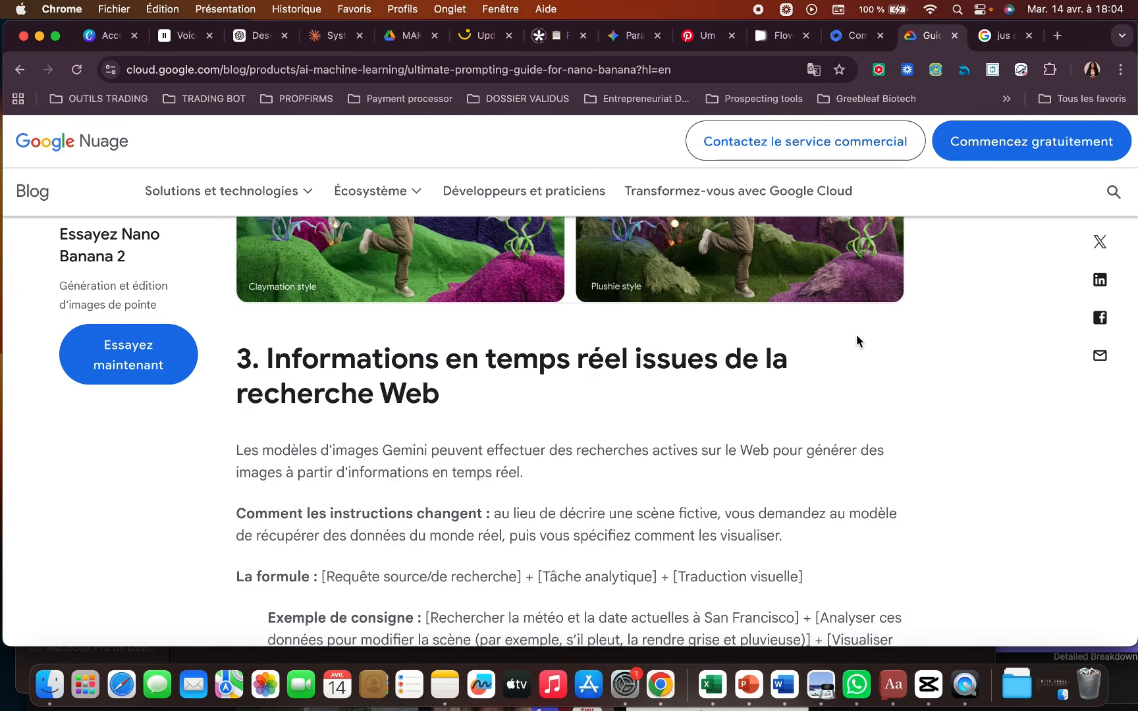
scroll(856, 335, "down", 3)
scroll(856, 335, "down", 1)
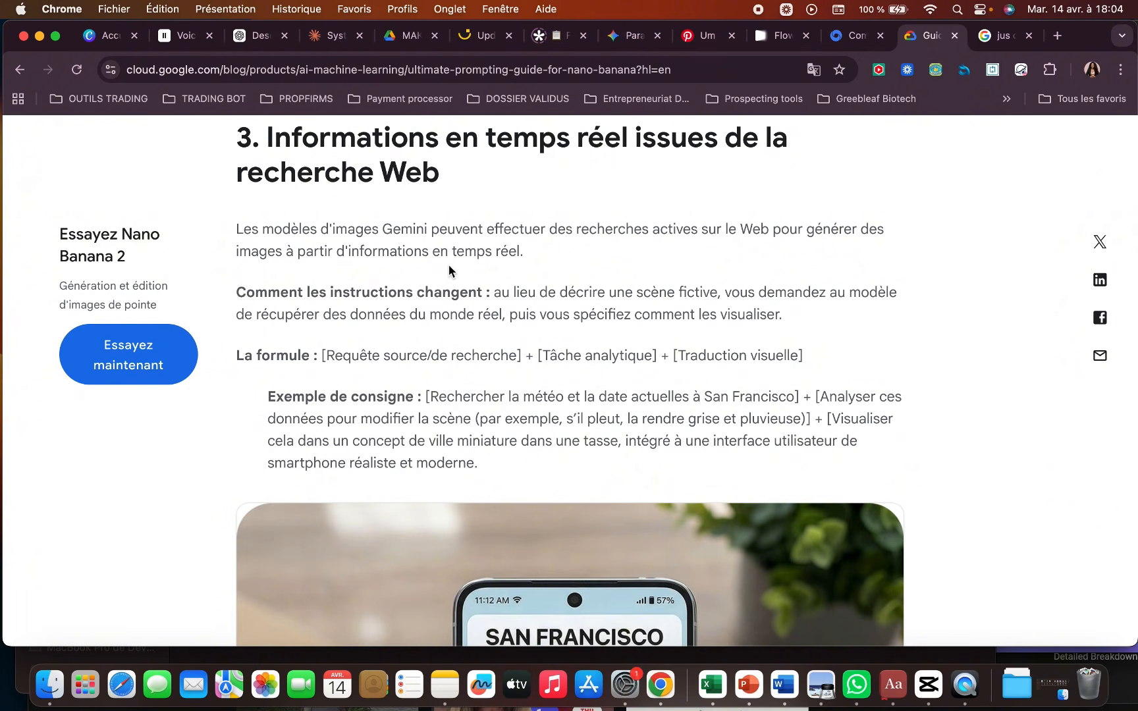
scroll(447, 264, "down", 2)
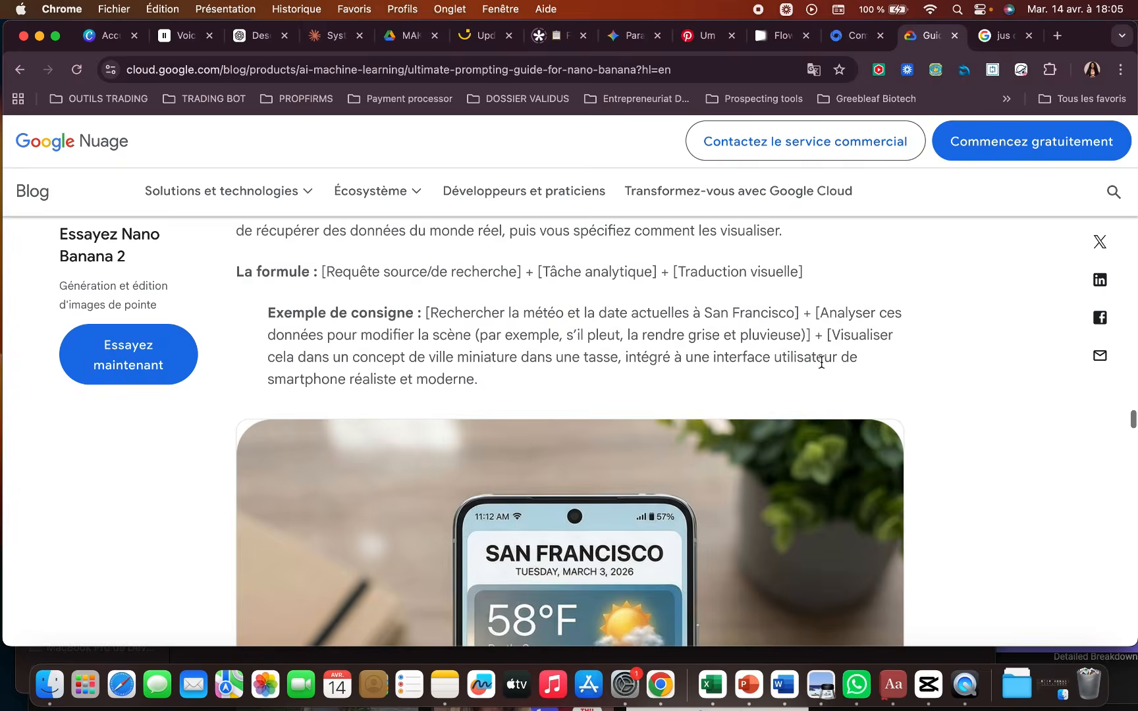
scroll(575, 331, "down", 6)
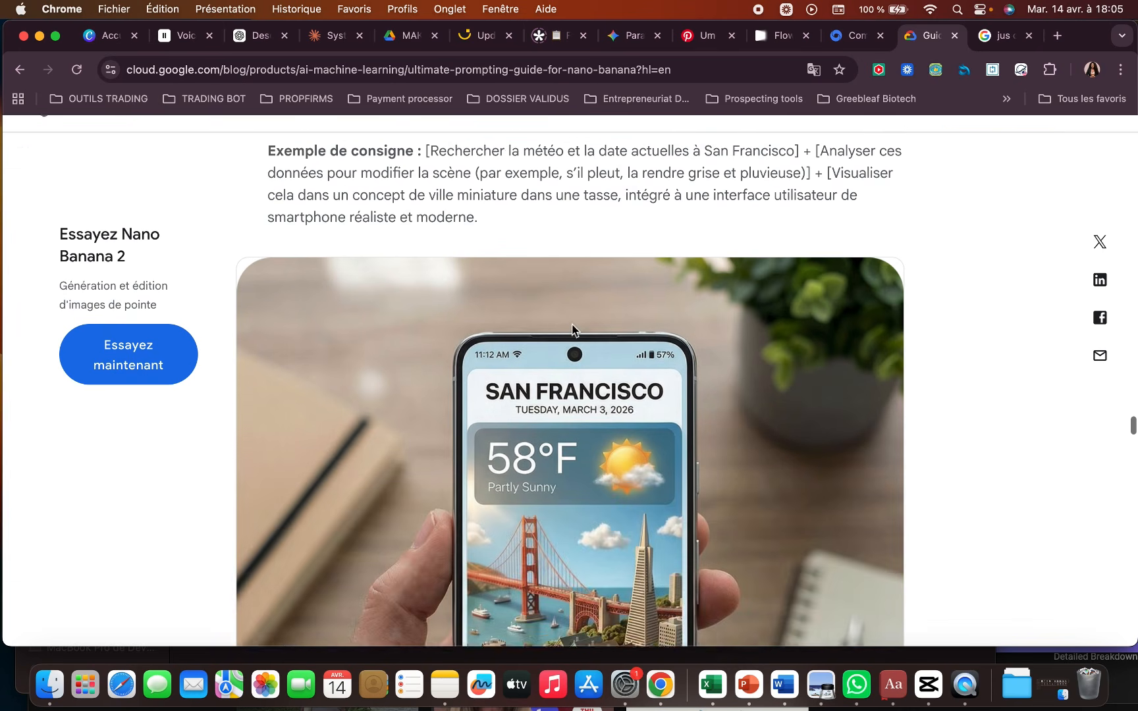
scroll(574, 331, "down", 4)
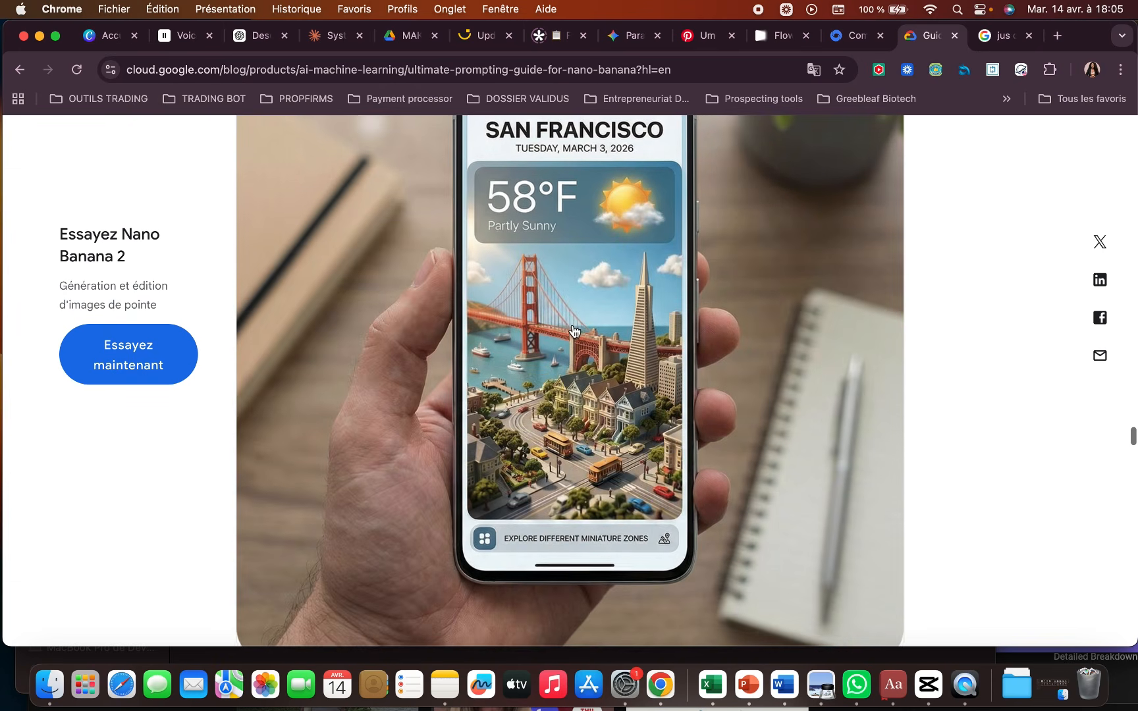
scroll(573, 328, "up", 10)
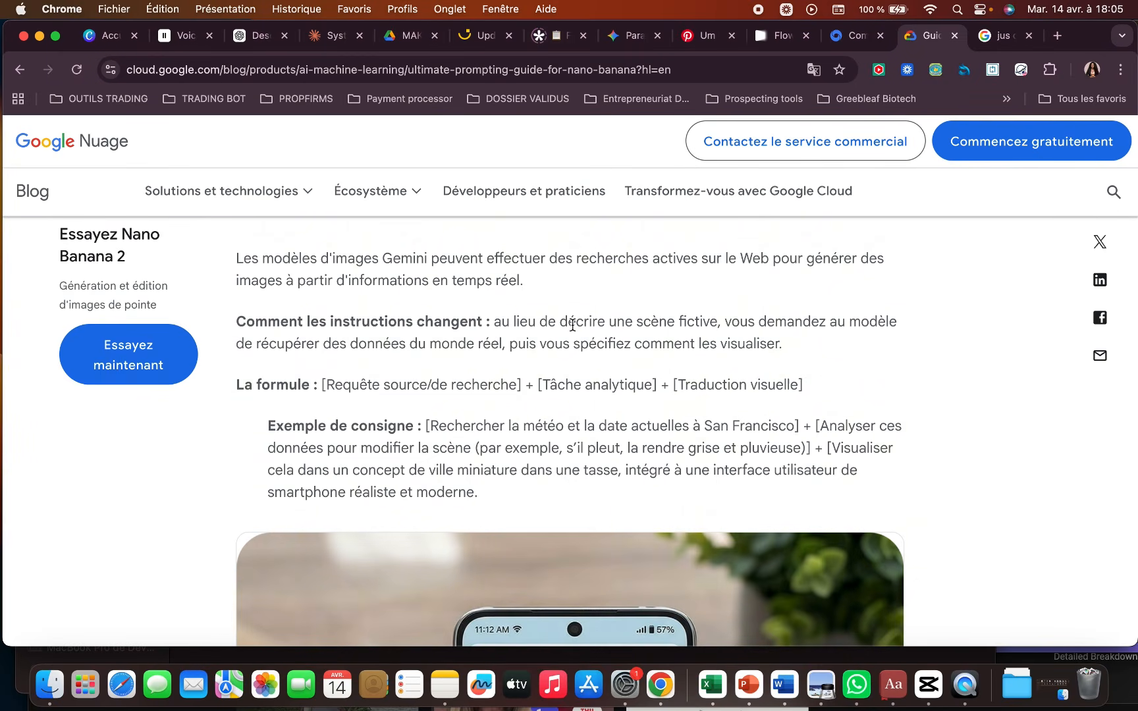
scroll(823, 489, "down", 10)
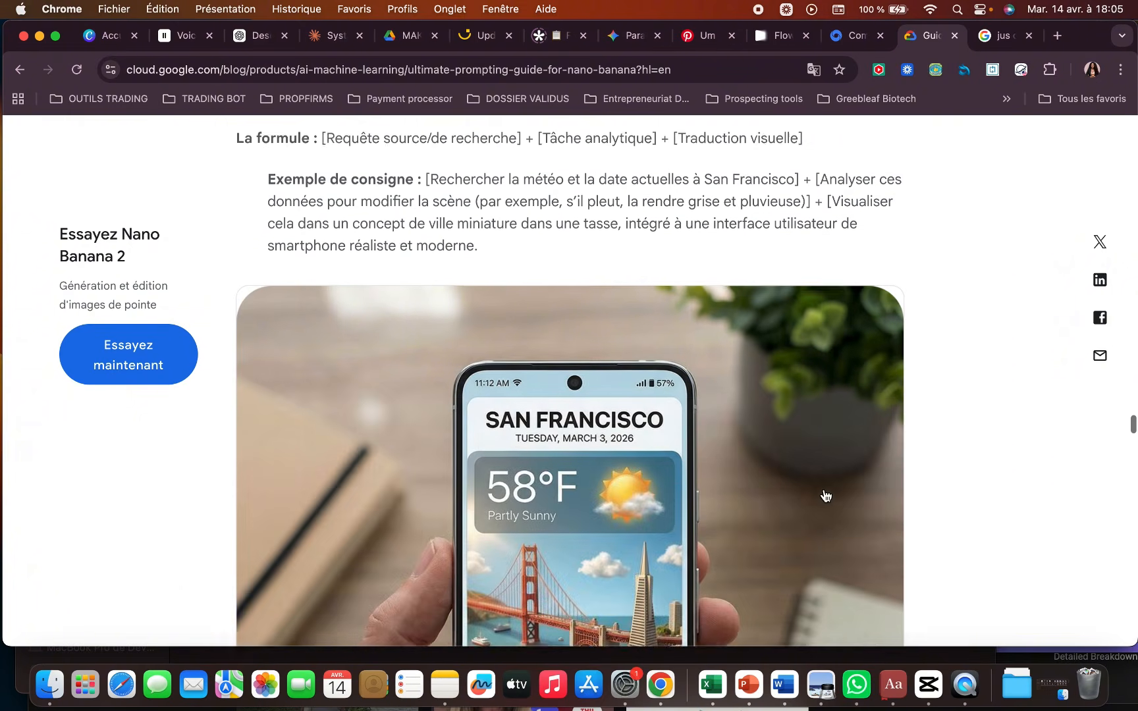
scroll(824, 495, "up", 10)
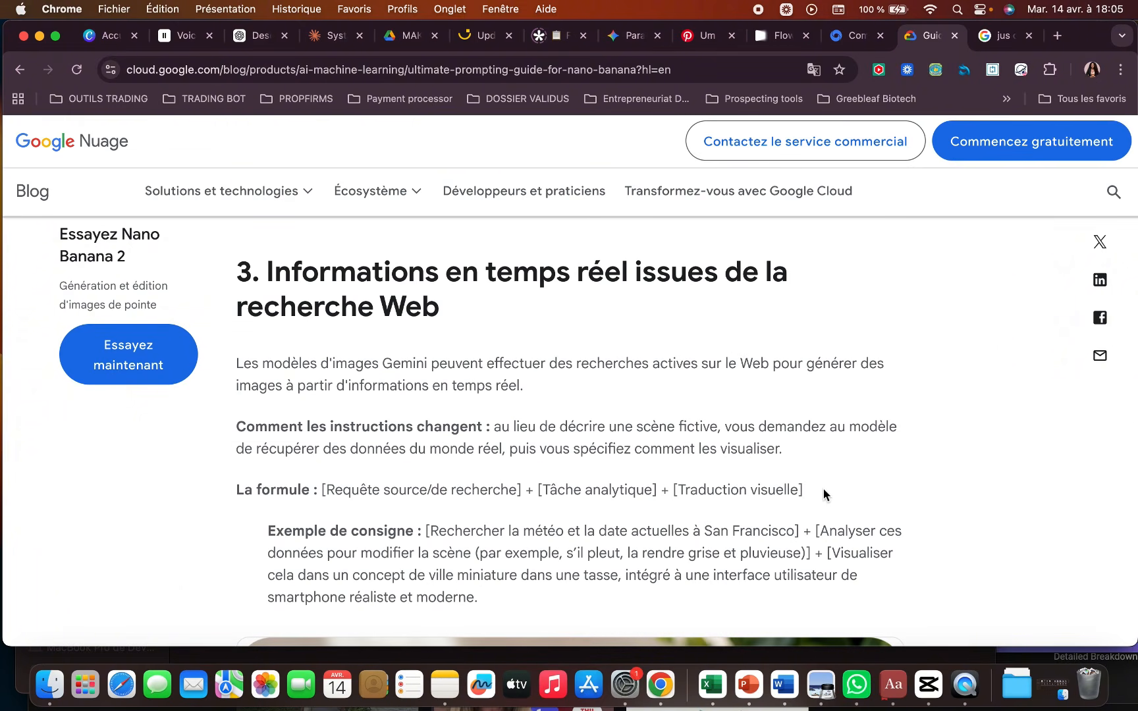
scroll(823, 495, "down", 6)
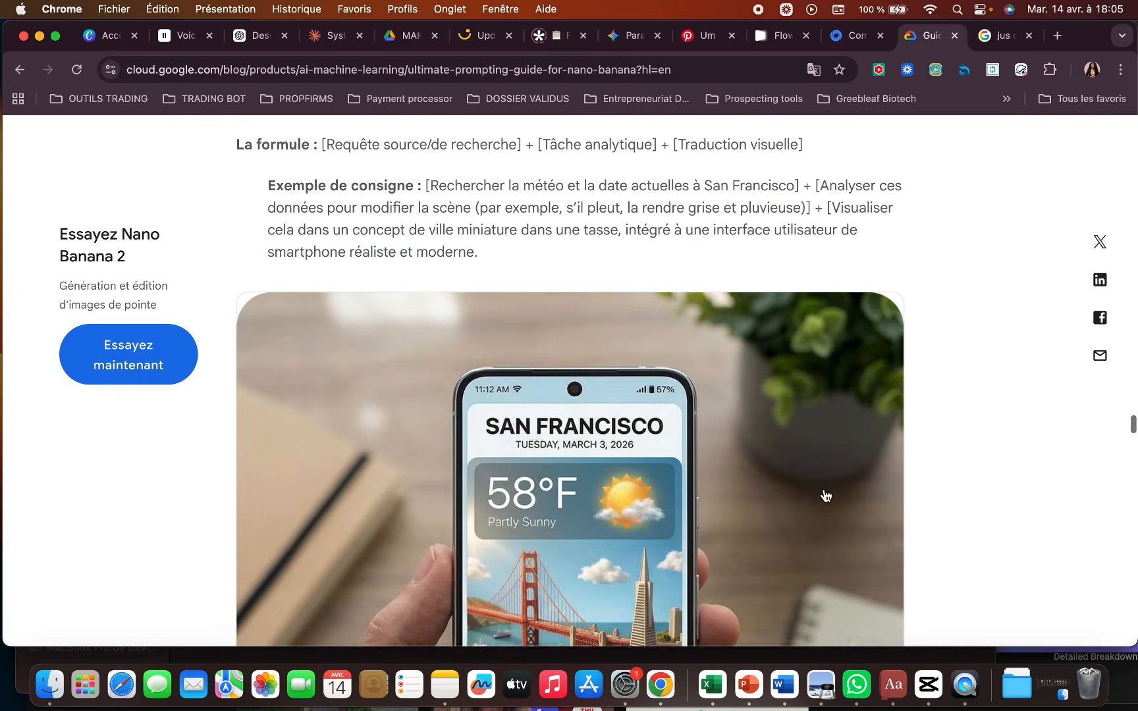
scroll(823, 491, "down", 7)
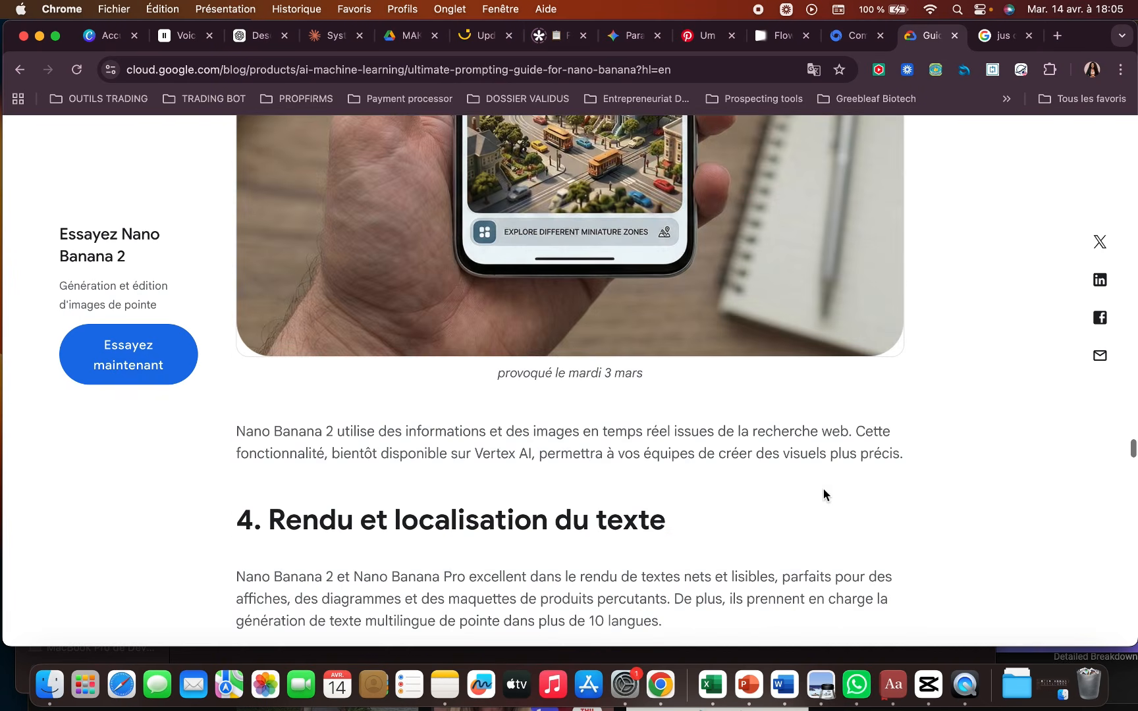
Read the guide's text rendering and localisation rules and examine the "GLOW" cream jar example in three languages.
scroll(823, 489, "down", 3)
scroll(580, 455, "down", 5)
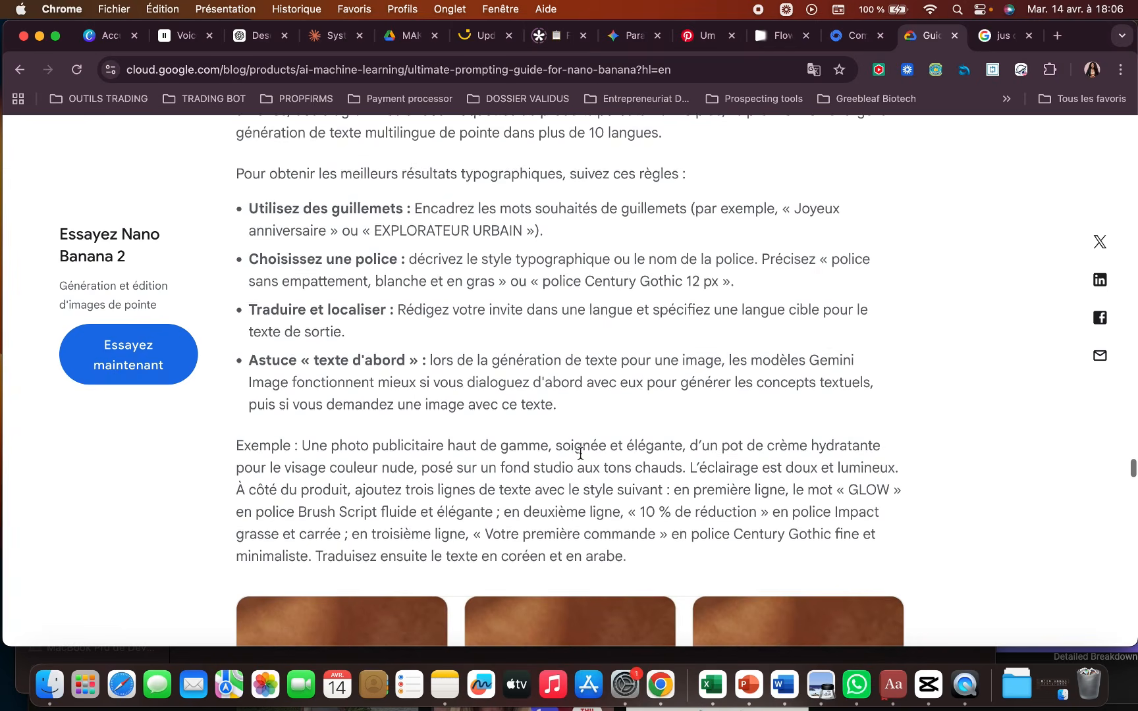
scroll(580, 455, "down", 3)
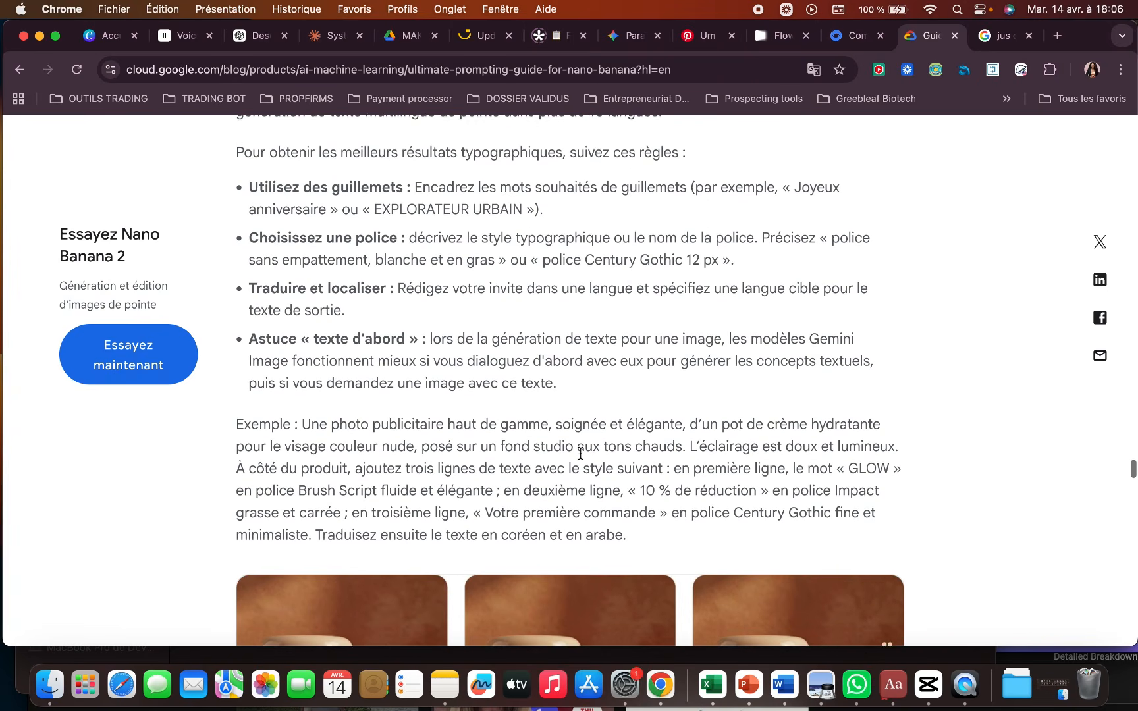
scroll(580, 459, "down", 2)
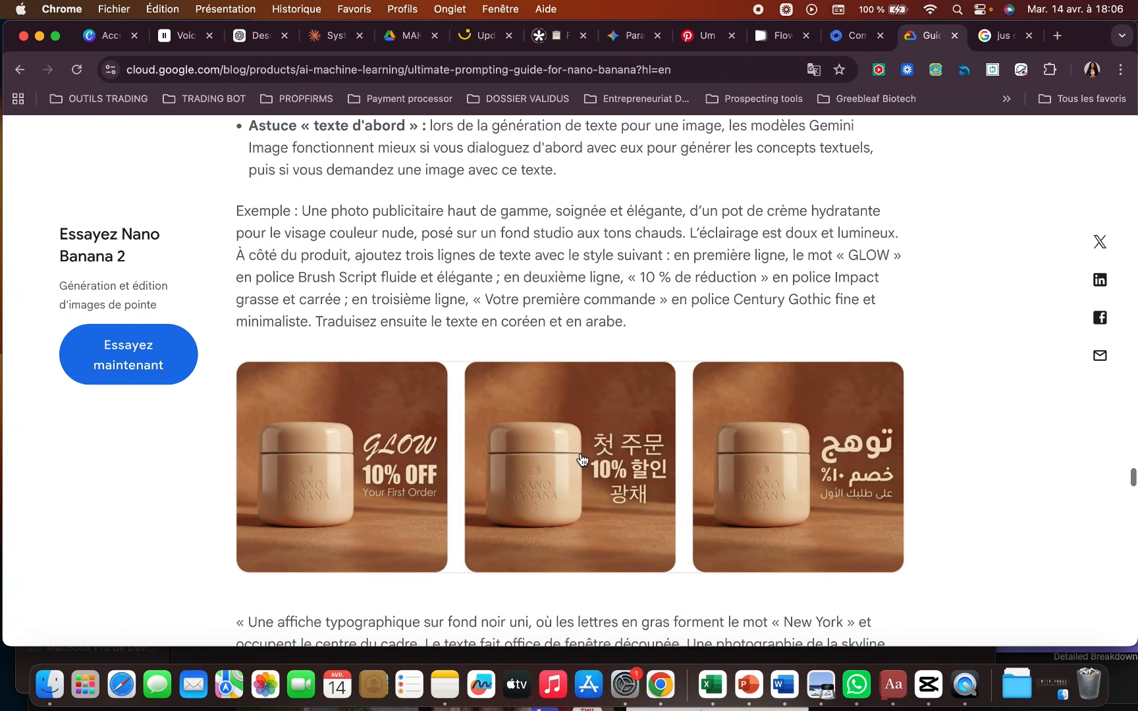
scroll(581, 459, "up", 1)
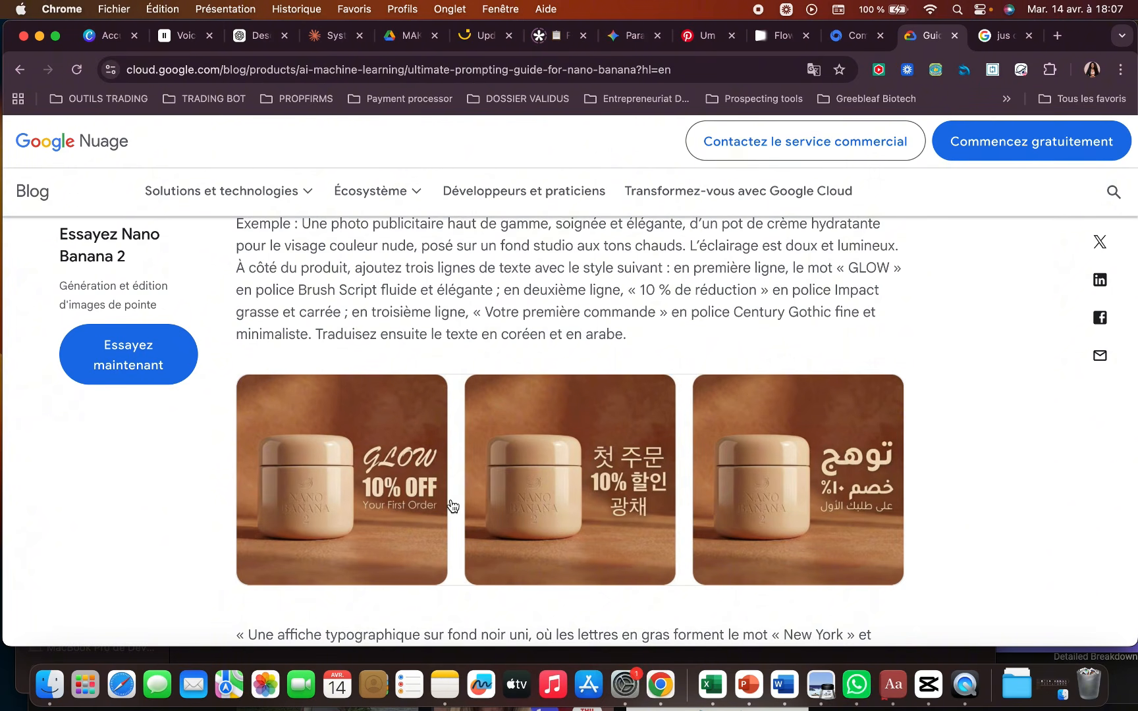
Examine the "New York" typographic poster example and compare its prompt with the cream jar images above it.
scroll(451, 505, "down", 8)
scroll(451, 505, "up", 5)
scroll(451, 506, "down", 5)
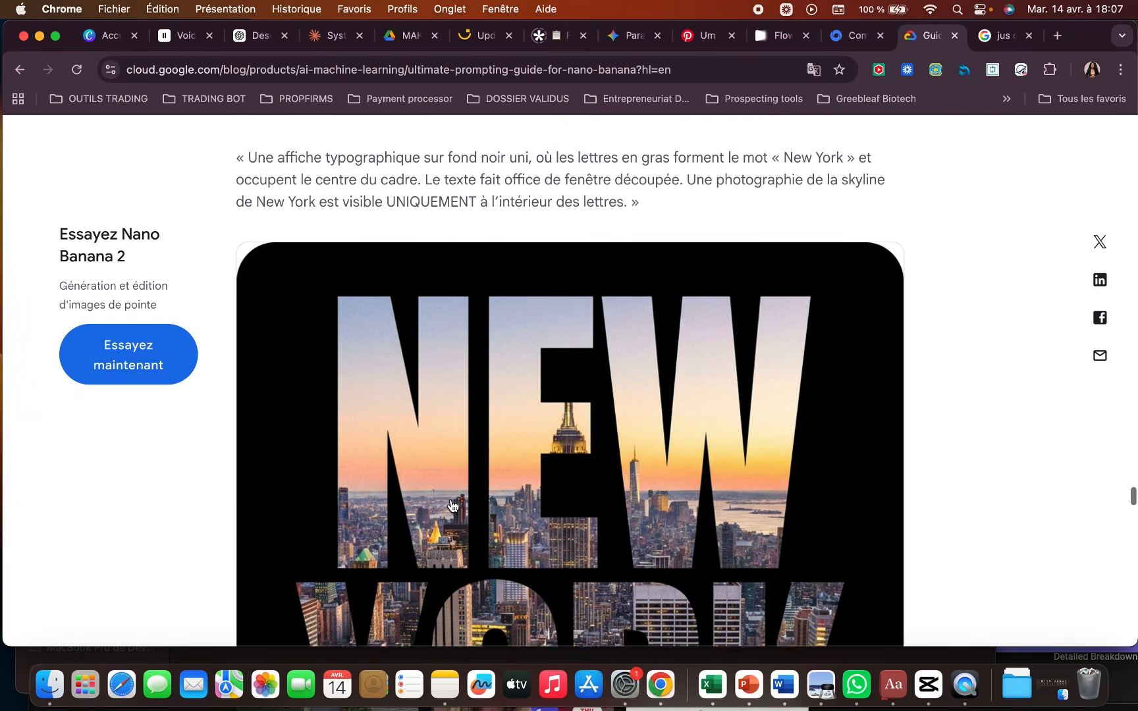
scroll(451, 506, "down", 1)
scroll(589, 325, "up", 3)
scroll(589, 332, "down", 3)
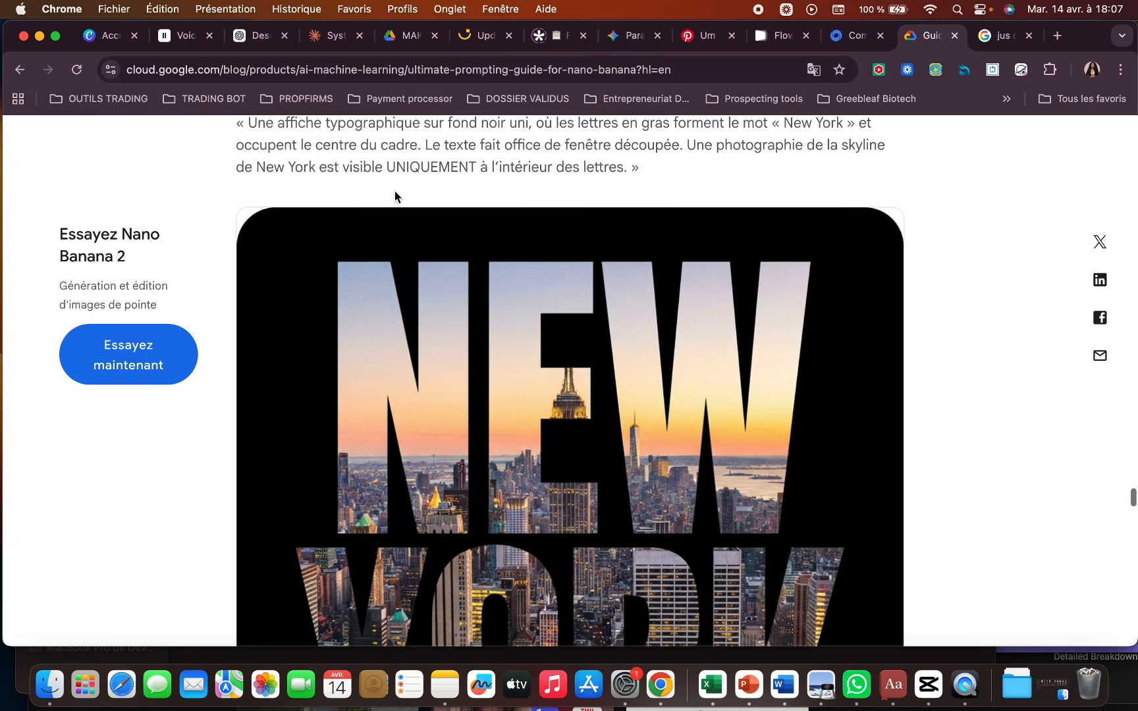
scroll(470, 343, "down", 3)
scroll(221, 507, "up", 6)
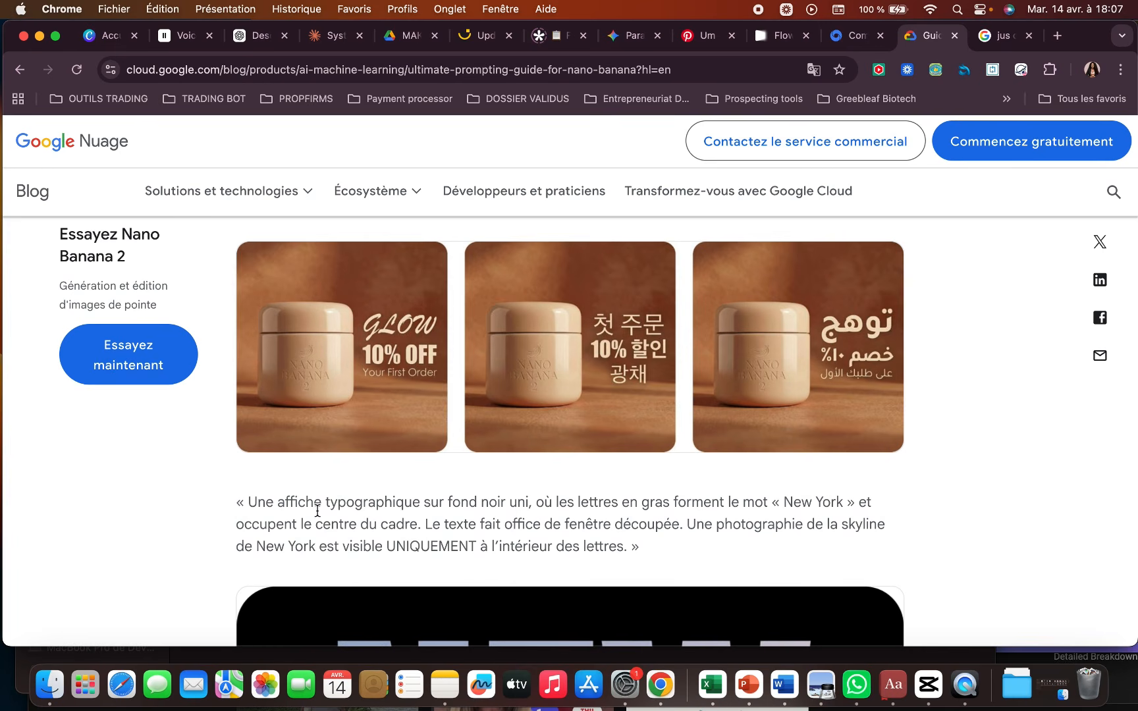
scroll(445, 508, "down", 1)
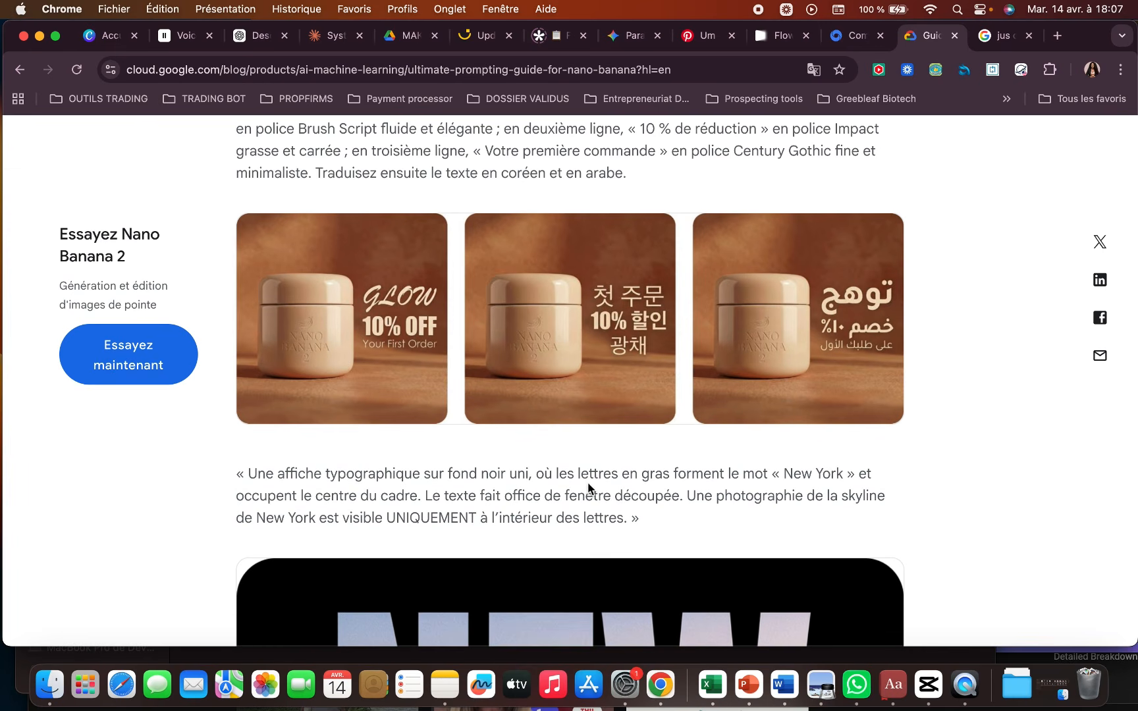
Copy the full "New York" typographic poster prompt from the guide.
scroll(668, 493, "down", 5)
scroll(691, 485, "up", 4)
triple_click(690, 485)
key("super+c")
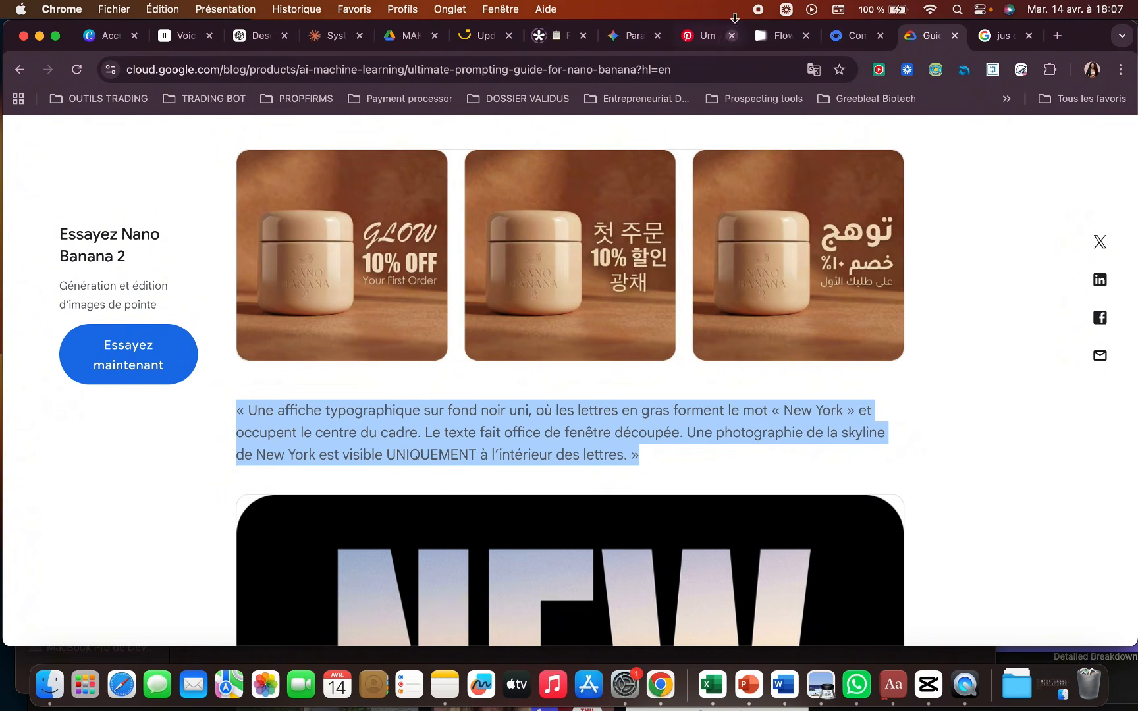
Return to the Flow project and inspect the 60s filter version of the smiling woman in the grey top up close.
left_click(770, 34)
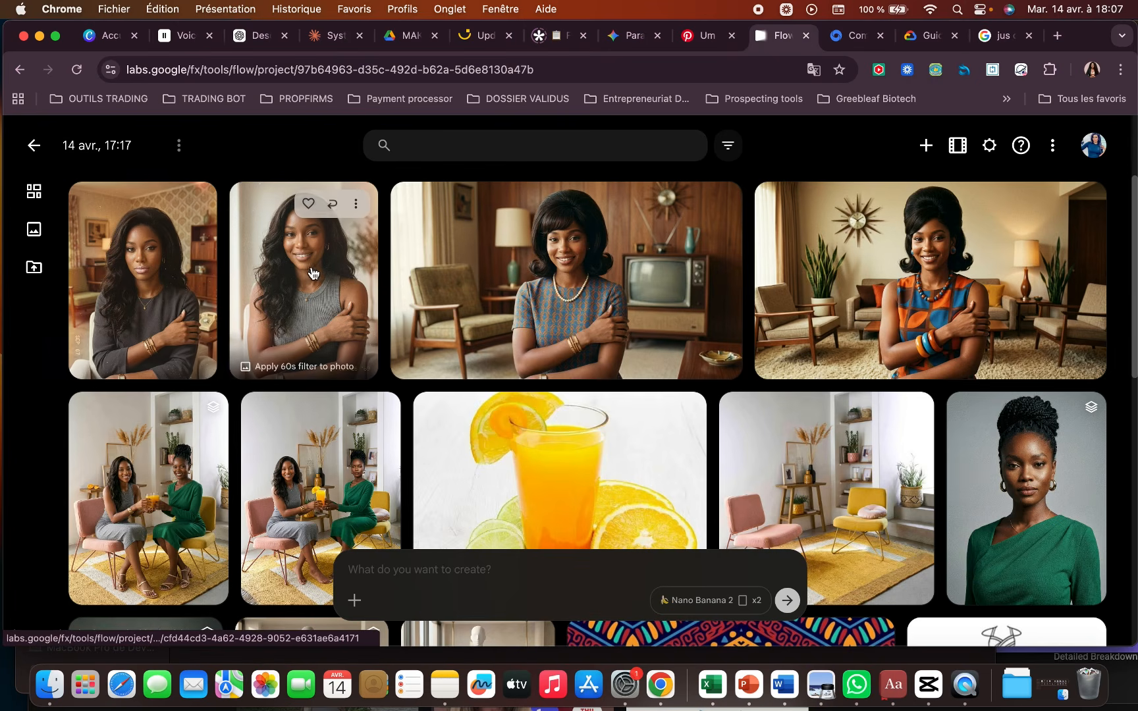
left_click(288, 290)
scroll(527, 307, "up", 5)
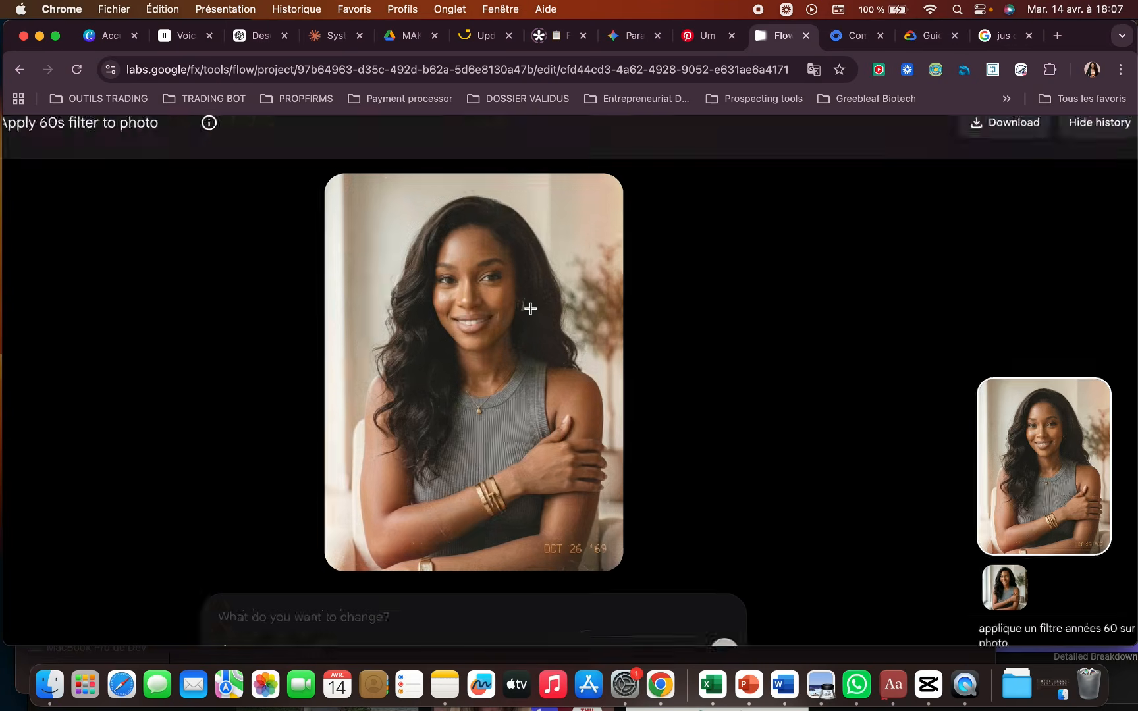
scroll(531, 308, "down", 5)
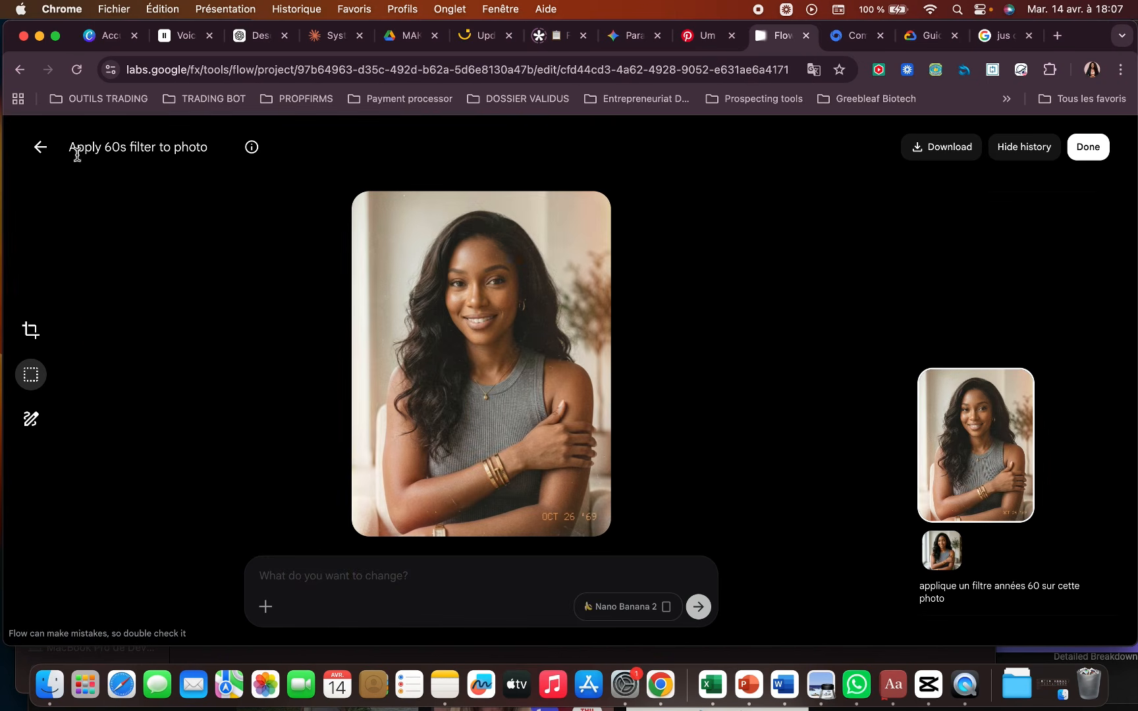
left_click(40, 146)
Inspect the 60s filter version with the vintage living room background up close and return to the project.
left_click(151, 251)
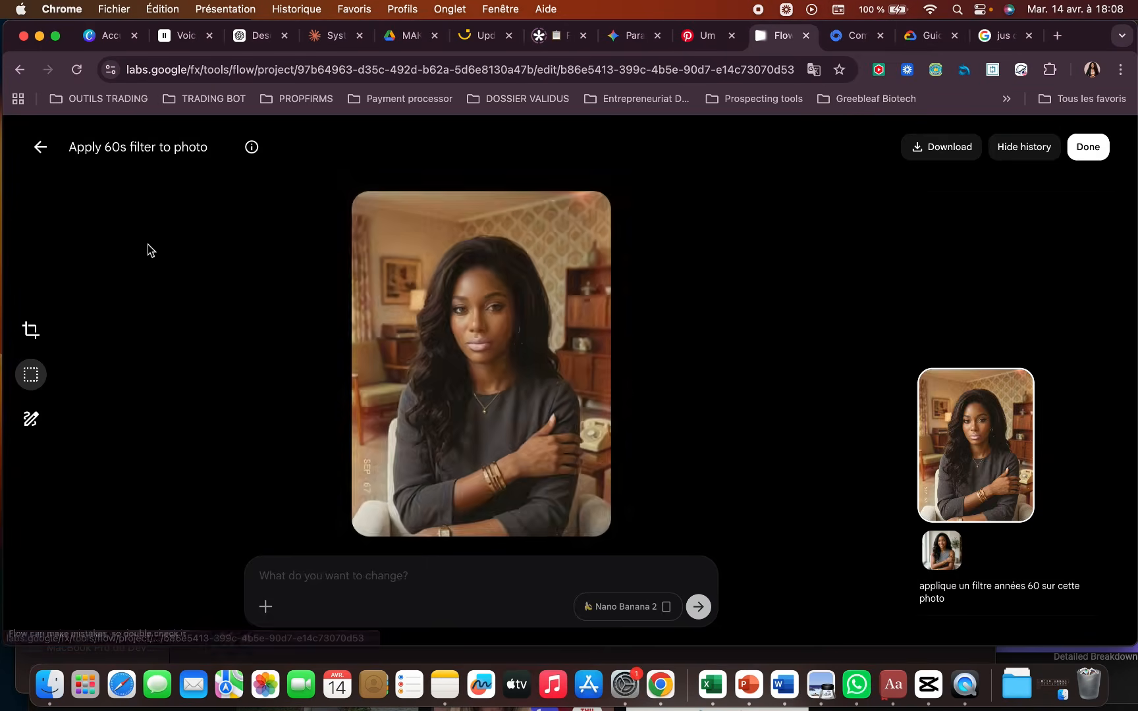
scroll(533, 302, "up", 5)
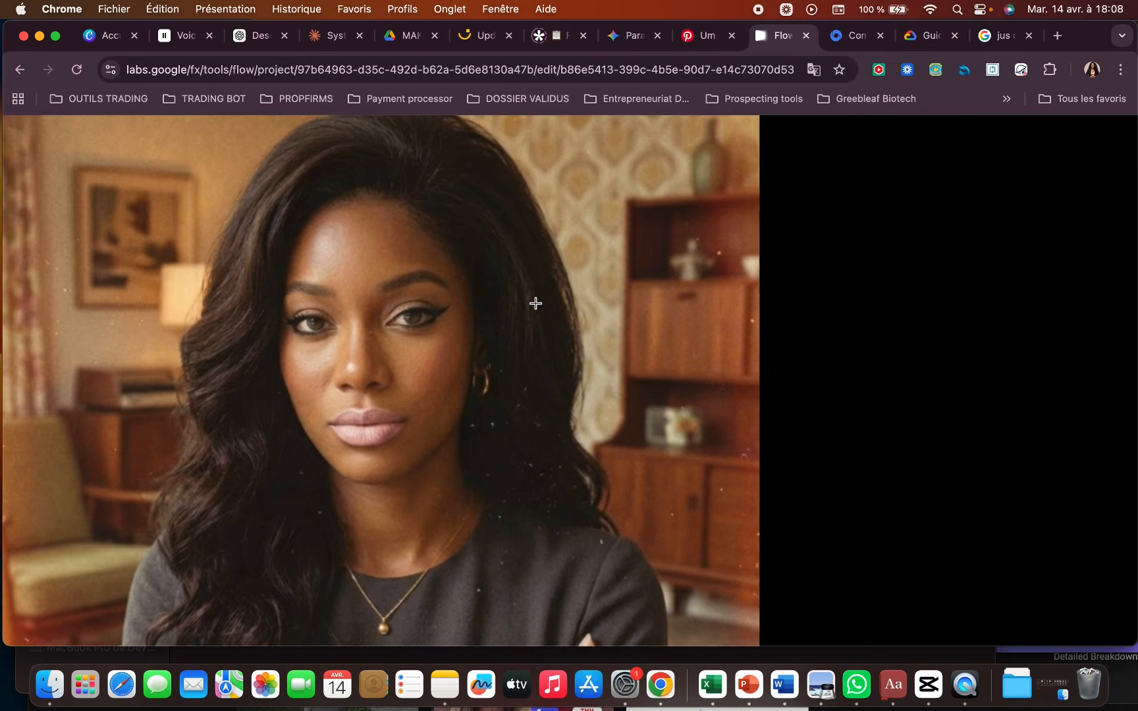
scroll(536, 303, "down", 2)
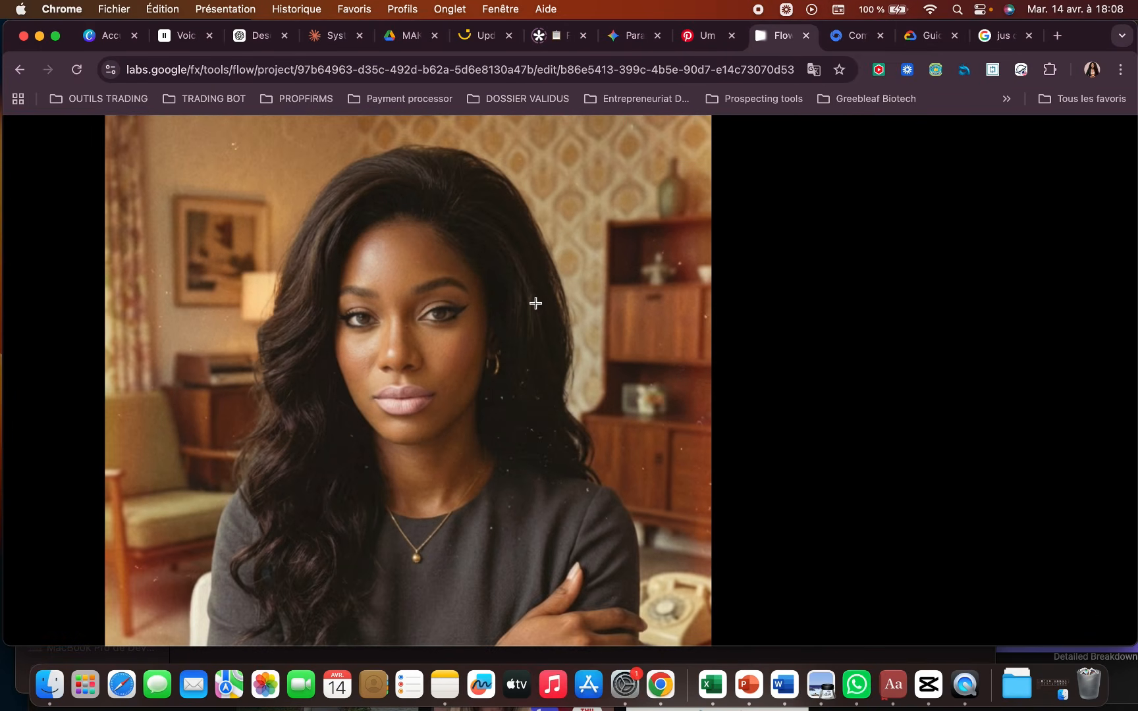
scroll(535, 303, "down", 3)
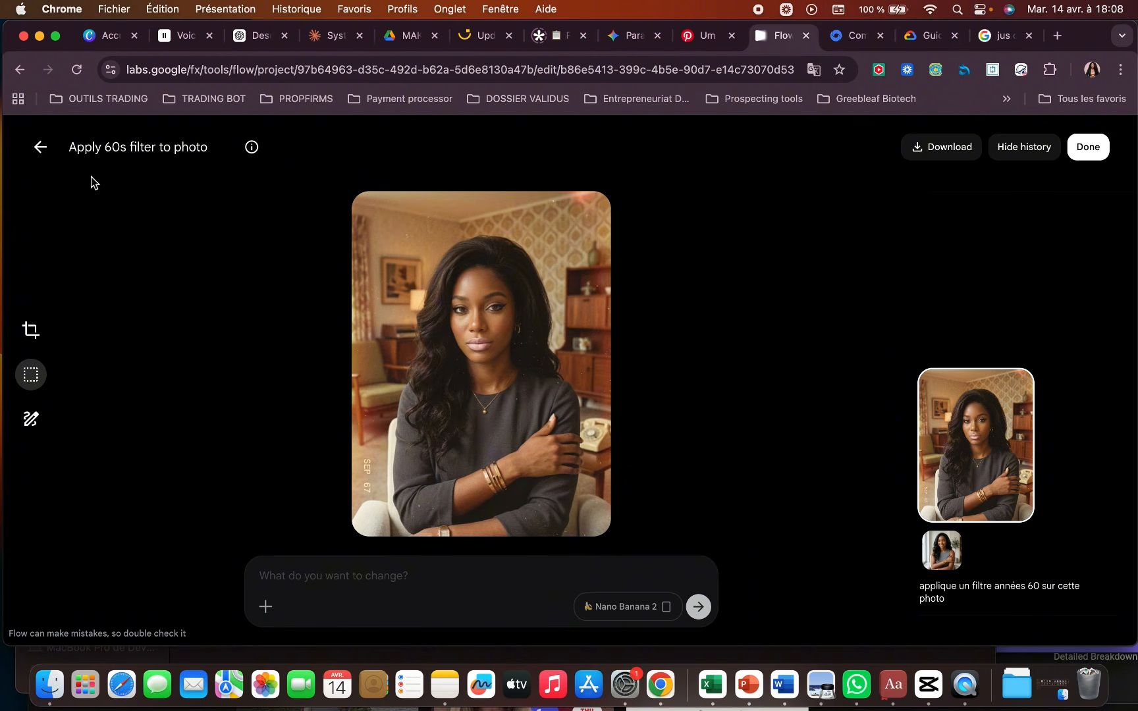
left_click(40, 148)
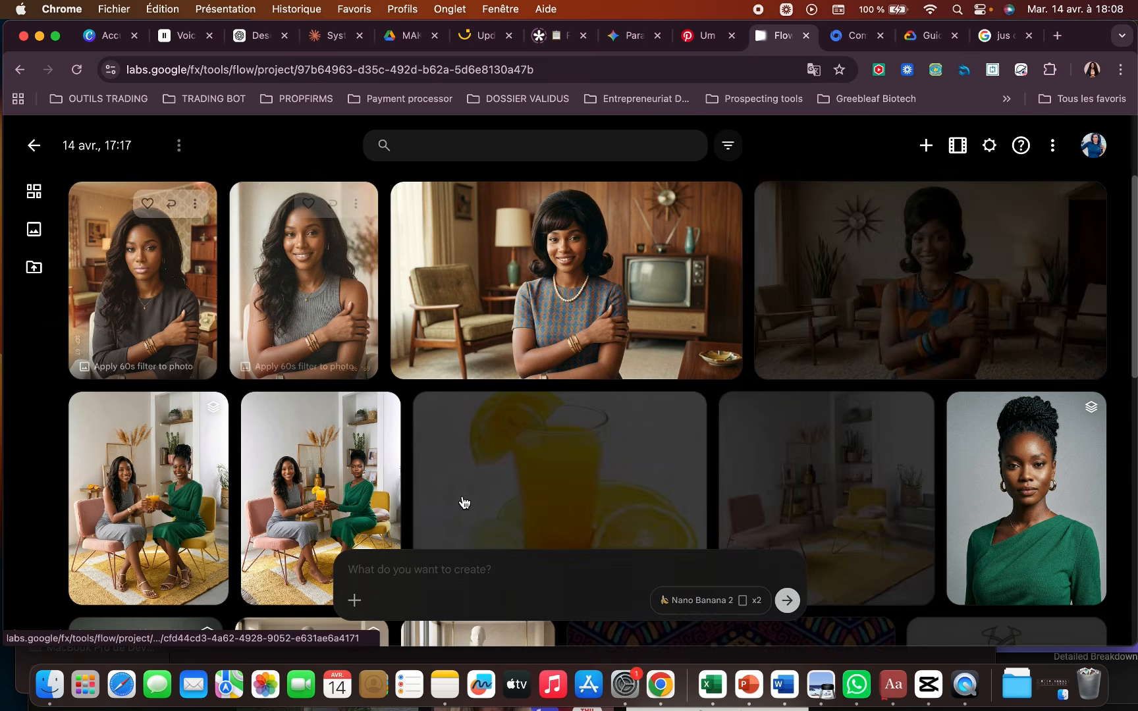
Paste the poster prompt into the creation prompt without its outer quotation marks and replace the lettering "New York" with "AFRICA IA MASTERY".
left_click(426, 570)
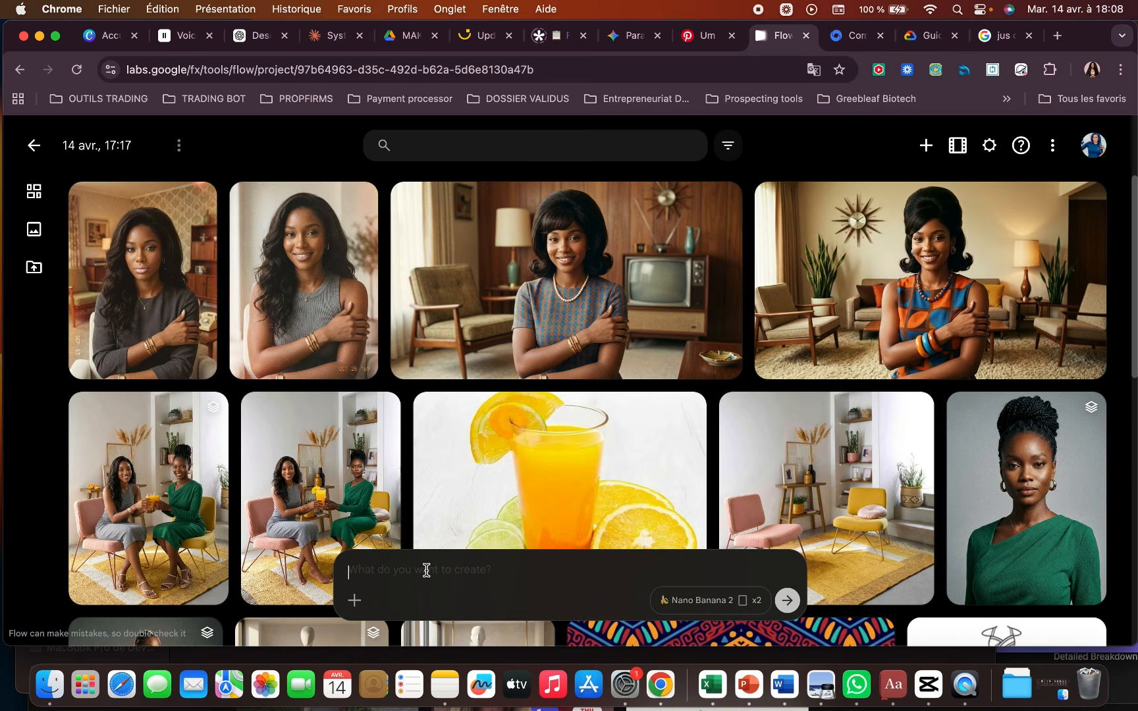
key("super+v")
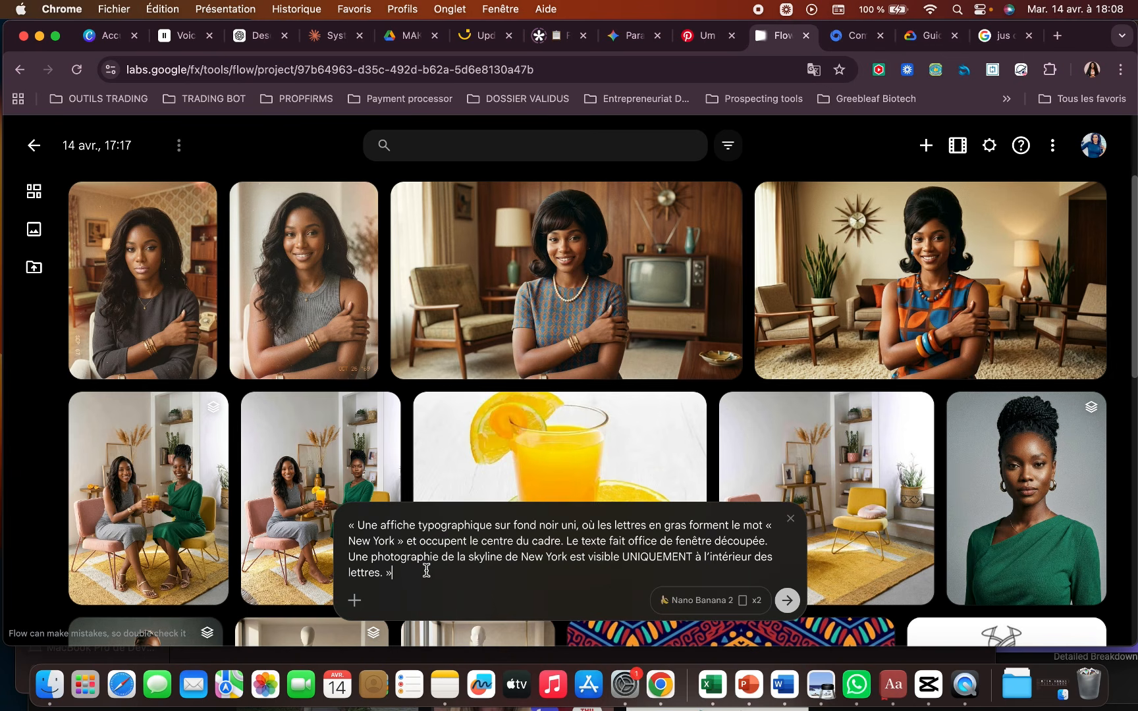
left_click_drag(395, 540, 339, 547)
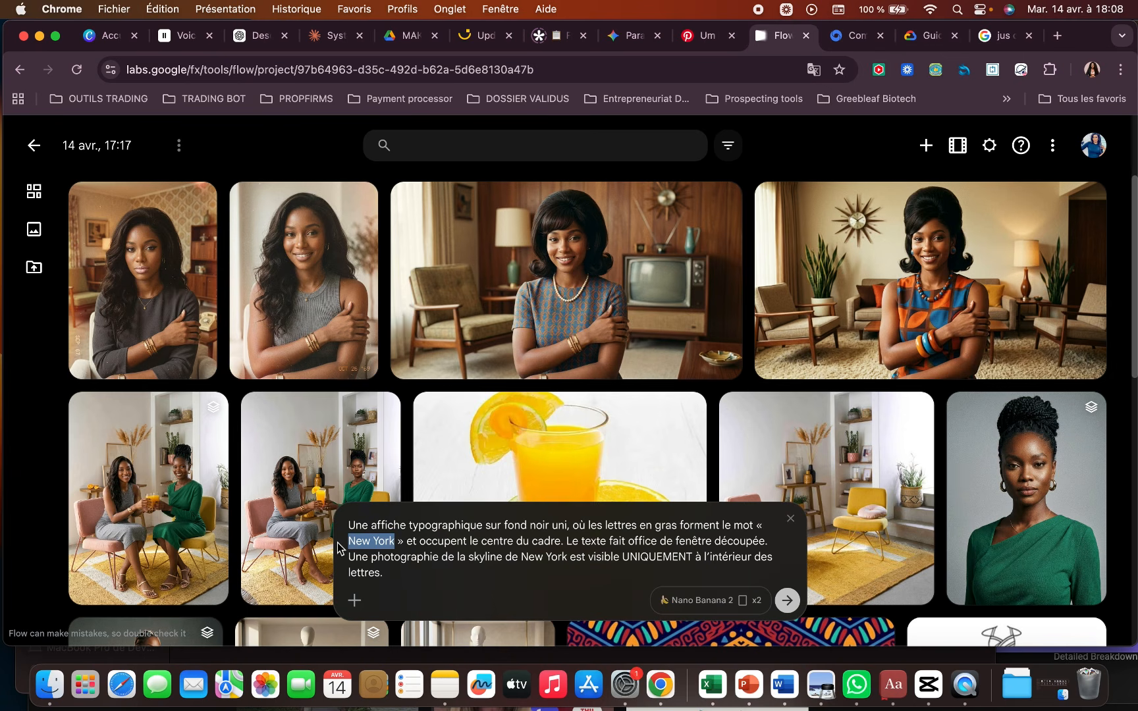
type("AFRICA IA MASTERY")
Select "New York" in the poster prompt's skyline sentence and switch to the Nano Banana guide's section on directing like an art director.
left_click_drag(620, 557, 582, 559)
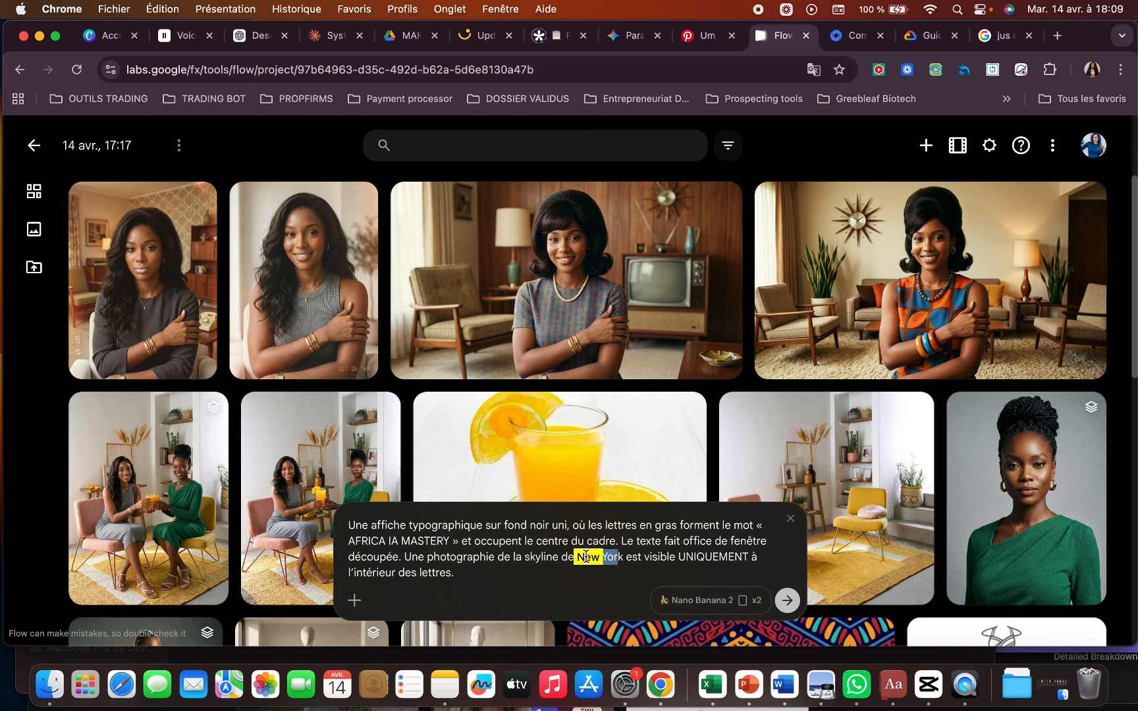
key("ctrl+Tab")
key("ctrl+Tab")
scroll(874, 434, "down", 5)
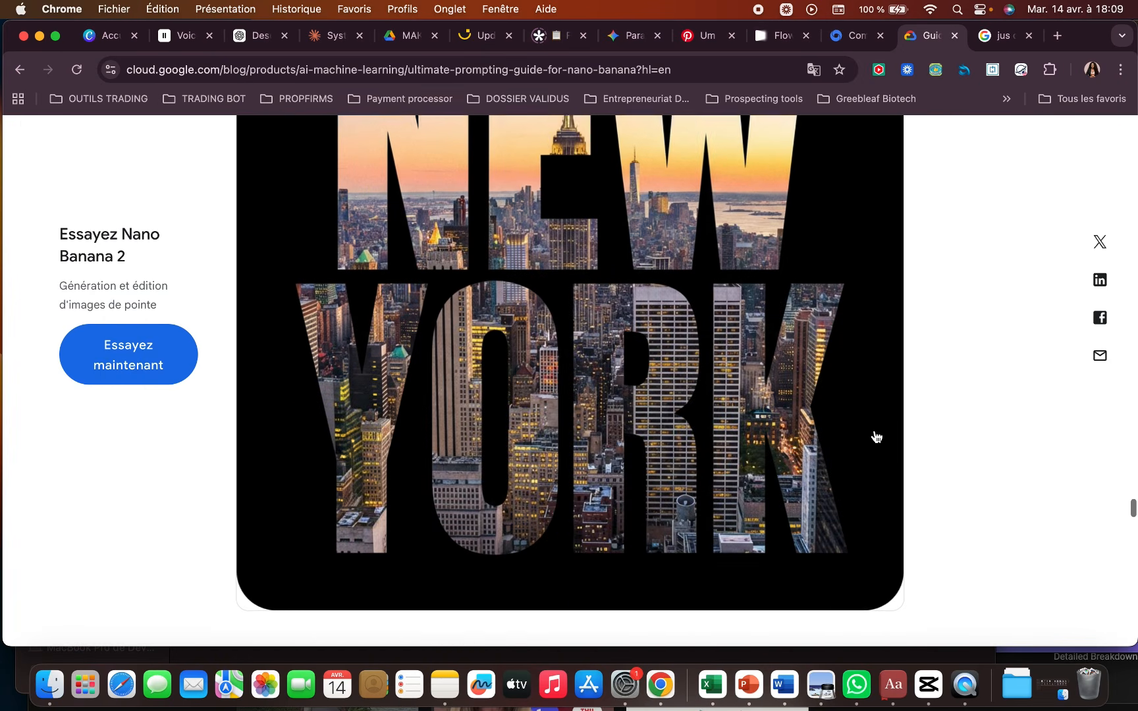
scroll(876, 437, "down", 7)
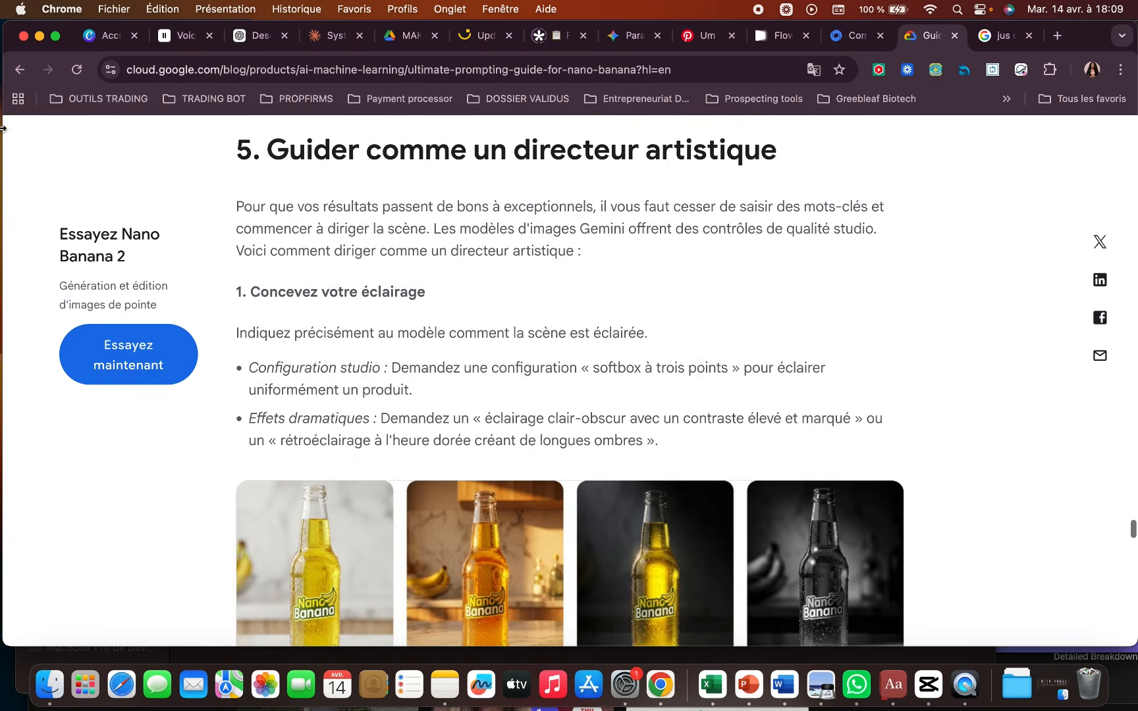
Read the guide's advice on designing the lighting and compare the bottle photos under the different lighting setups.
scroll(718, 304, "down", 1)
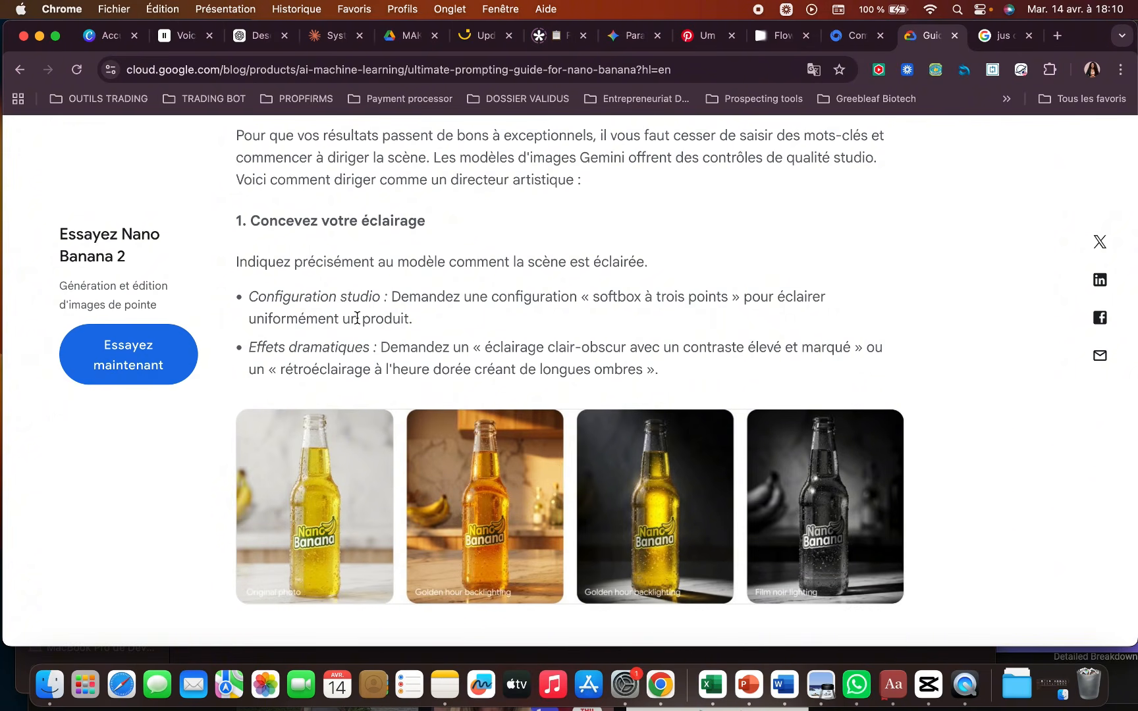
scroll(357, 318, "down", 1)
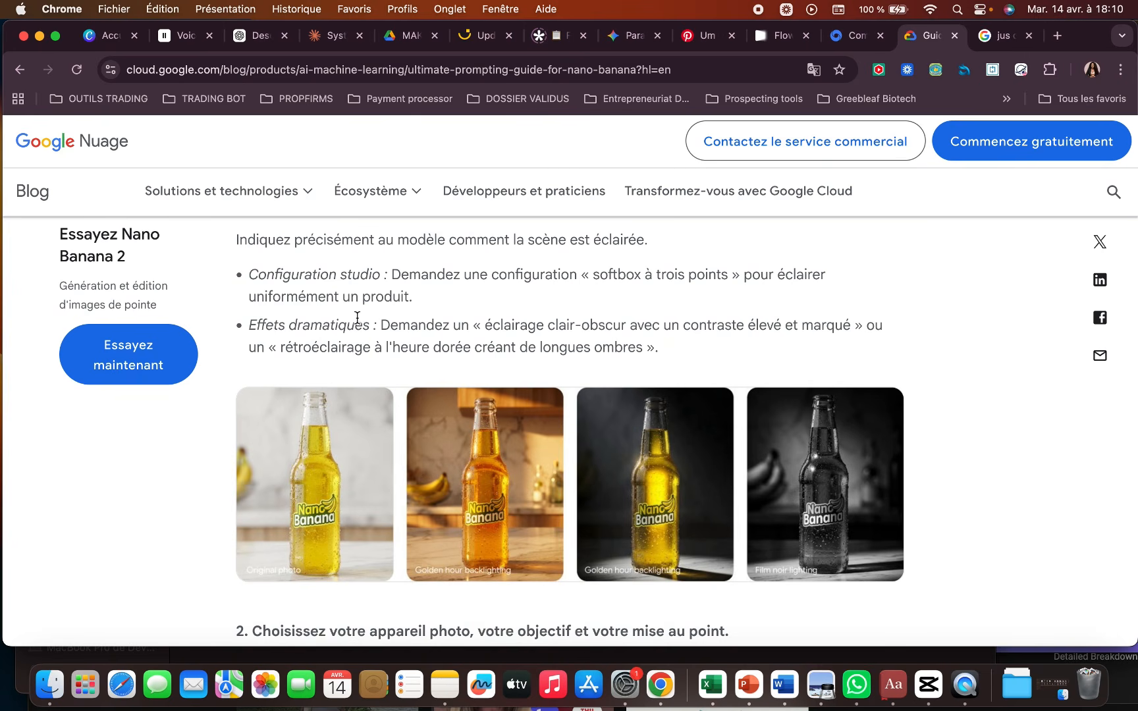
scroll(359, 329, "up", 1)
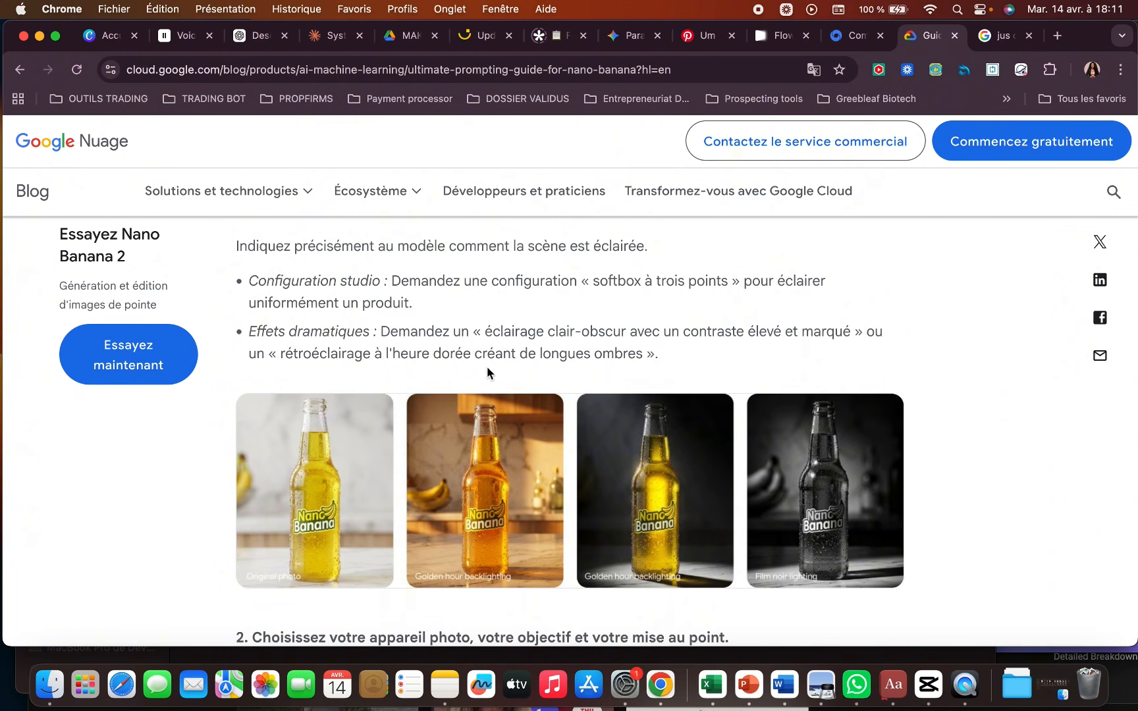
scroll(432, 492, "down", 3)
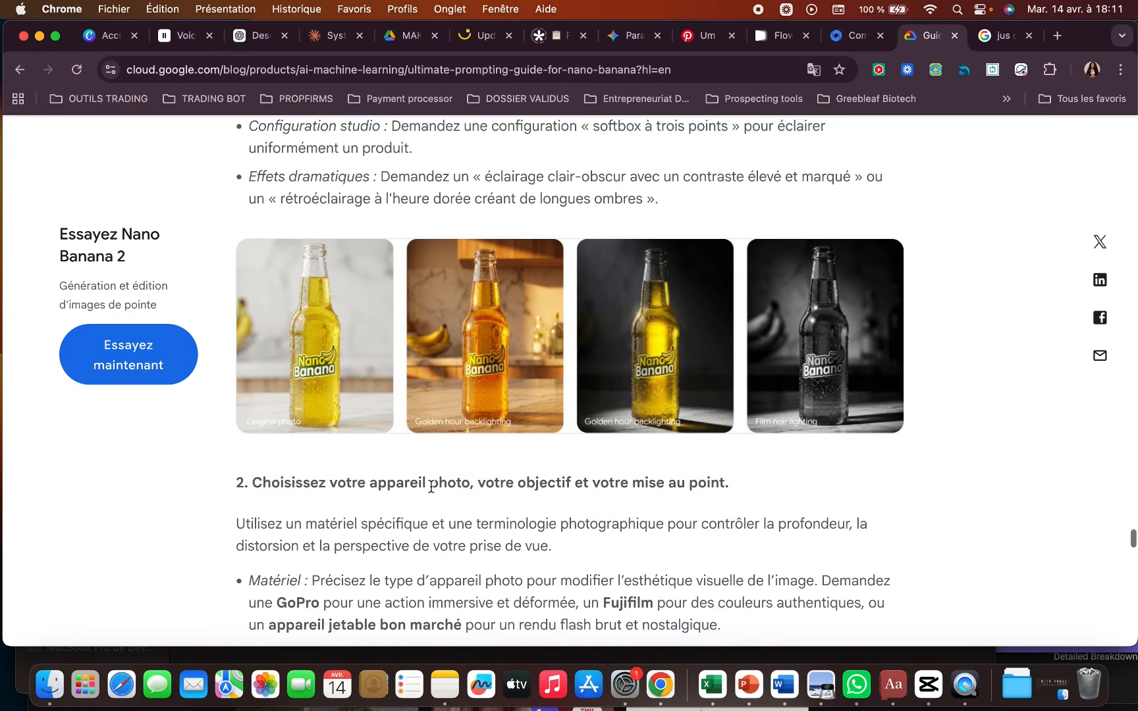
scroll(433, 493, "up", 2)
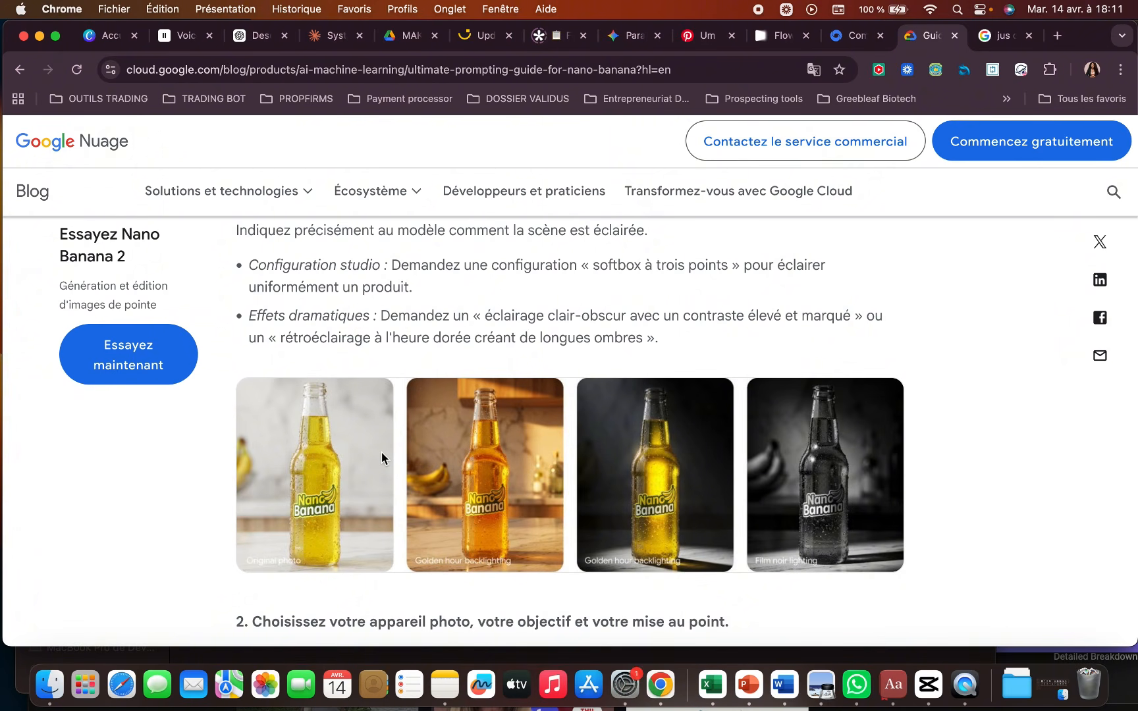
scroll(381, 452, "up", 2)
scroll(381, 454, "down", 5)
scroll(382, 457, "up", 1)
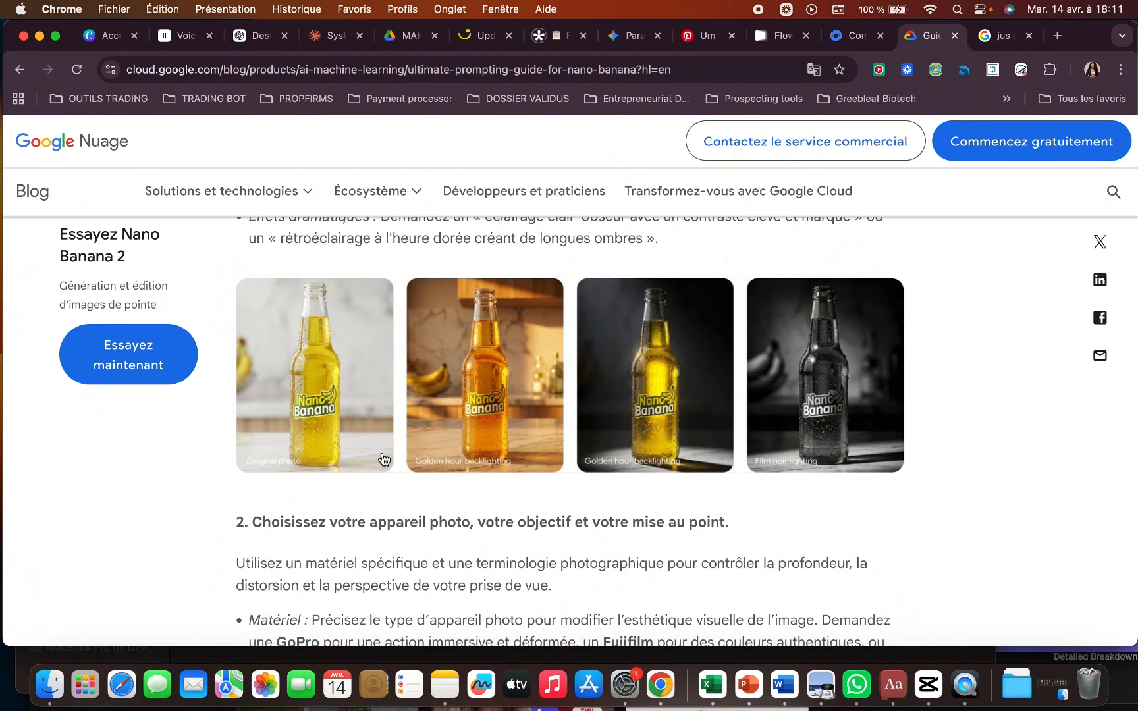
Read the guide's advice on choosing the camera, lens and focus, including the hardware and lens examples.
scroll(384, 460, "down", 4)
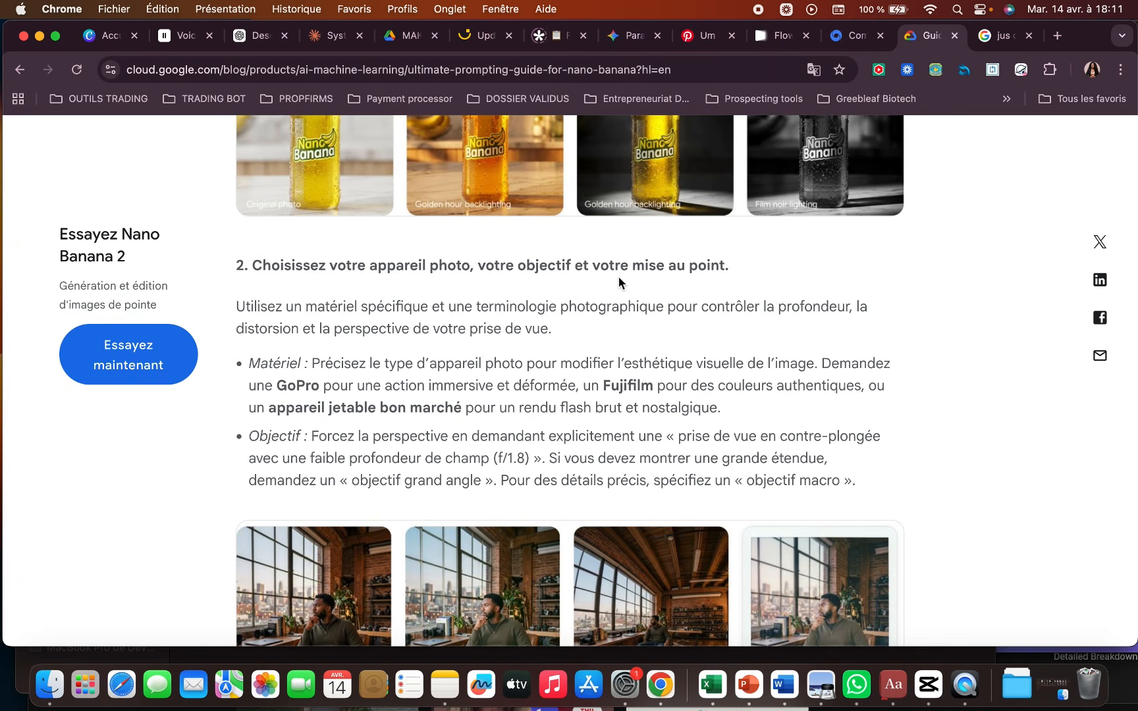
scroll(619, 283, "up", 3)
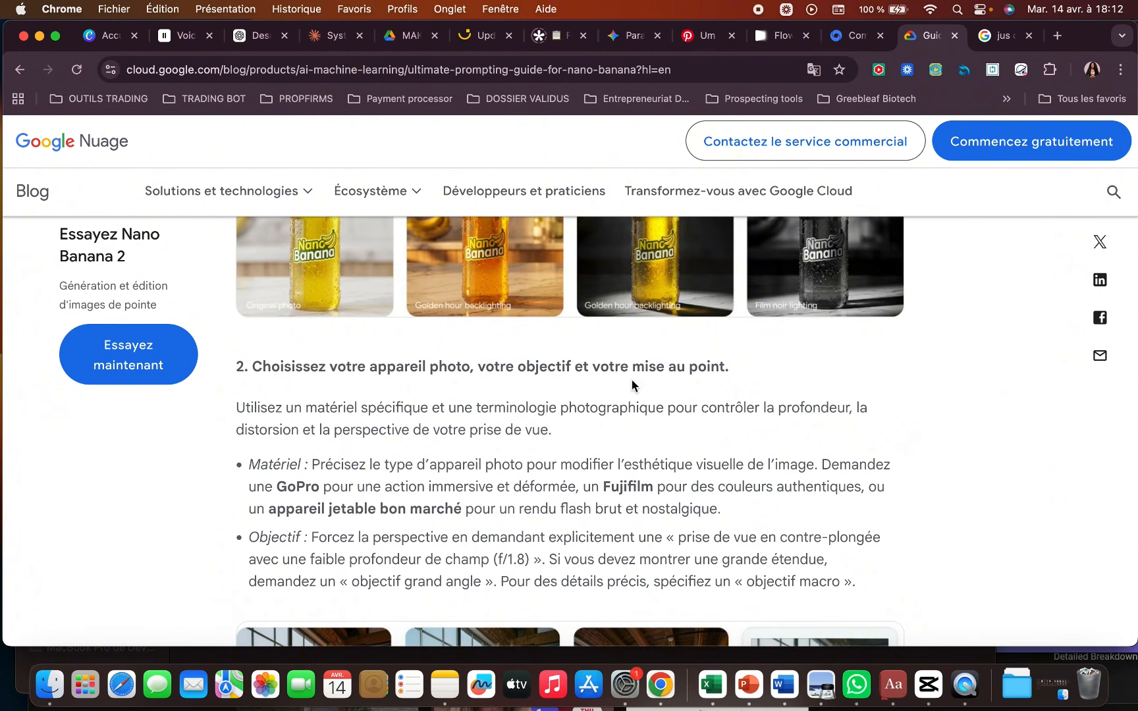
scroll(631, 379, "down", 2)
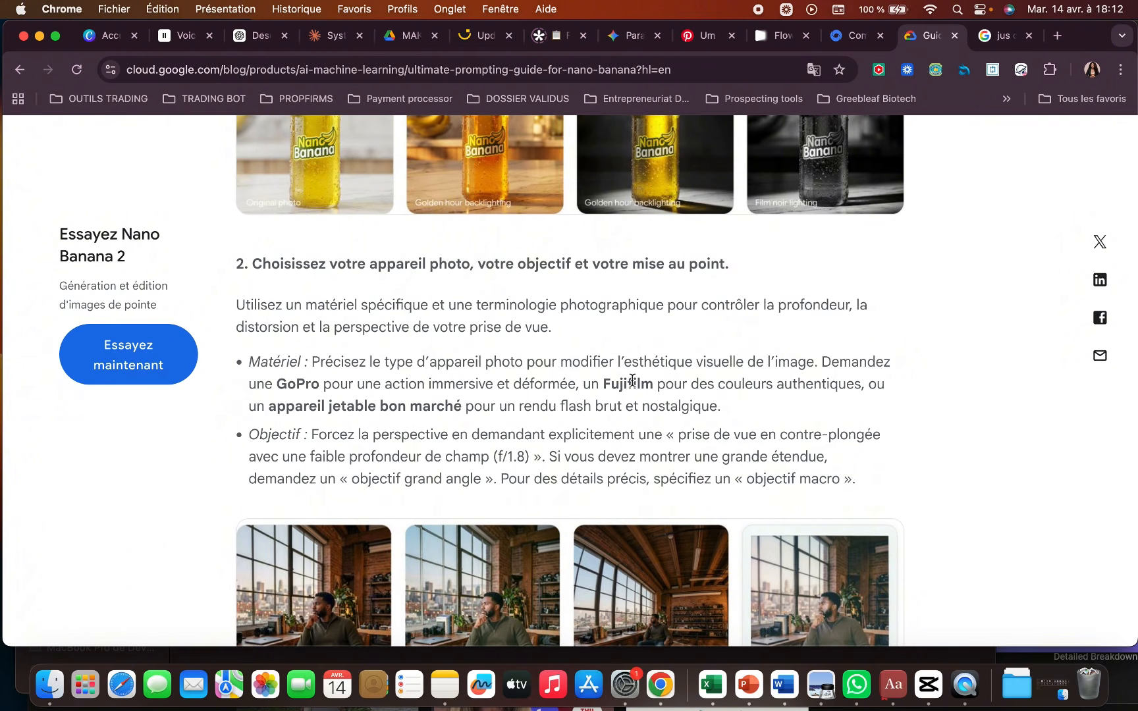
scroll(301, 263, "down", 3)
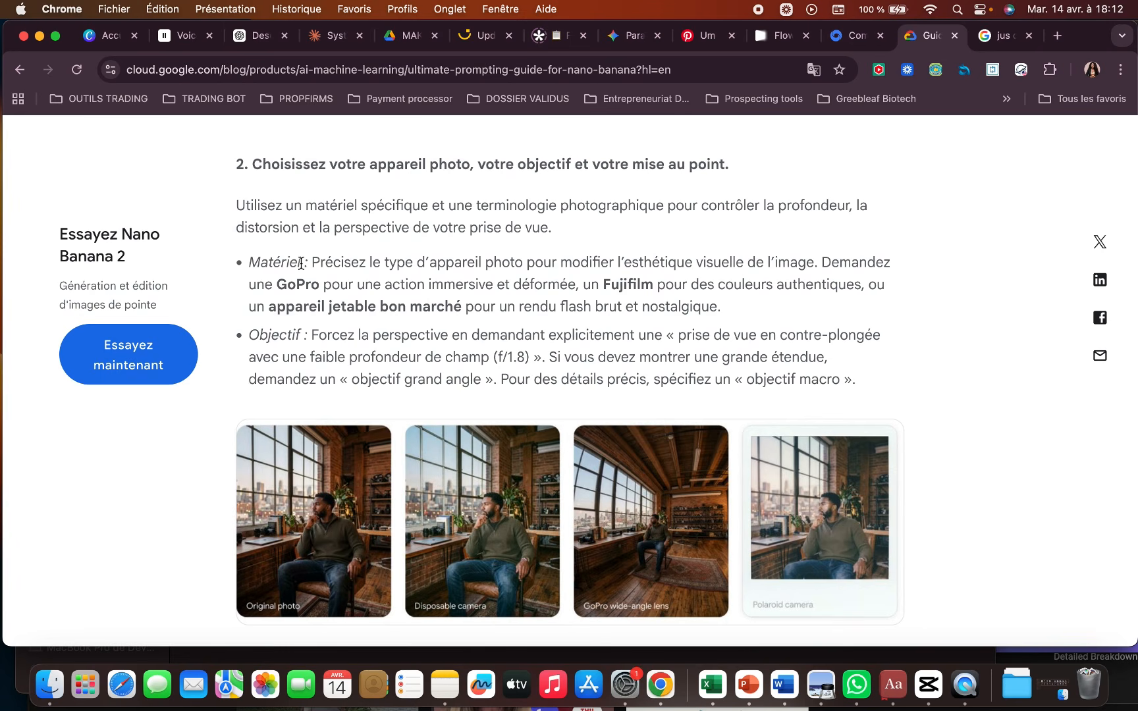
scroll(395, 270, "down", 1)
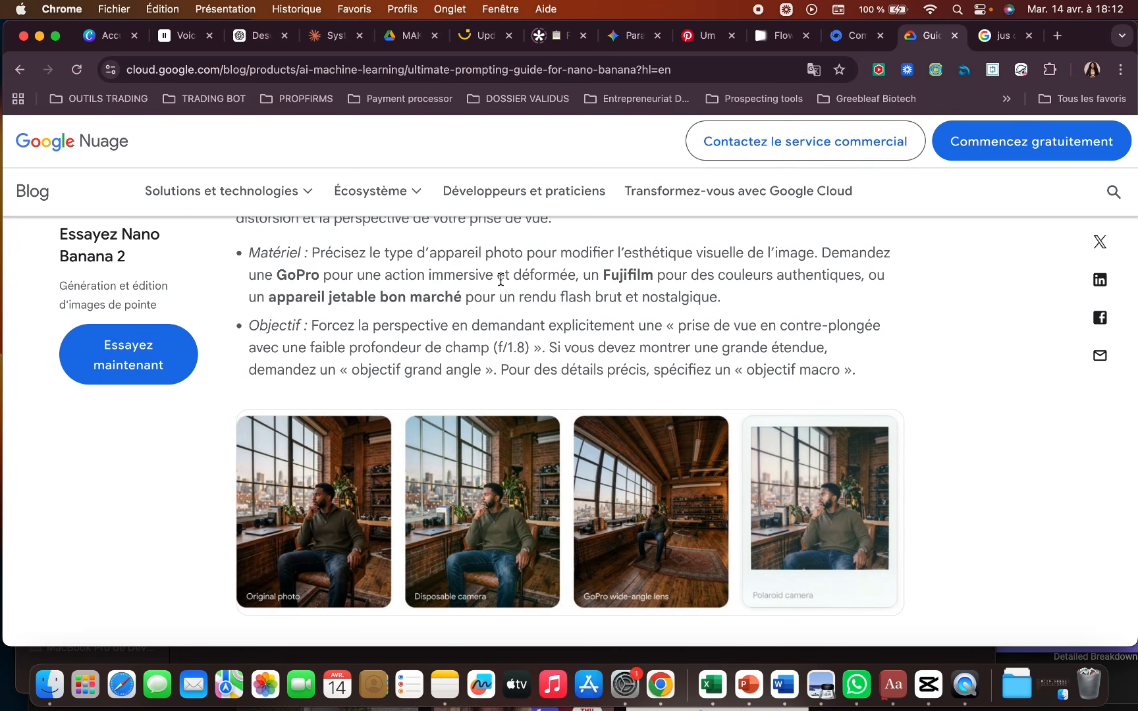
scroll(501, 280, "down", 5)
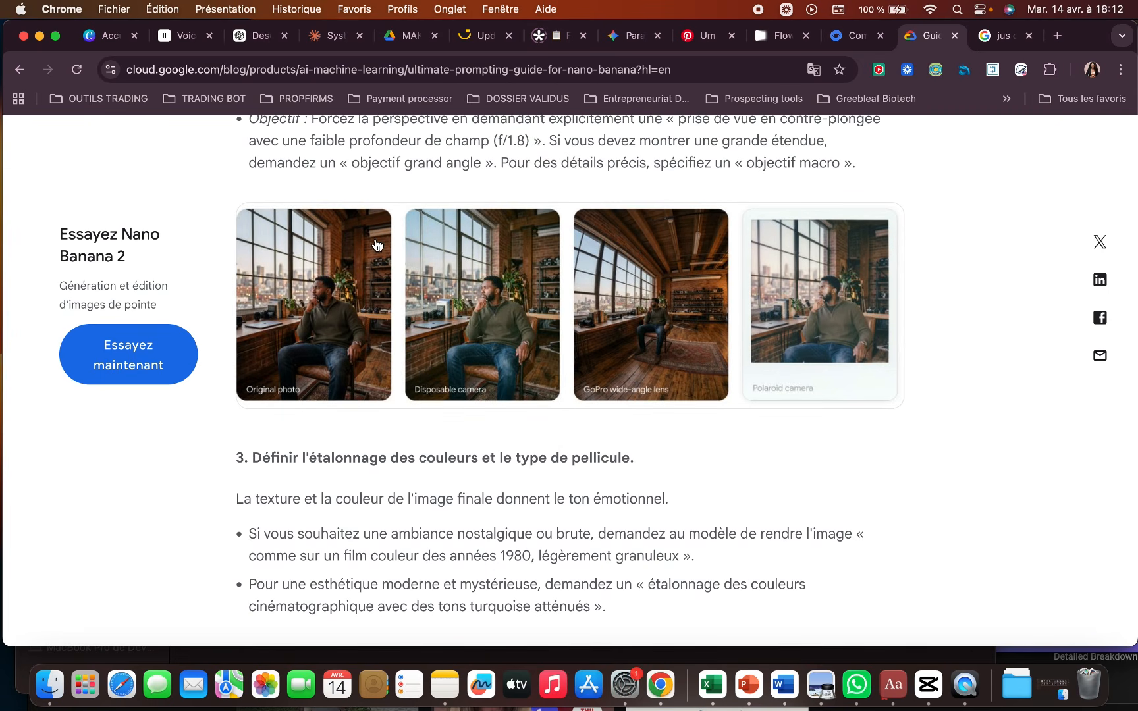
Compare the original, disposable camera, GoPro wide-angle and Polaroid versions of the seated man's photo up close.
scroll(376, 245, "up", 5, "ctrl")
scroll(377, 245, "down", 5, "ctrl")
scroll(316, 345, "down", 1)
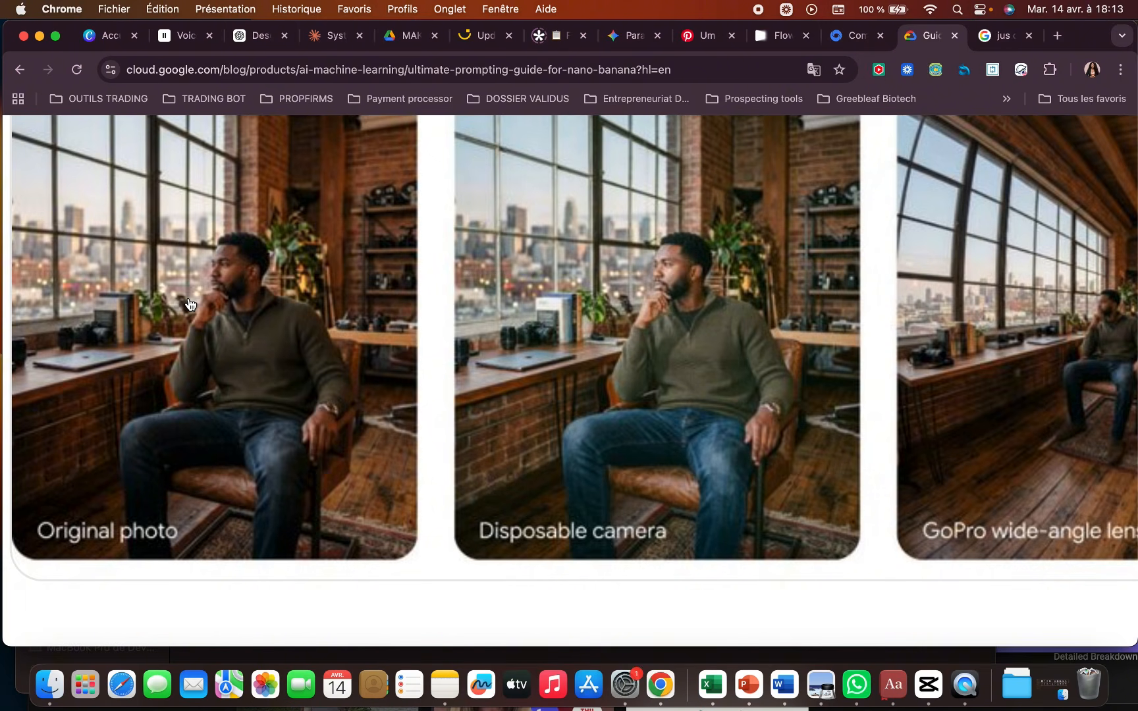
scroll(188, 303, "right", 3)
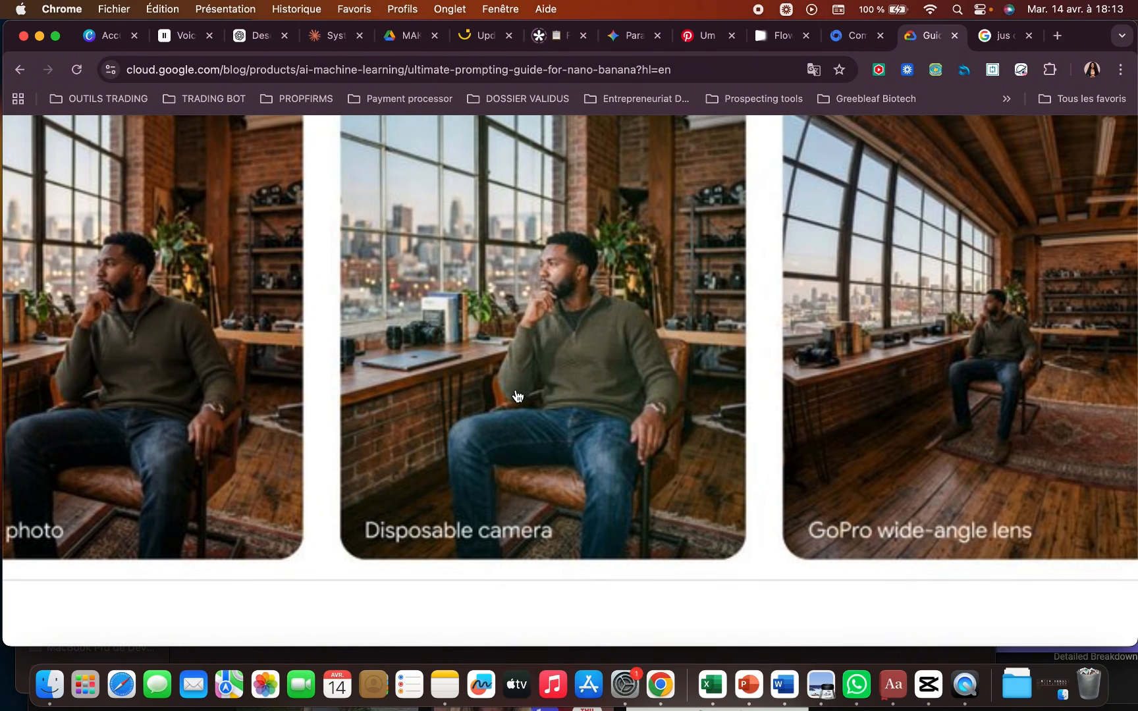
scroll(579, 332, "right", 8)
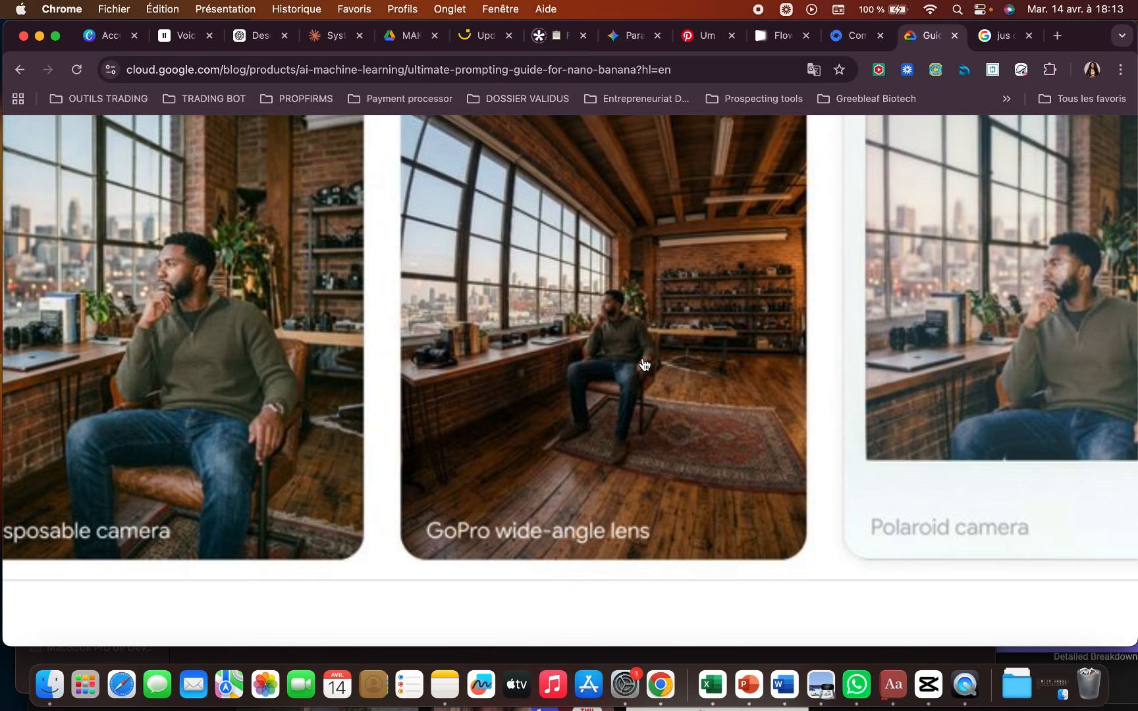
scroll(643, 364, "right", 1)
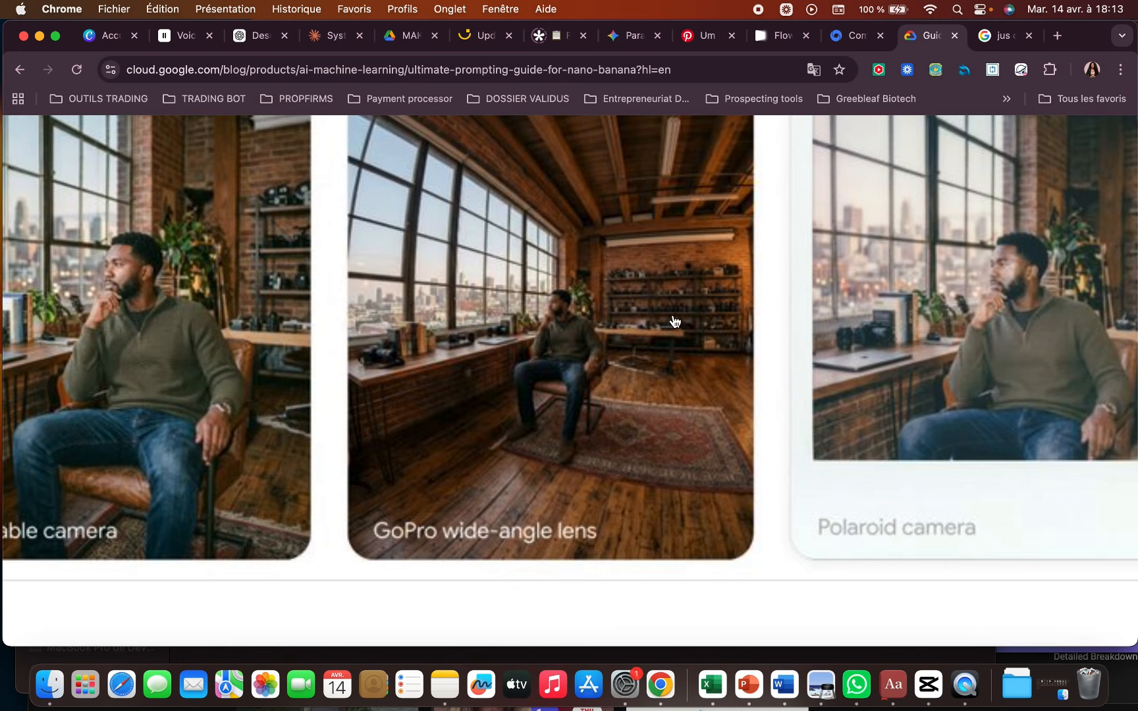
scroll(585, 381, "left", 6)
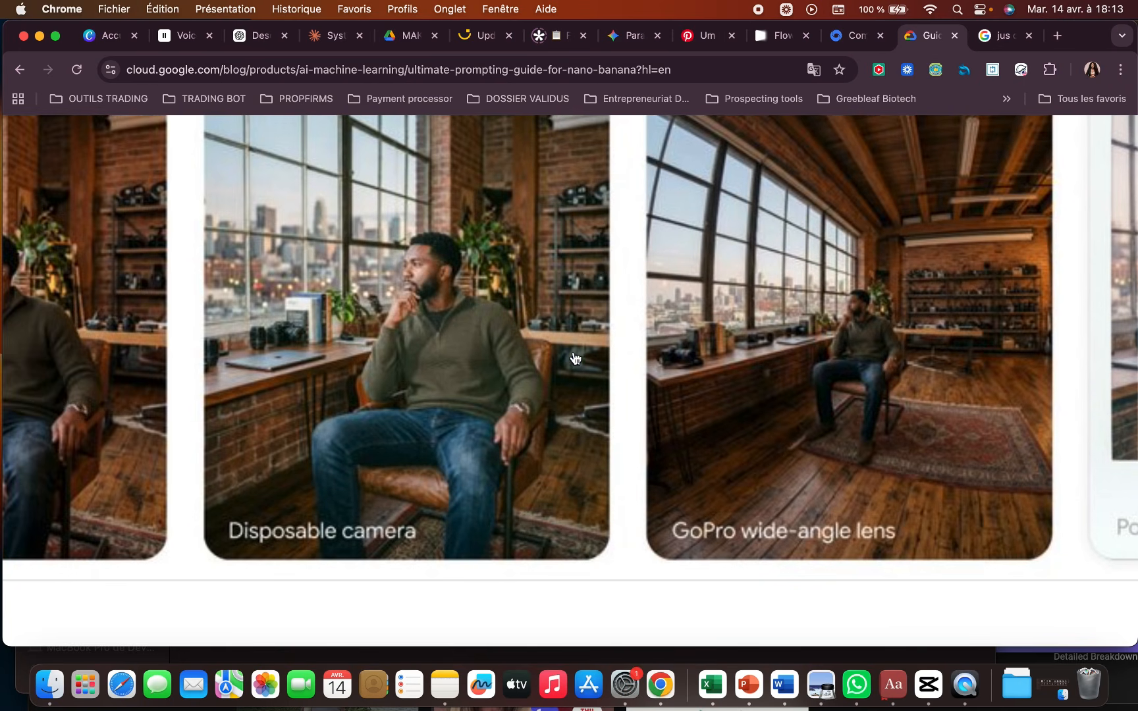
scroll(574, 359, "right", 7)
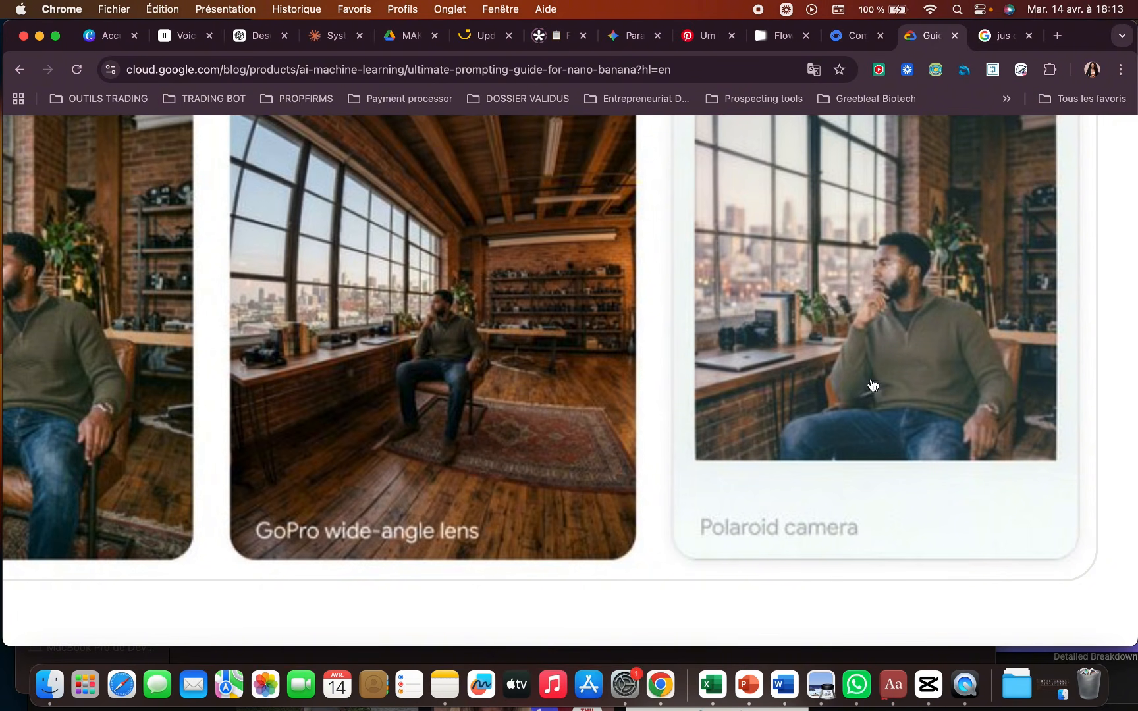
scroll(819, 383, "right", 3)
Read the guide's advice on colour grading and film stock and examine the three headphone photo variants up close.
scroll(574, 372, "down", 10)
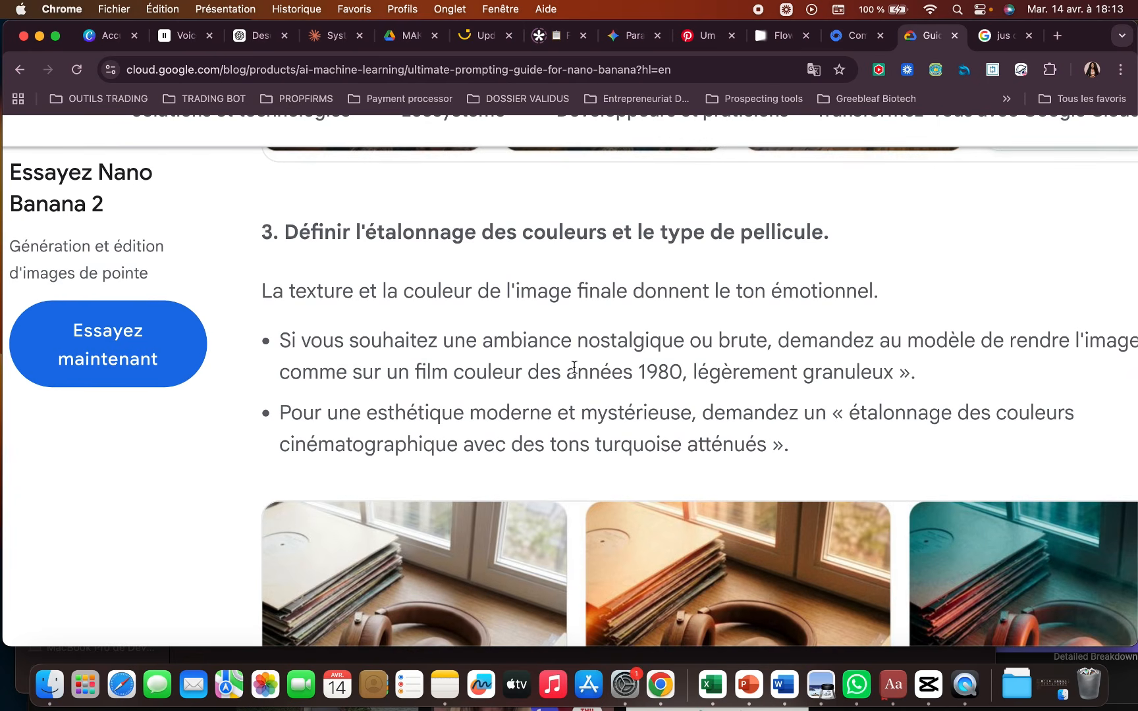
scroll(573, 367, "down", 5)
scroll(421, 343, "up", 5)
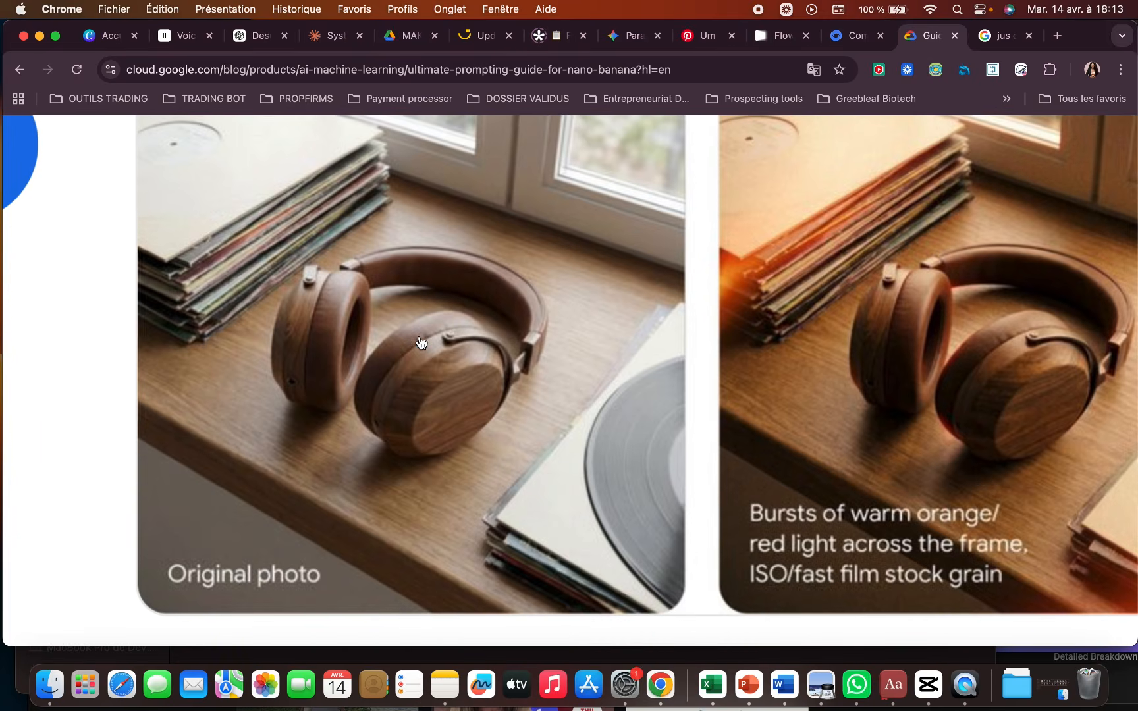
scroll(422, 342, "down", 3)
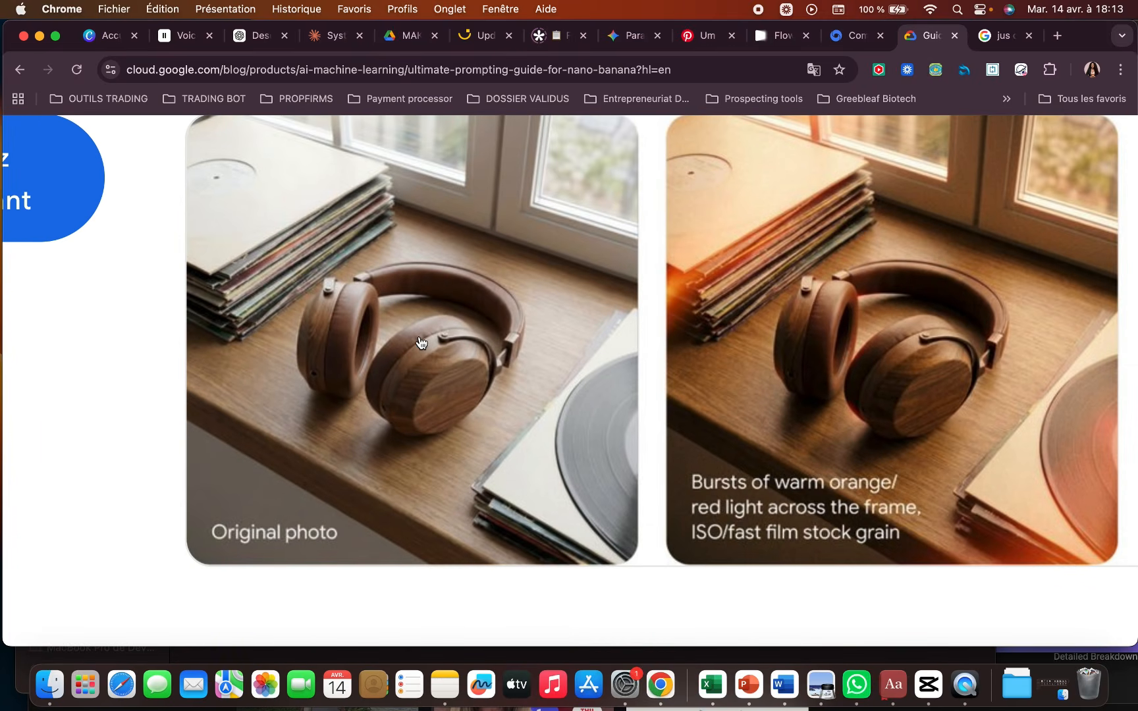
scroll(422, 343, "right", 10)
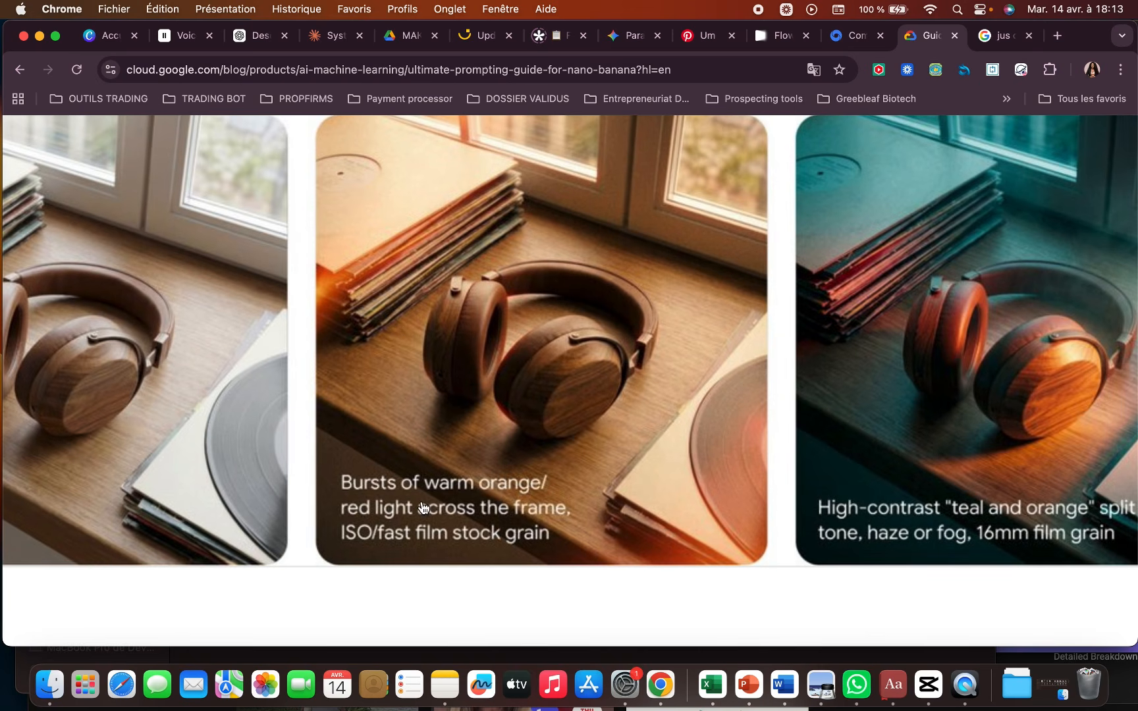
scroll(432, 497, "right", 4)
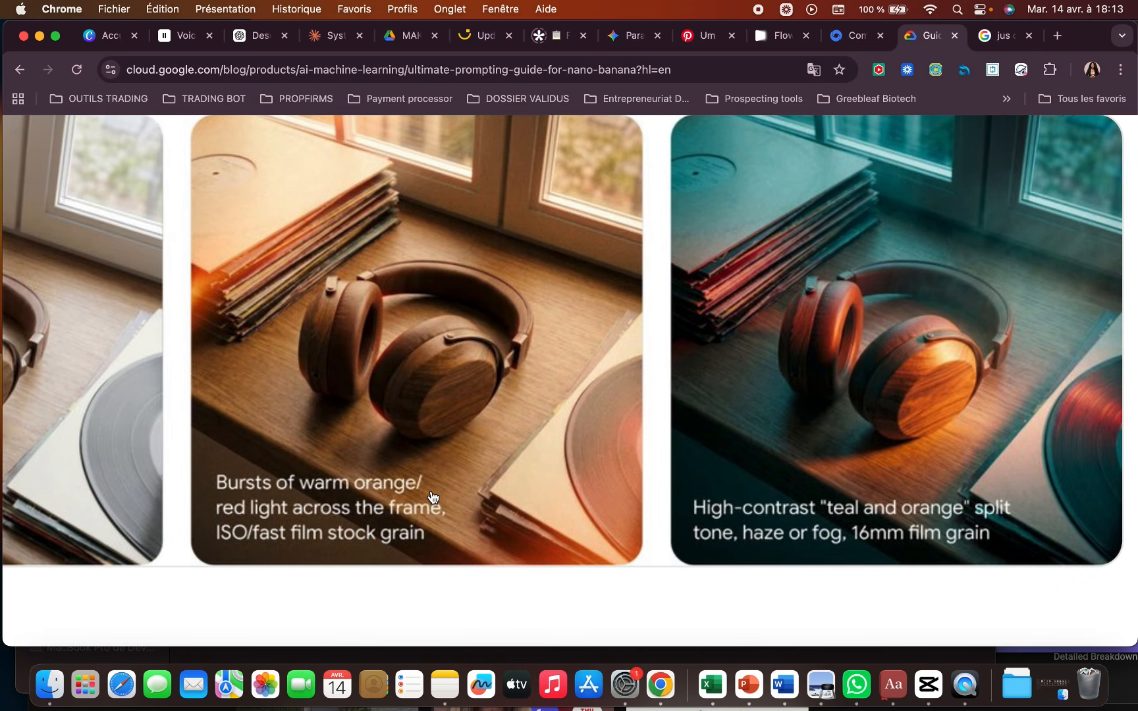
scroll(432, 497, "down", 5)
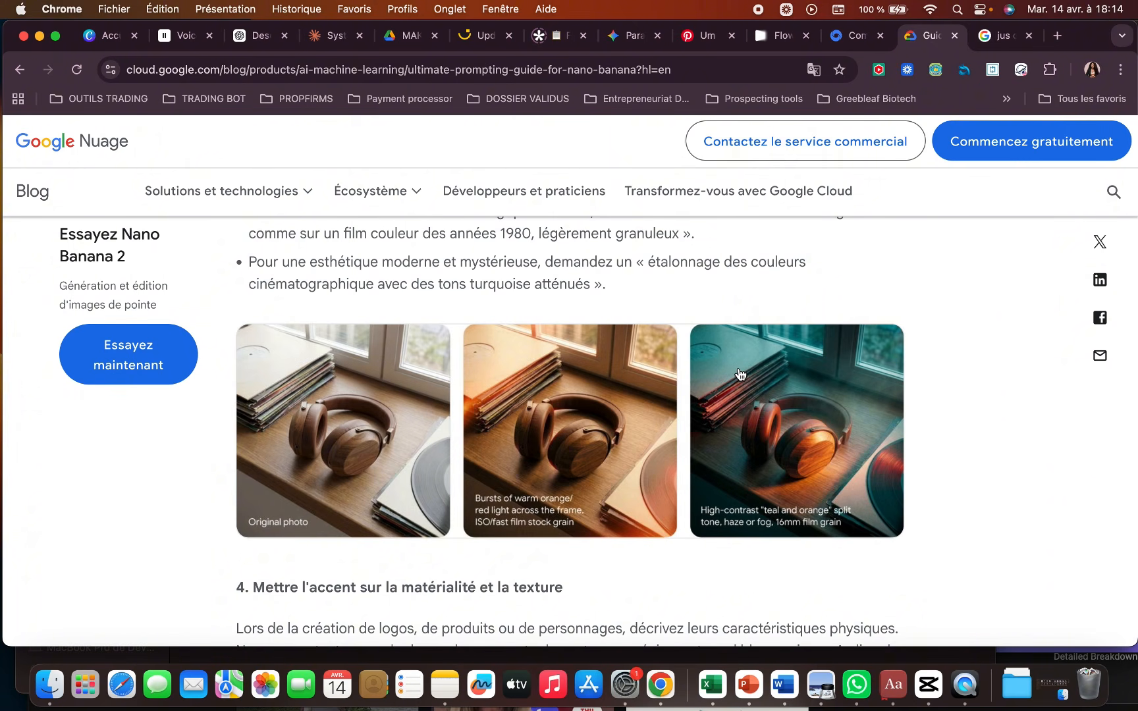
scroll(740, 374, "up", 3)
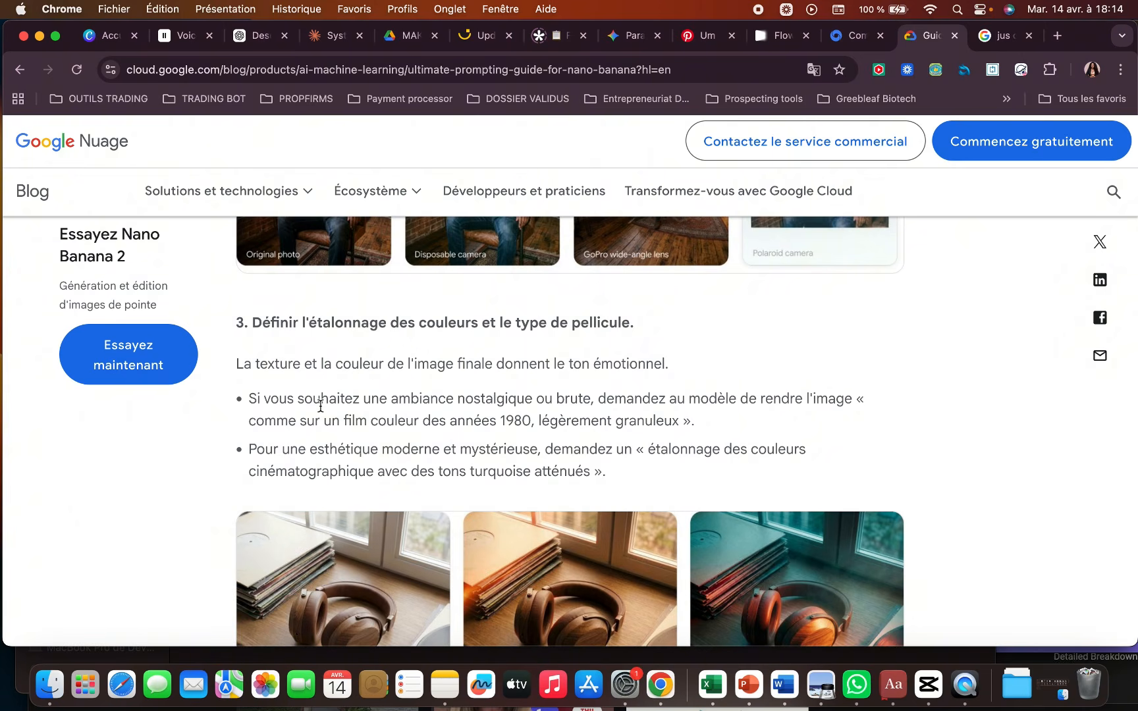
scroll(320, 406, "down", 2)
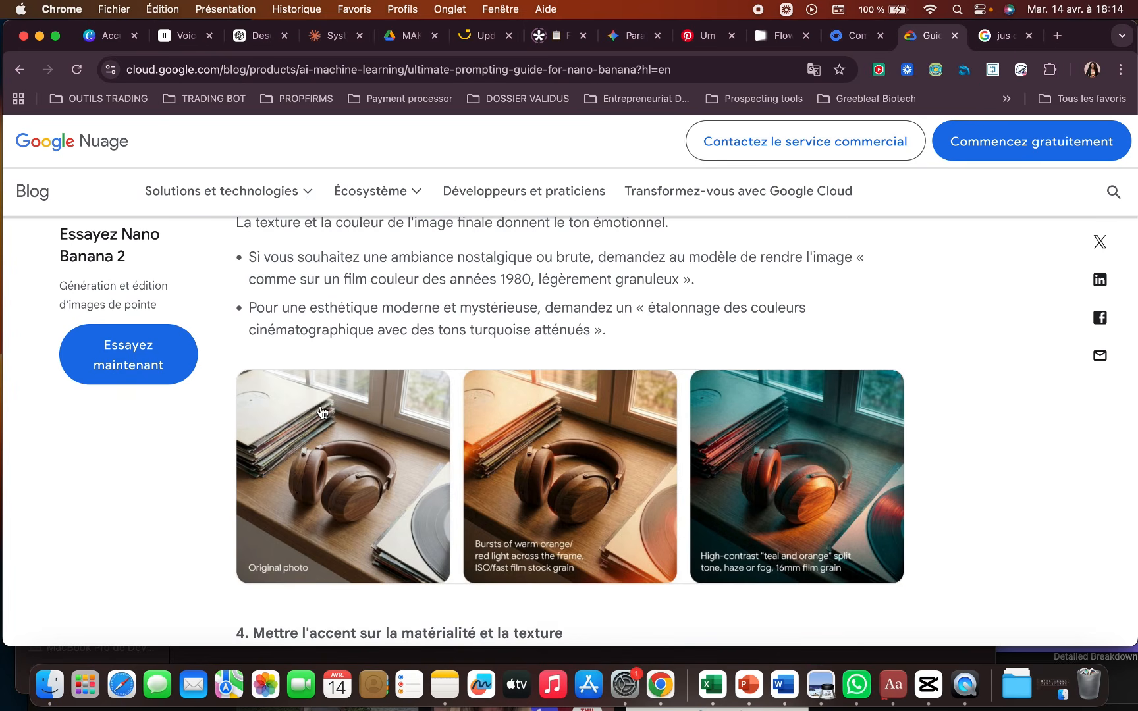
Read the guide's advice on materiality and texture and examine the banana logo rendered in different materials.
scroll(322, 412, "down", 6)
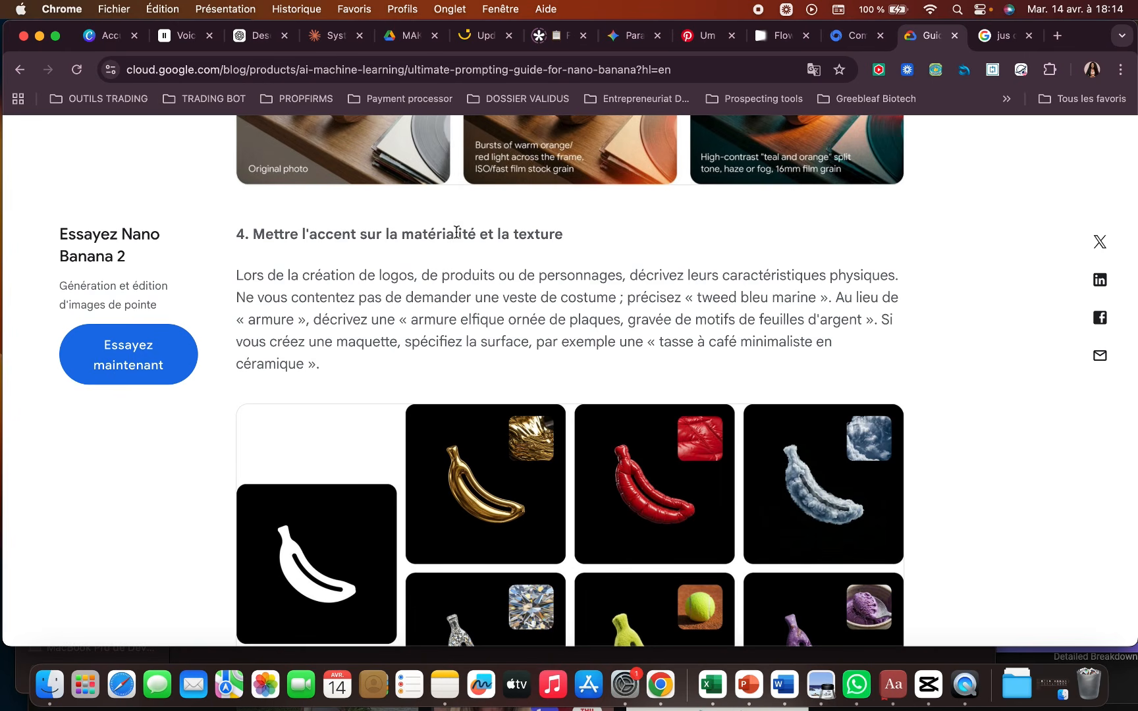
scroll(593, 273, "down", 2)
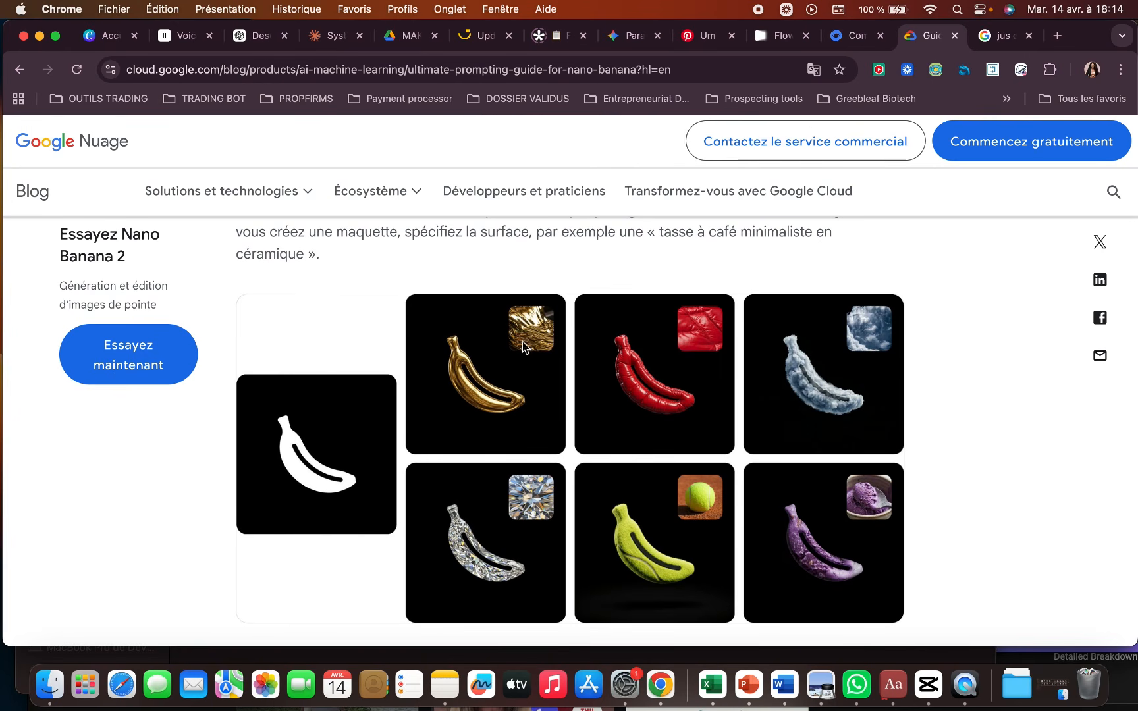
scroll(752, 401, "up", 2)
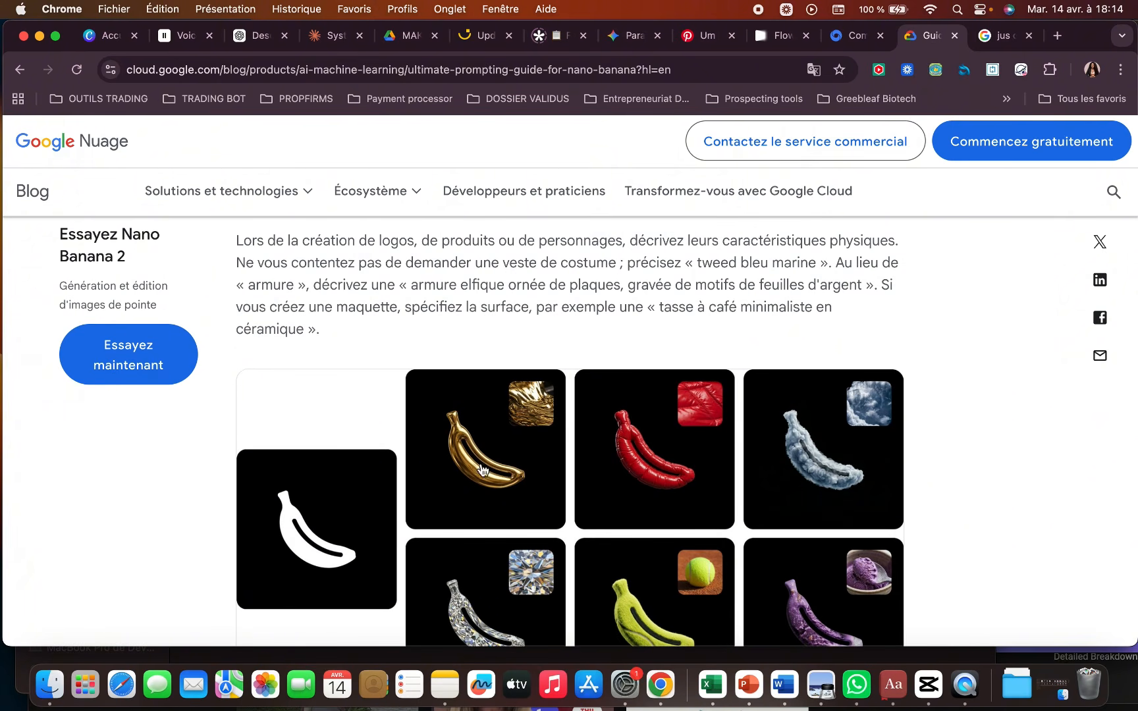
scroll(502, 452, "down", 5)
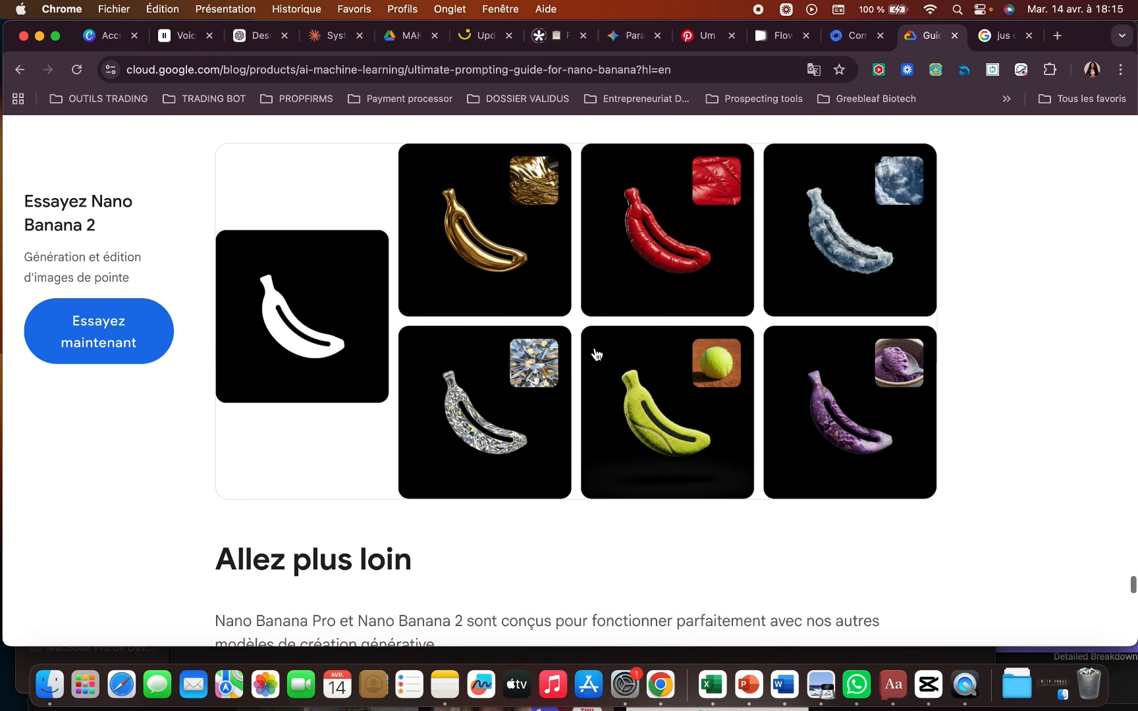
scroll(595, 355, "up", 3)
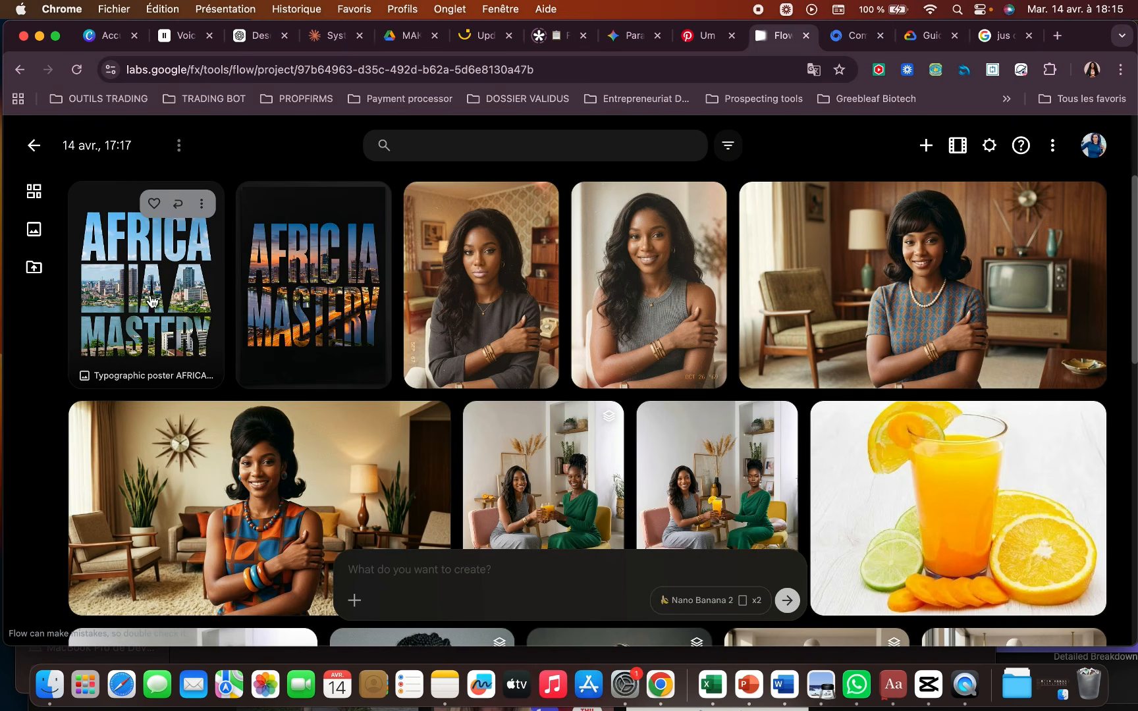